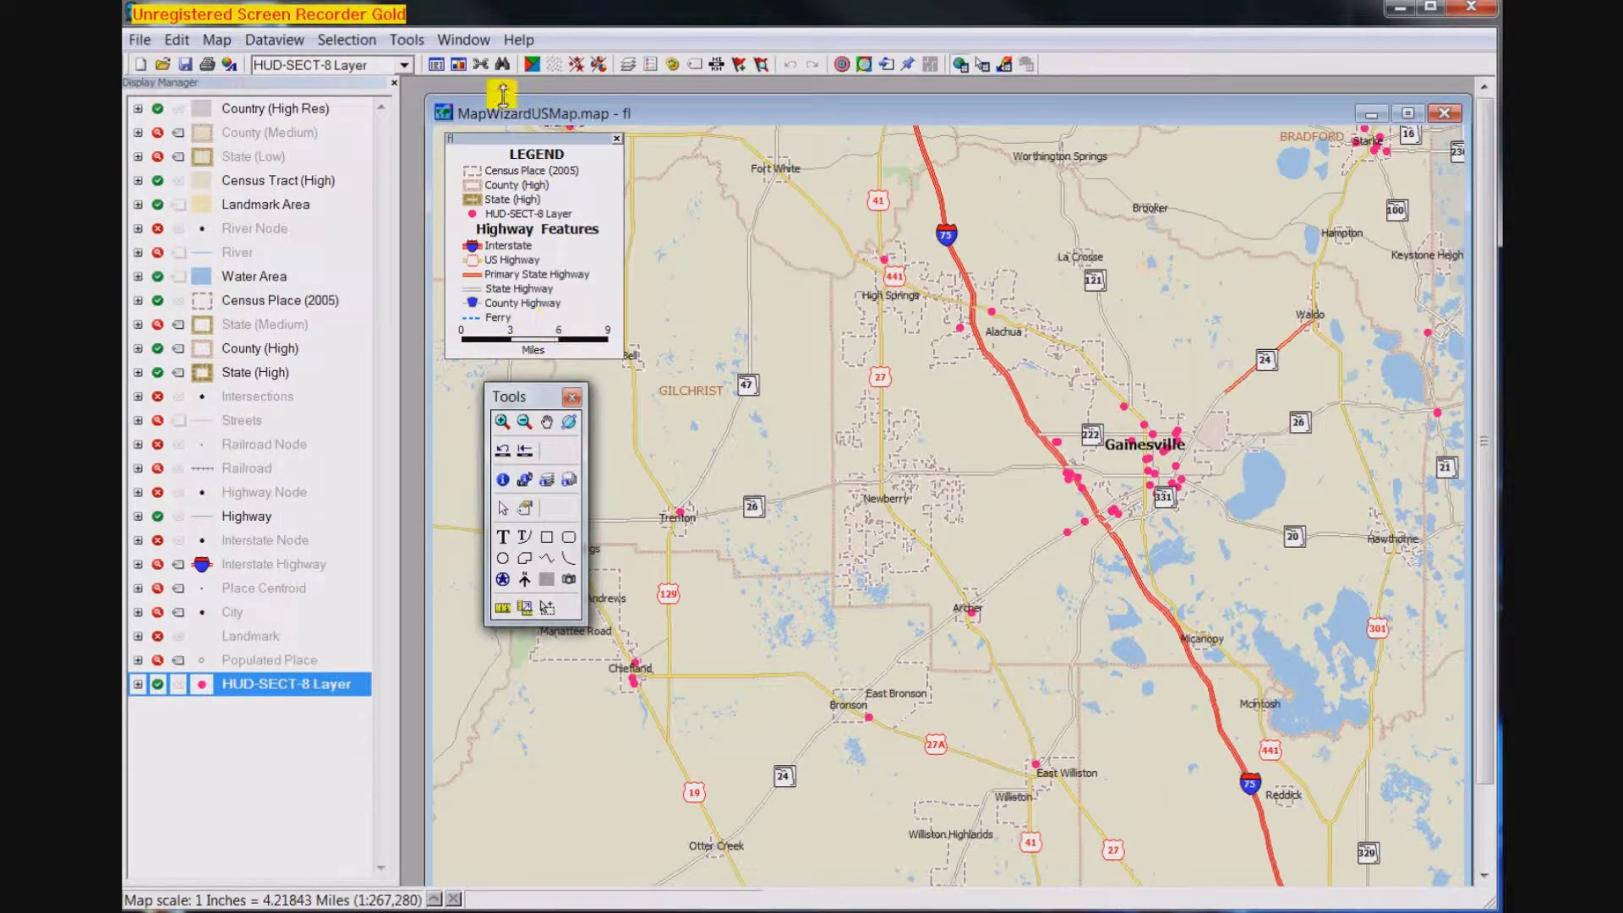
Show the selection toolbox for the HUD-SECT-8 Layer and move it onto the map
{"action": "left_click", "coordinate": [357, 40]}
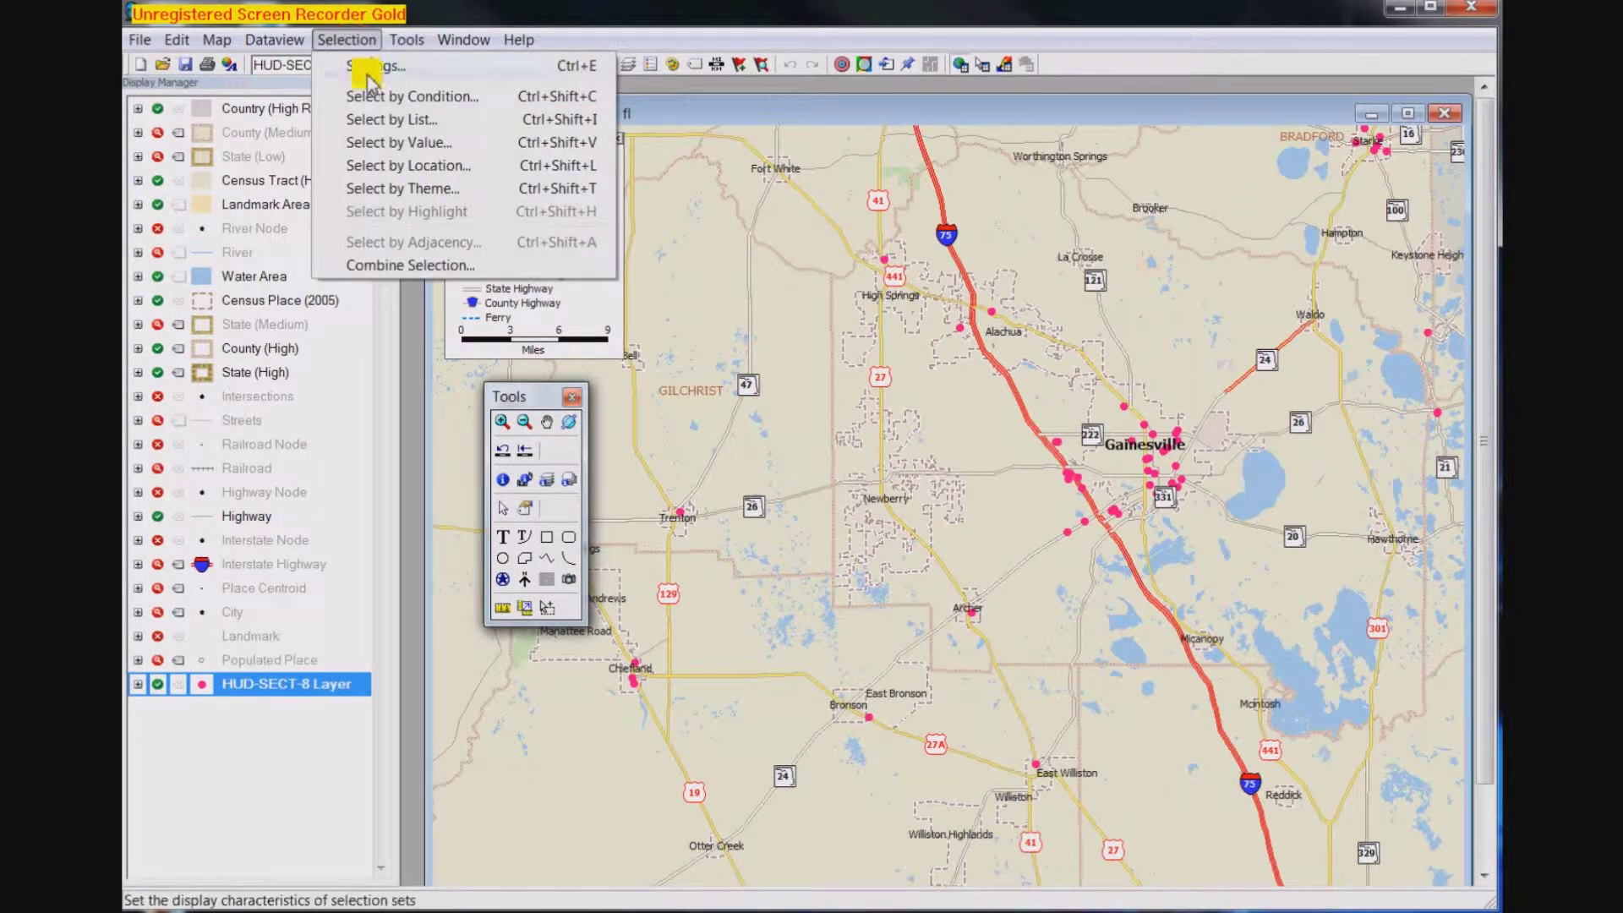
{"action": "mouse_move", "coordinate": [410, 41]}
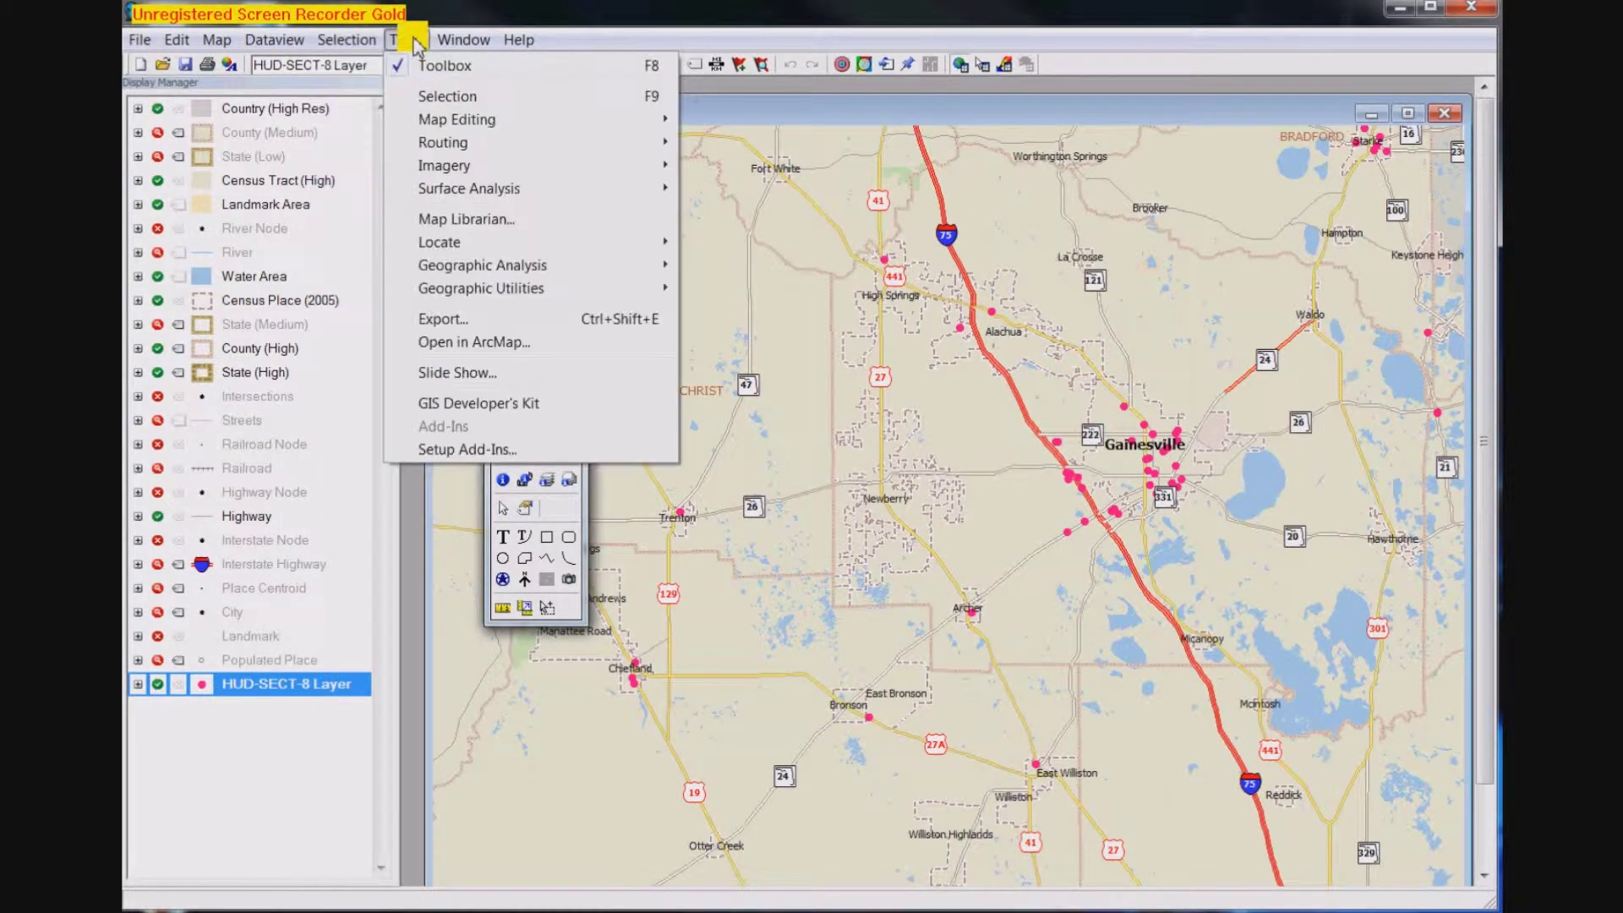
{"action": "left_click", "coordinate": [424, 95]}
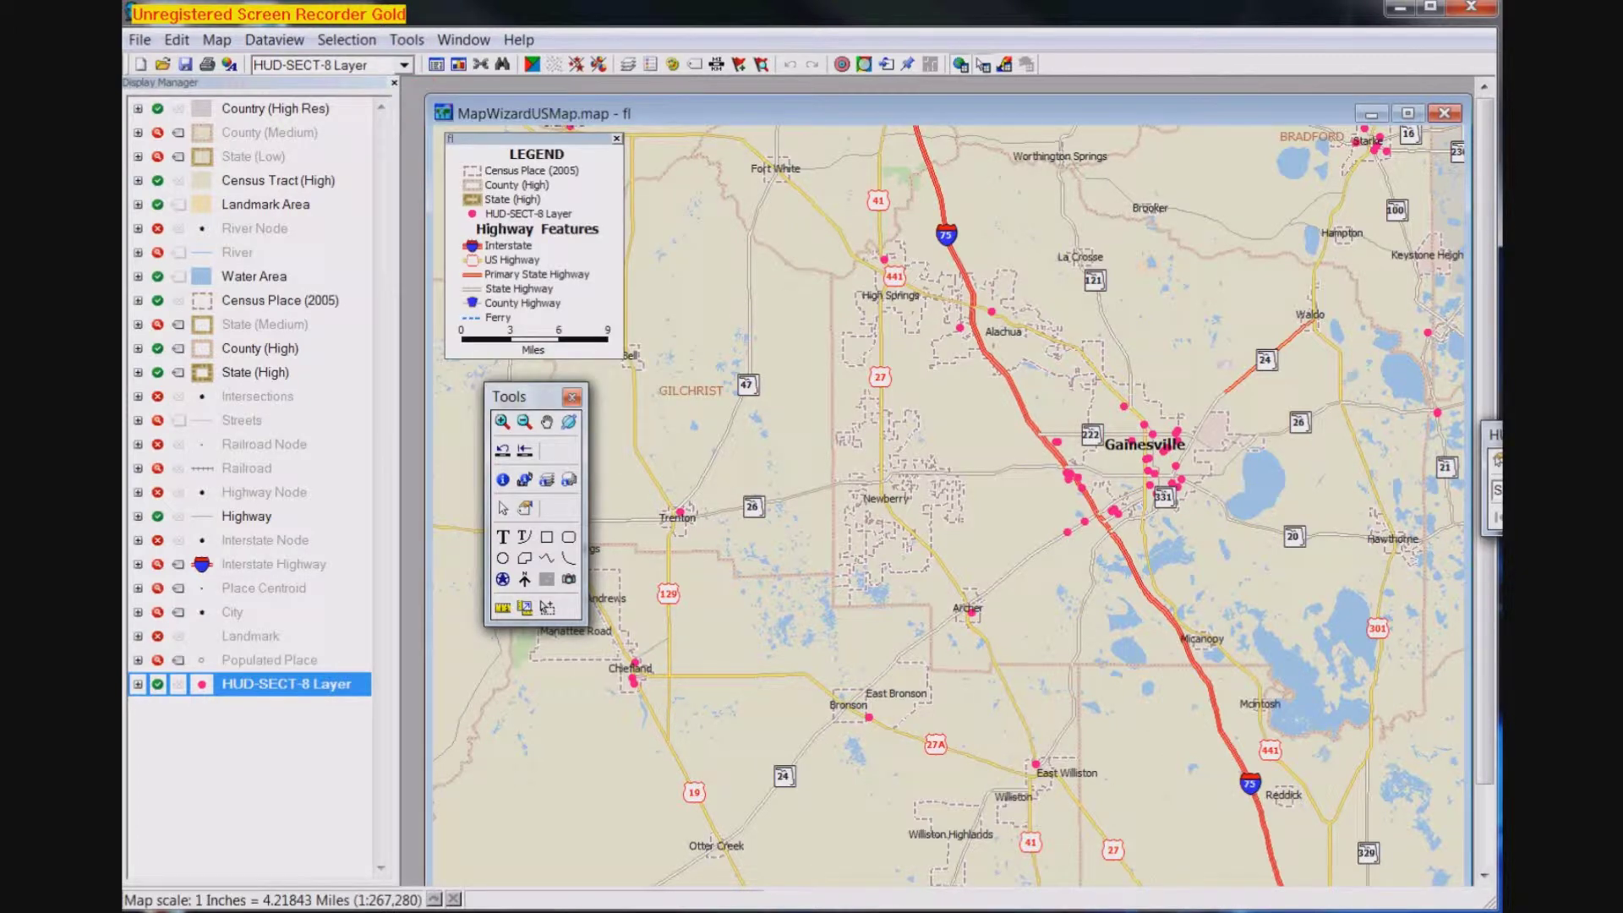
{"action": "left_click_drag", "start_coordinate": [1492, 435], "coordinate": [610, 725]}
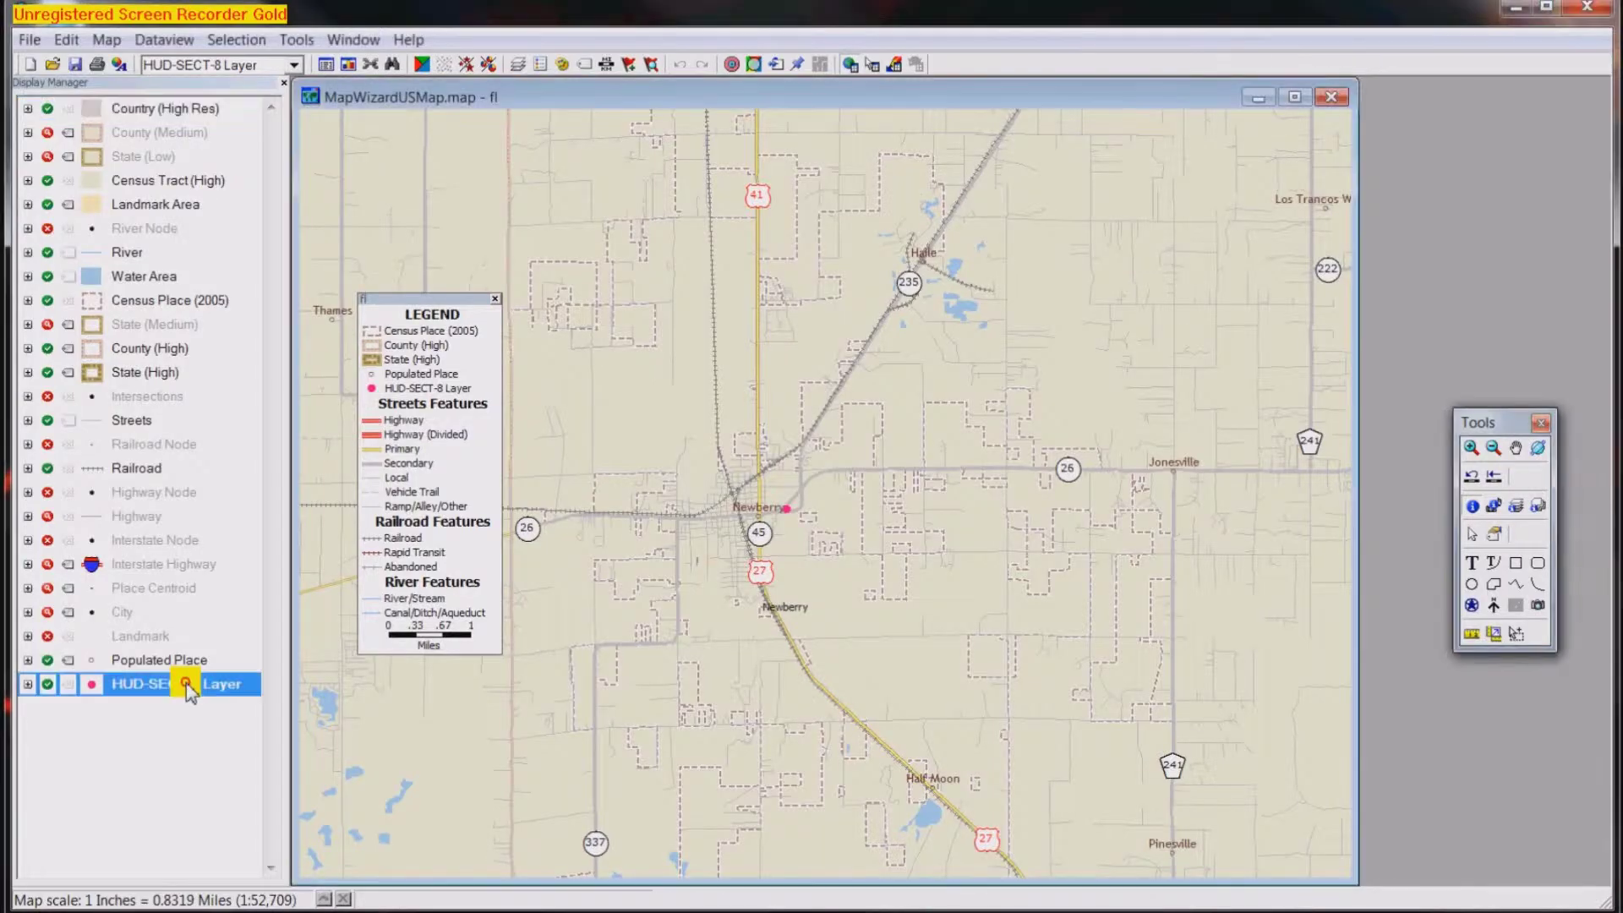
Make HUD-SECT-8 Layer the working layer and apply a pie chart theme to it based on the ASSISTED_U field
{"action": "right_click", "coordinate": [191, 692]}
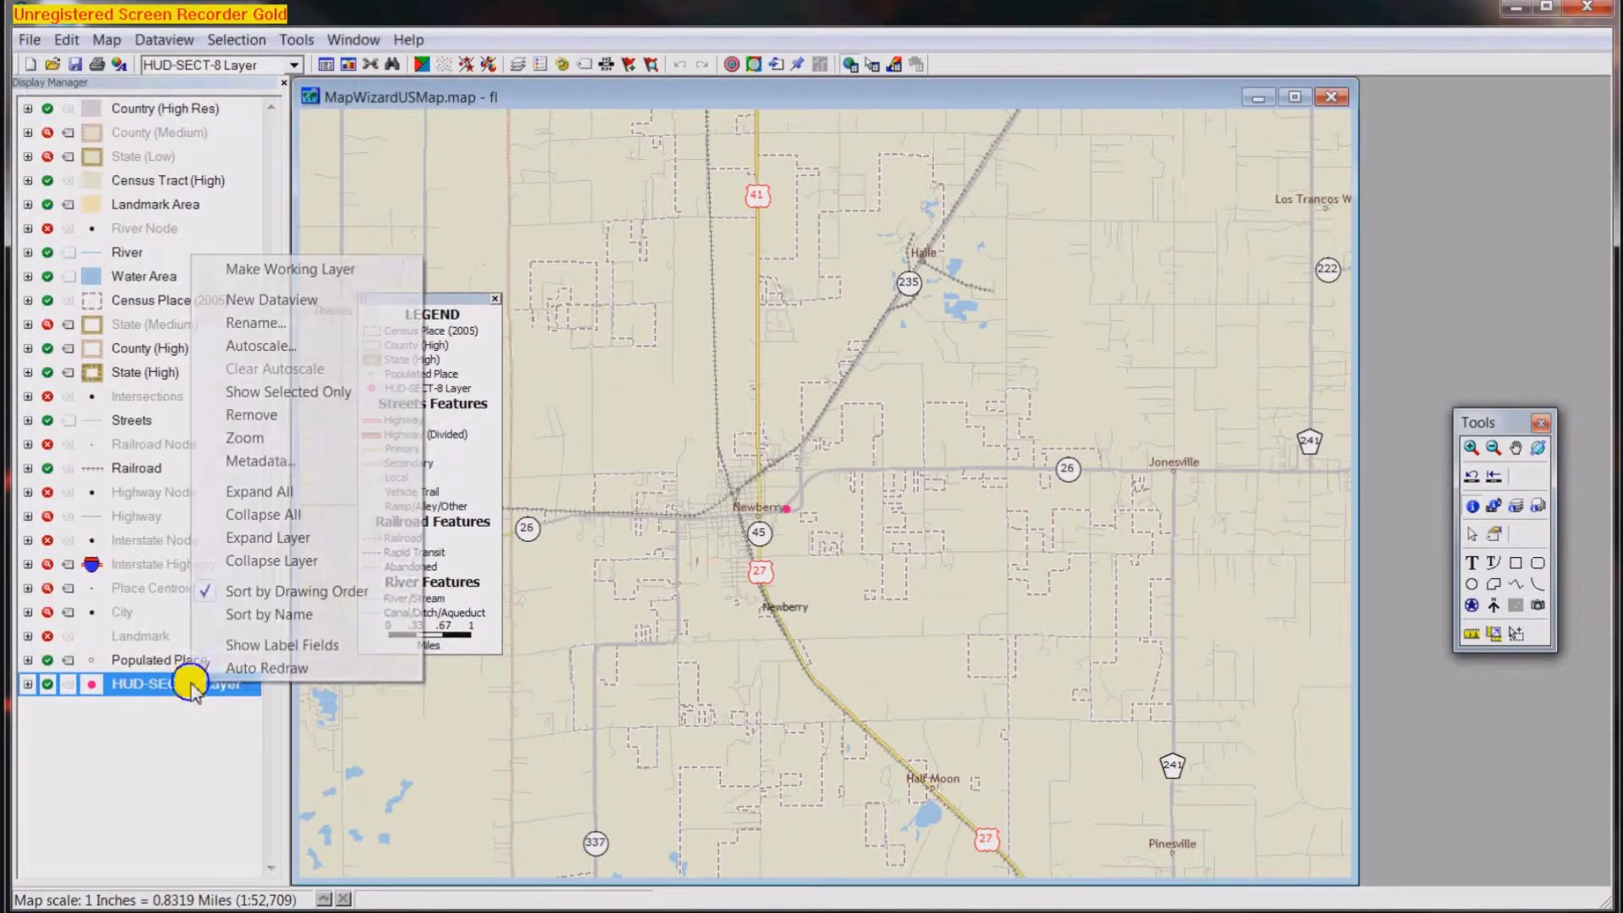
{"action": "left_click", "coordinate": [328, 272]}
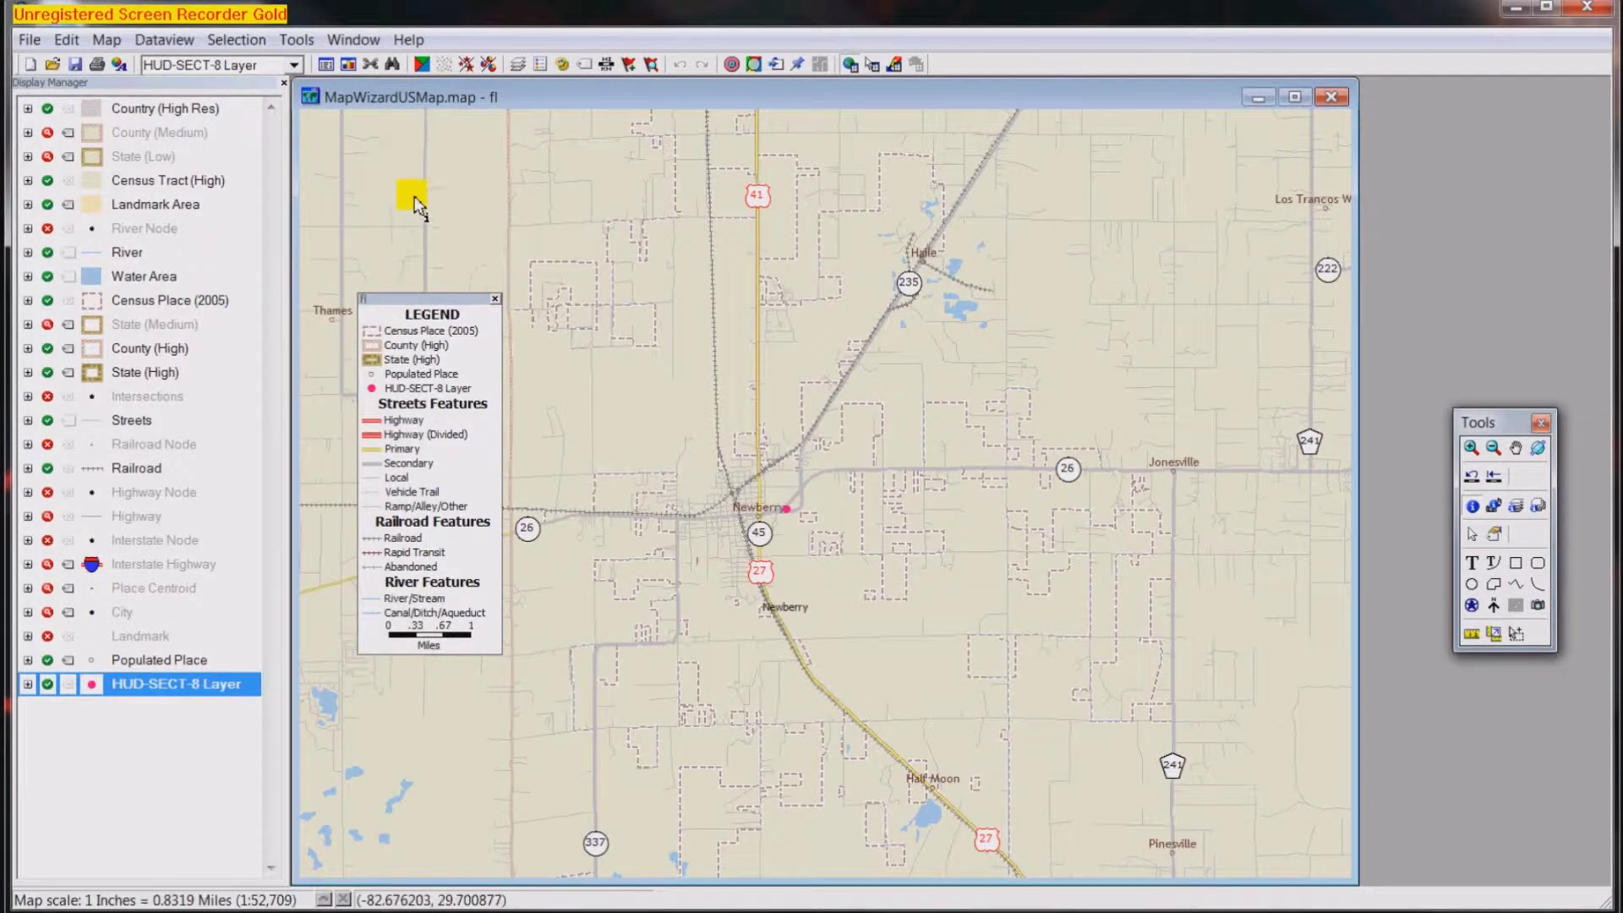
{"action": "left_click", "coordinate": [488, 66]}
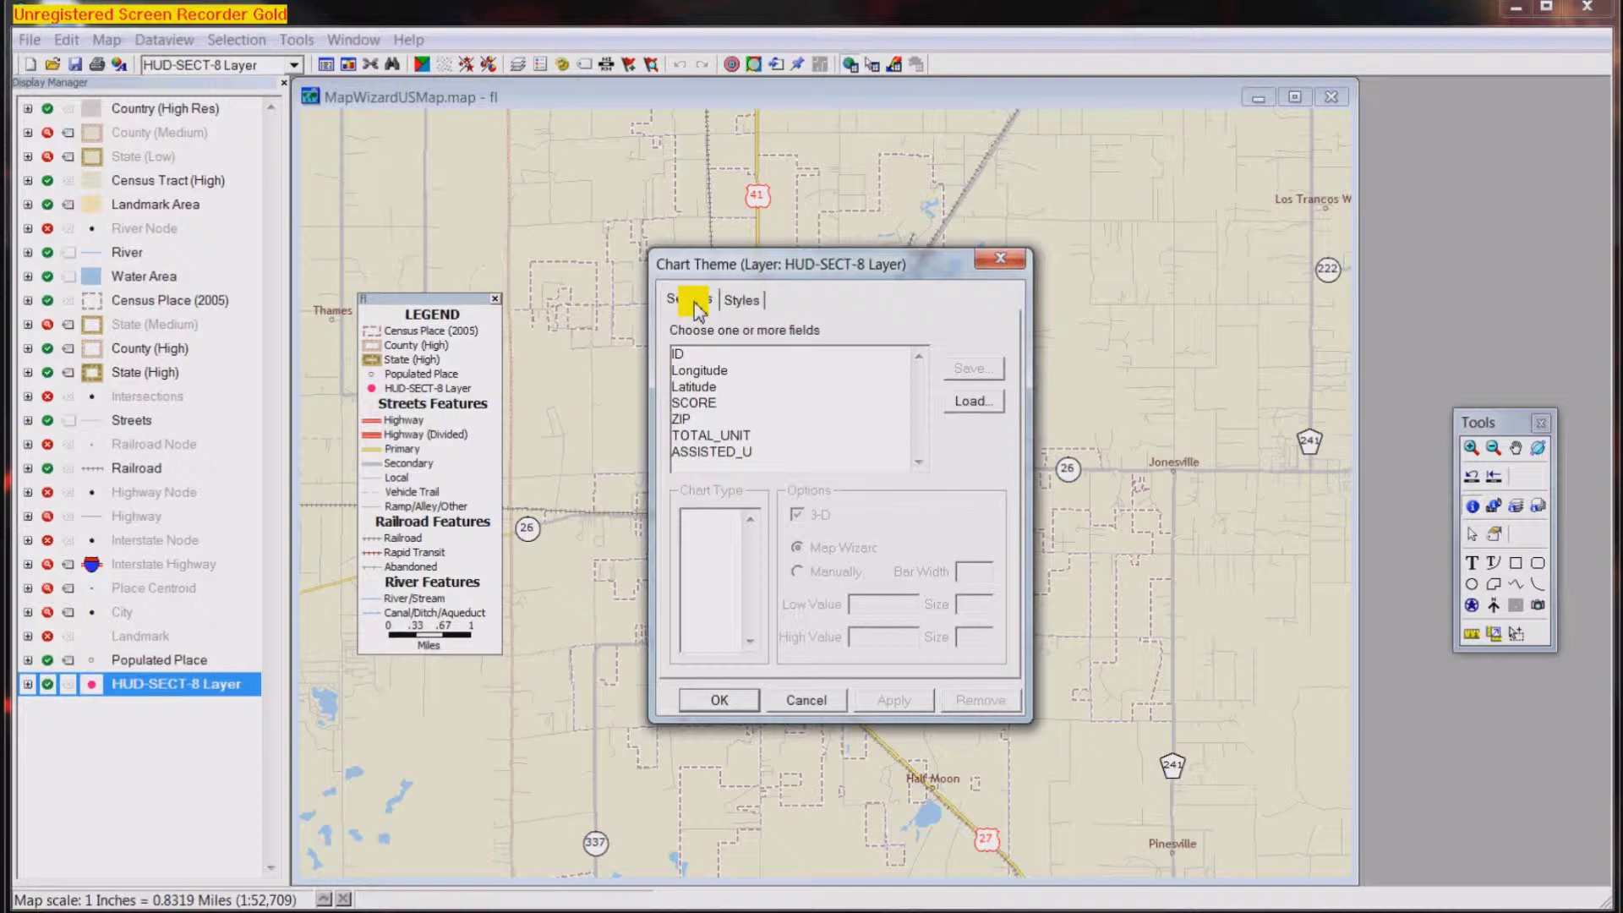
{"action": "left_click", "coordinate": [726, 371]}
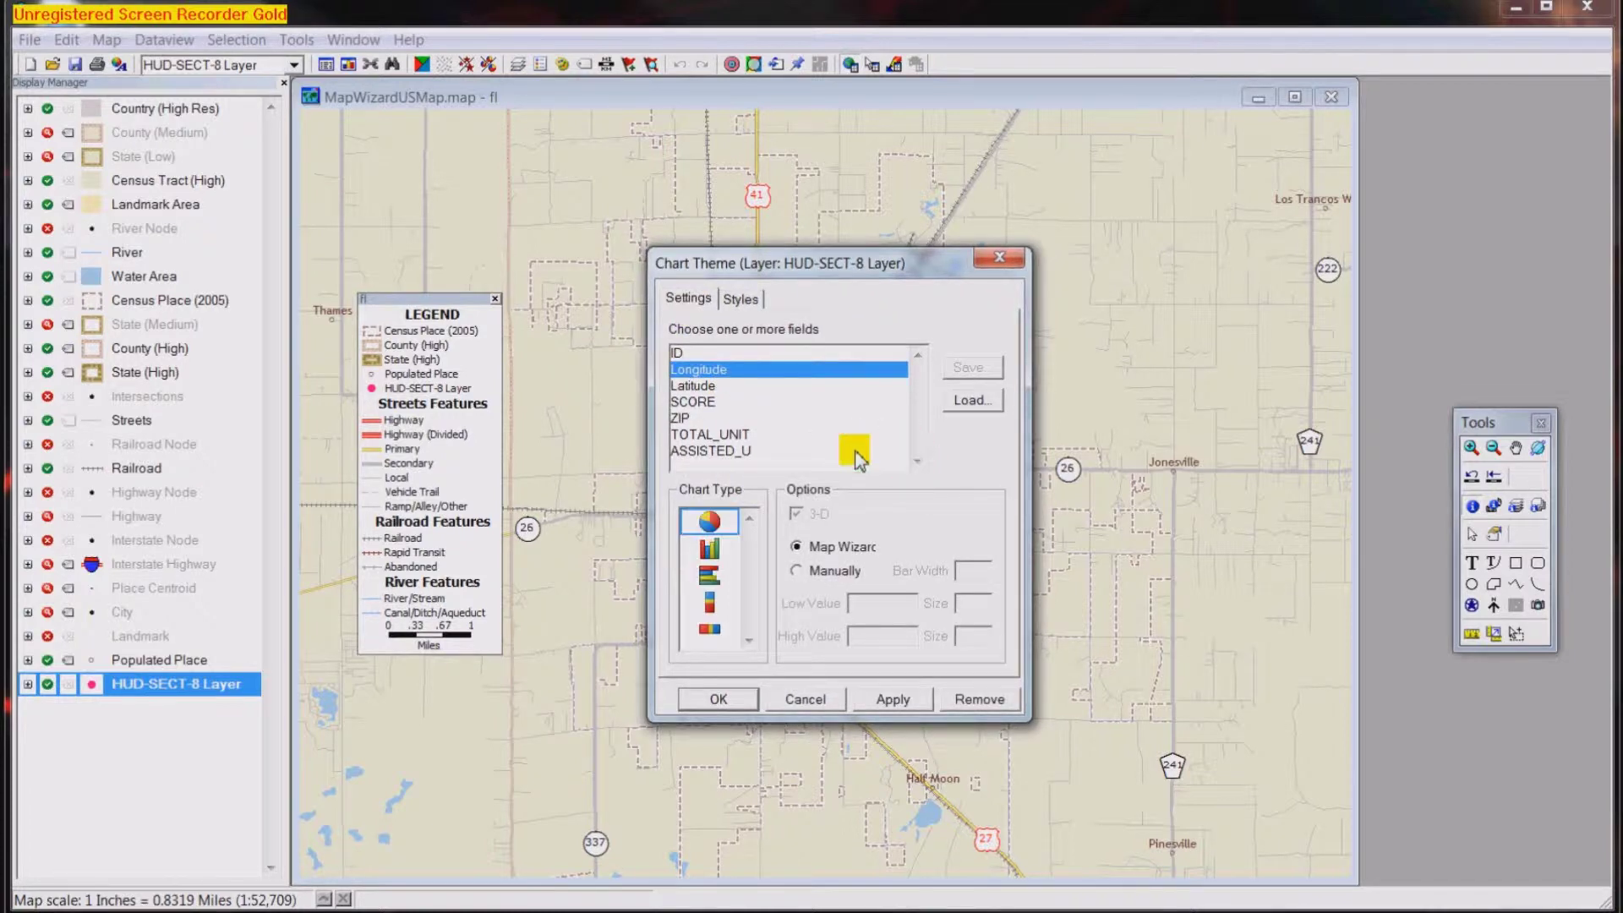
{"action": "left_click", "coordinate": [730, 452]}
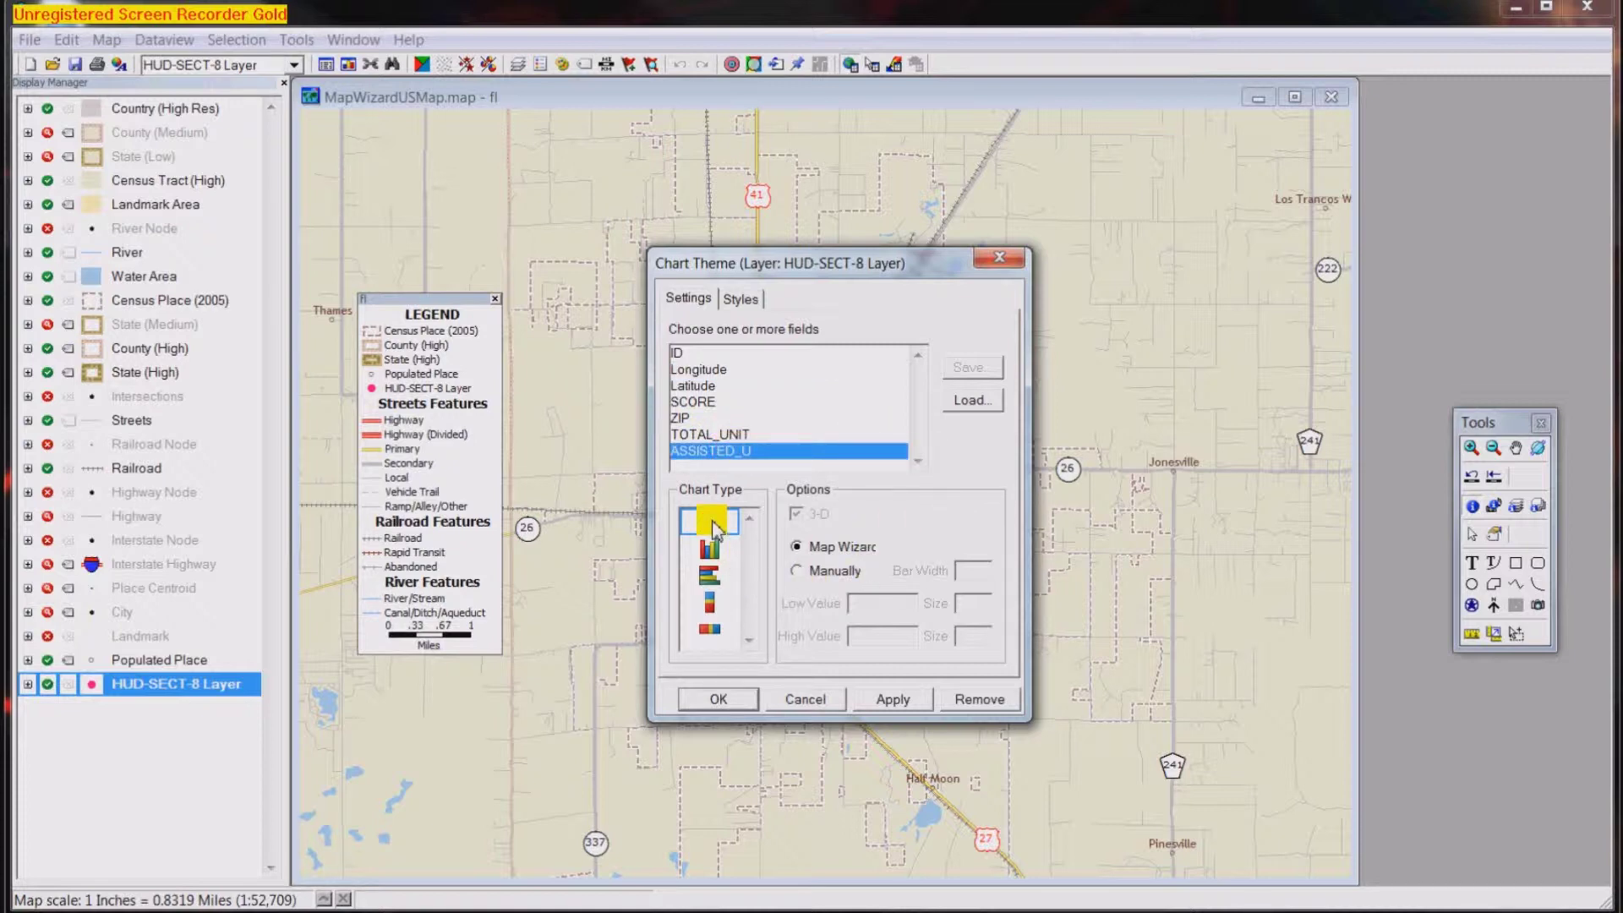
{"action": "left_click", "coordinate": [752, 452]}
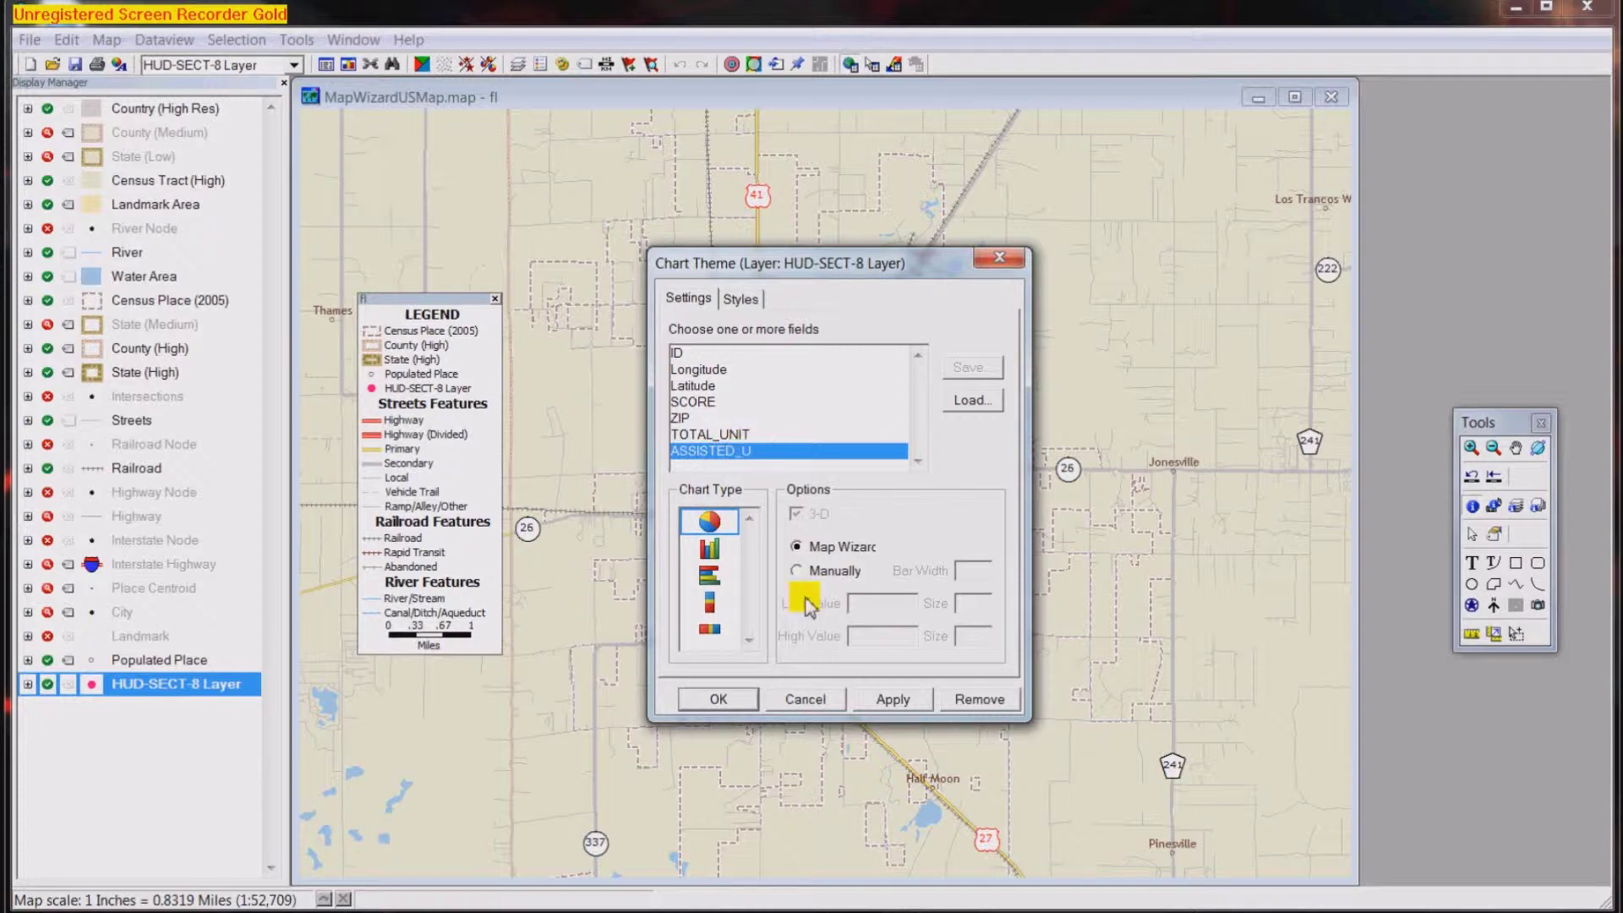
{"action": "left_click", "coordinate": [909, 700]}
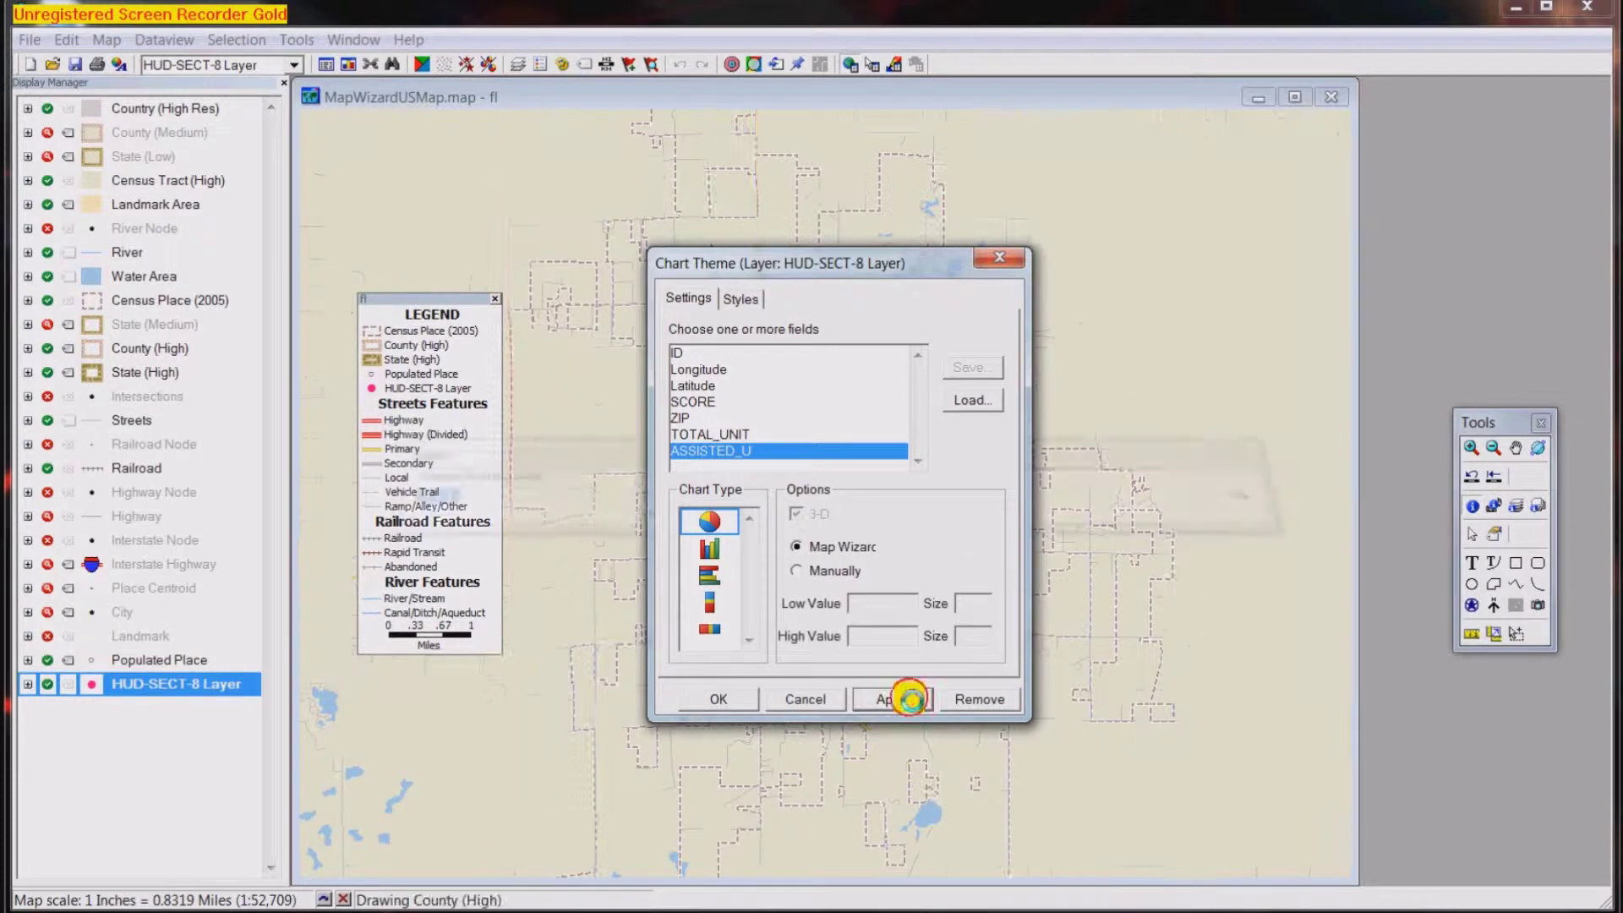
{"action": "left_click_drag", "start_coordinate": [921, 262], "coordinate": [1287, 77]}
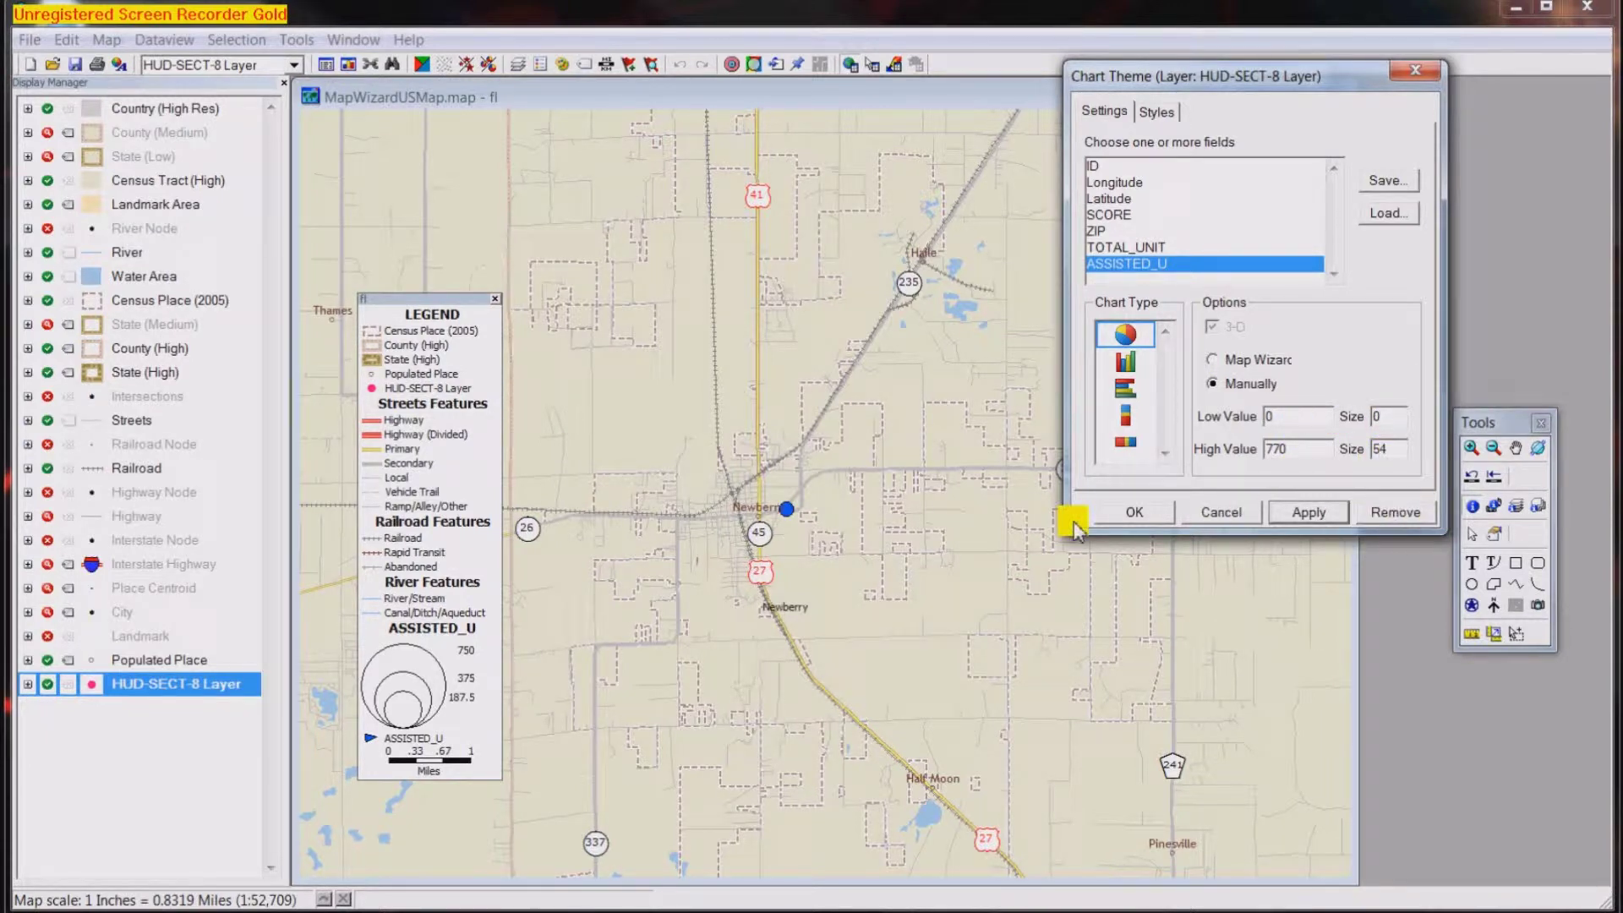
{"action": "left_click", "coordinate": [1100, 512]}
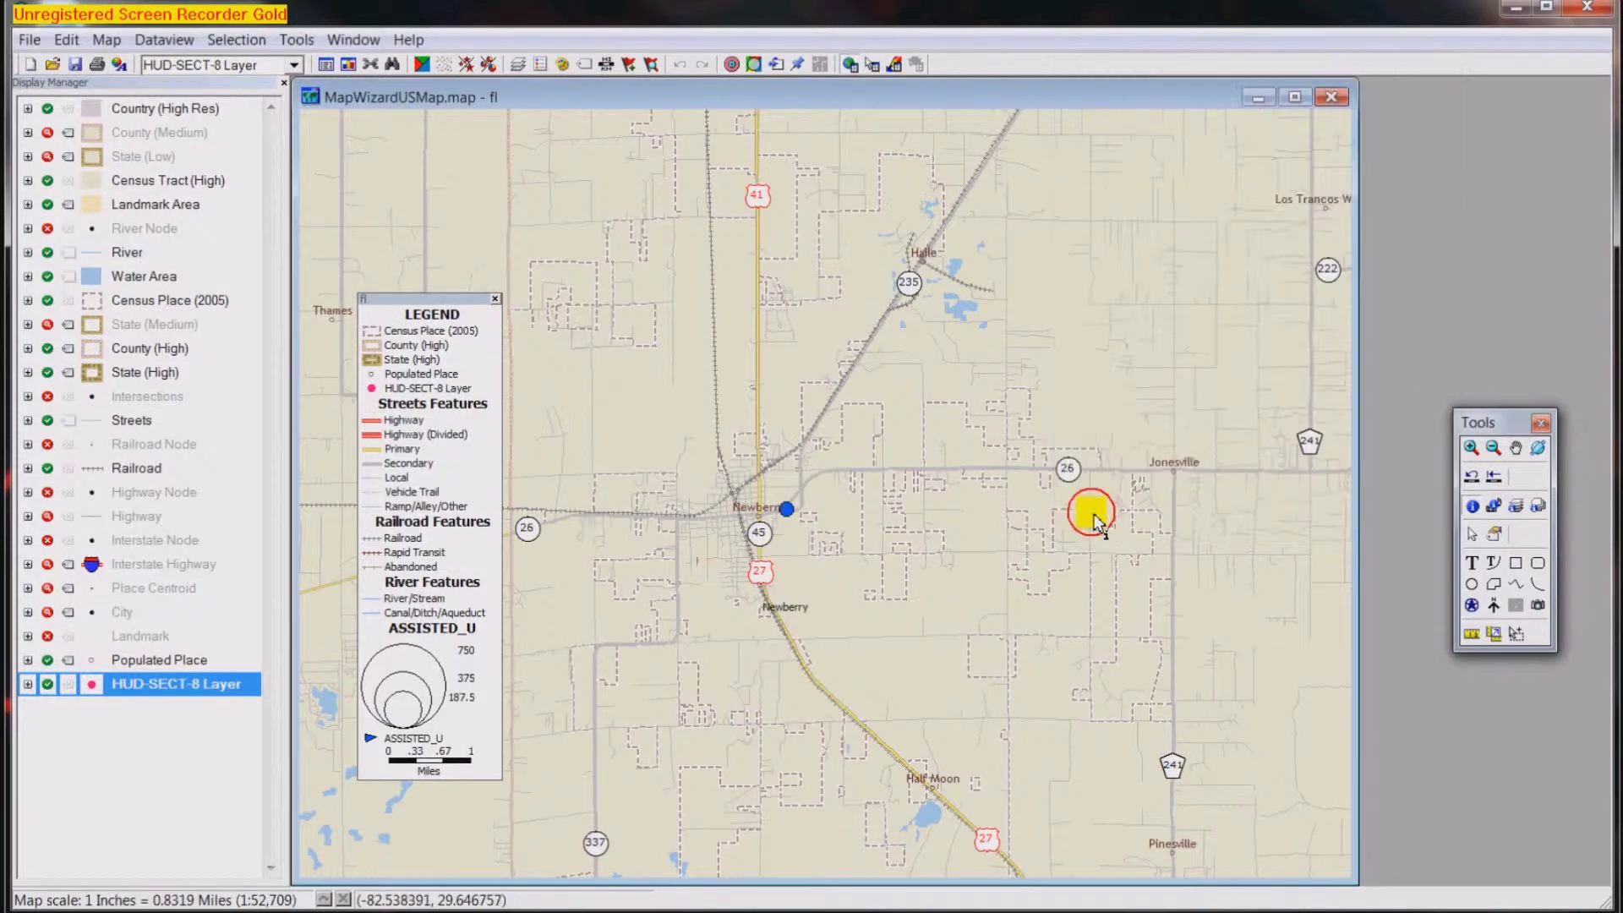
Zoom the map to the full HUD-SECT-8 Layer, and then into the area around Gainesville
{"action": "right_click", "coordinate": [195, 685]}
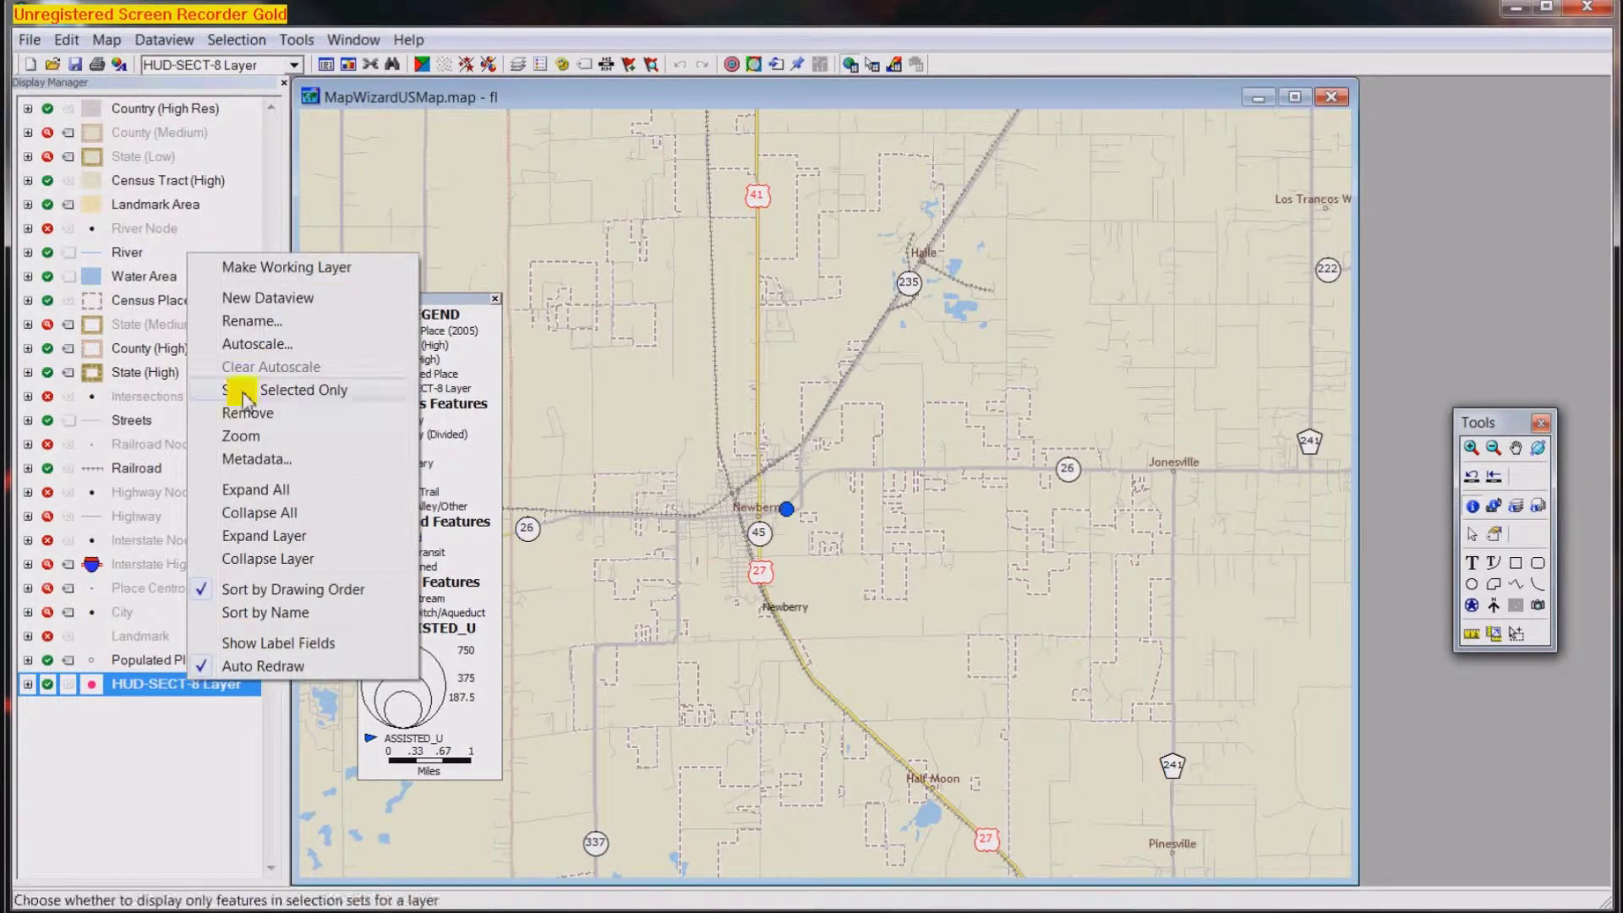
{"action": "left_click", "coordinate": [258, 435]}
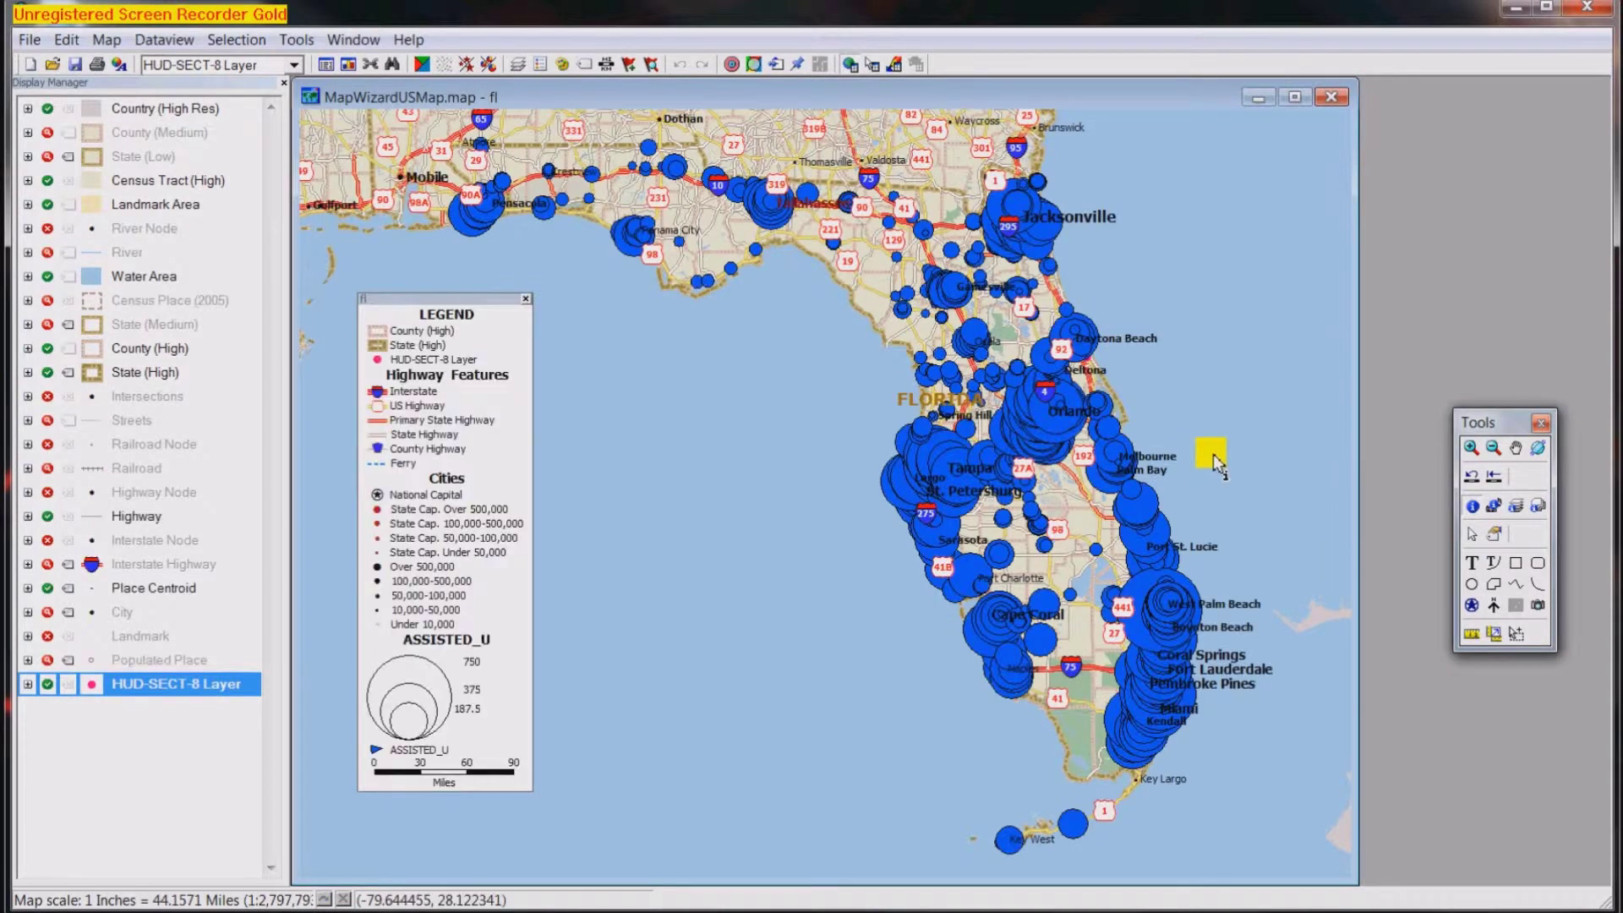
{"action": "left_click", "coordinate": [1472, 443]}
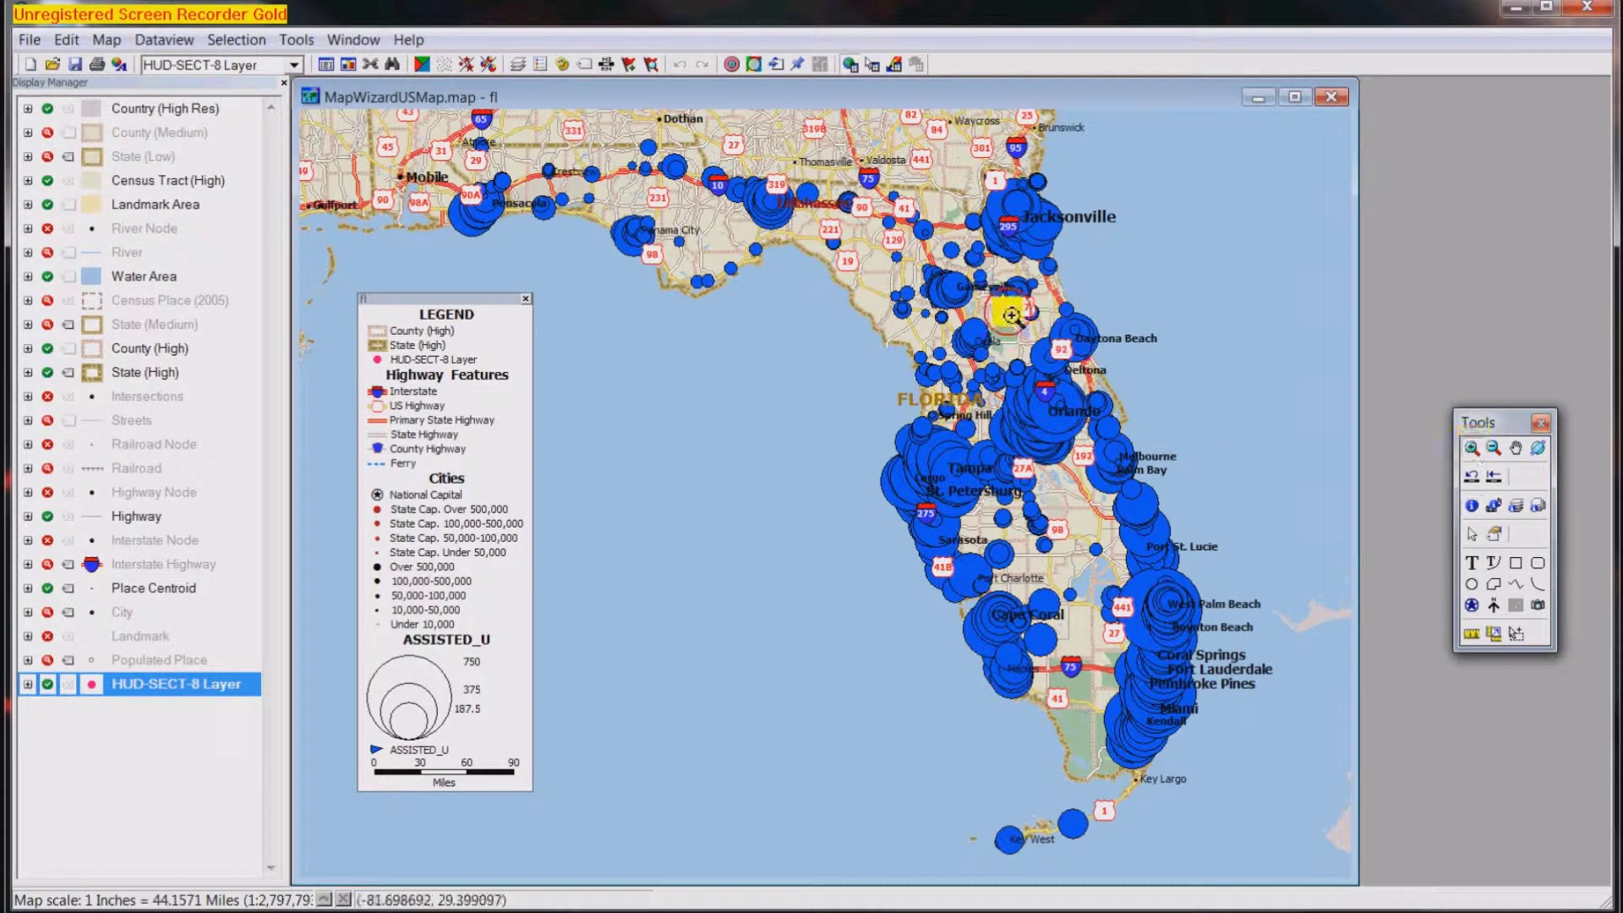
{"action": "left_click_drag", "start_coordinate": [1016, 254], "coordinate": [889, 326]}
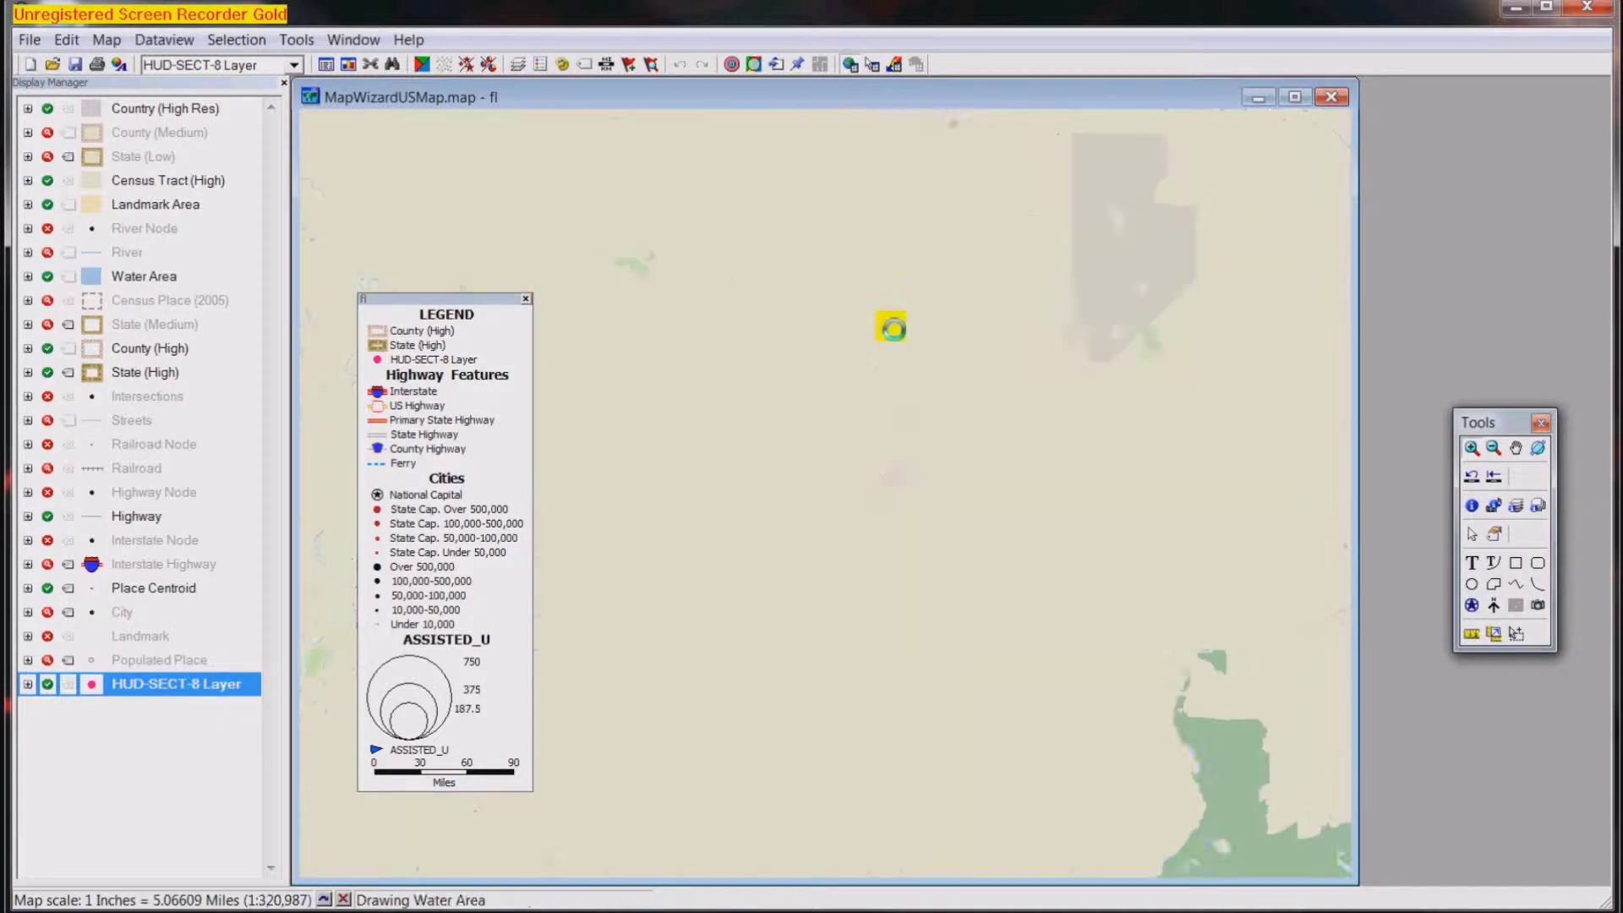
Move the legend off the map and place the tools palette below it
{"action": "left_click_drag", "start_coordinate": [478, 300], "coordinate": [1495, 107]}
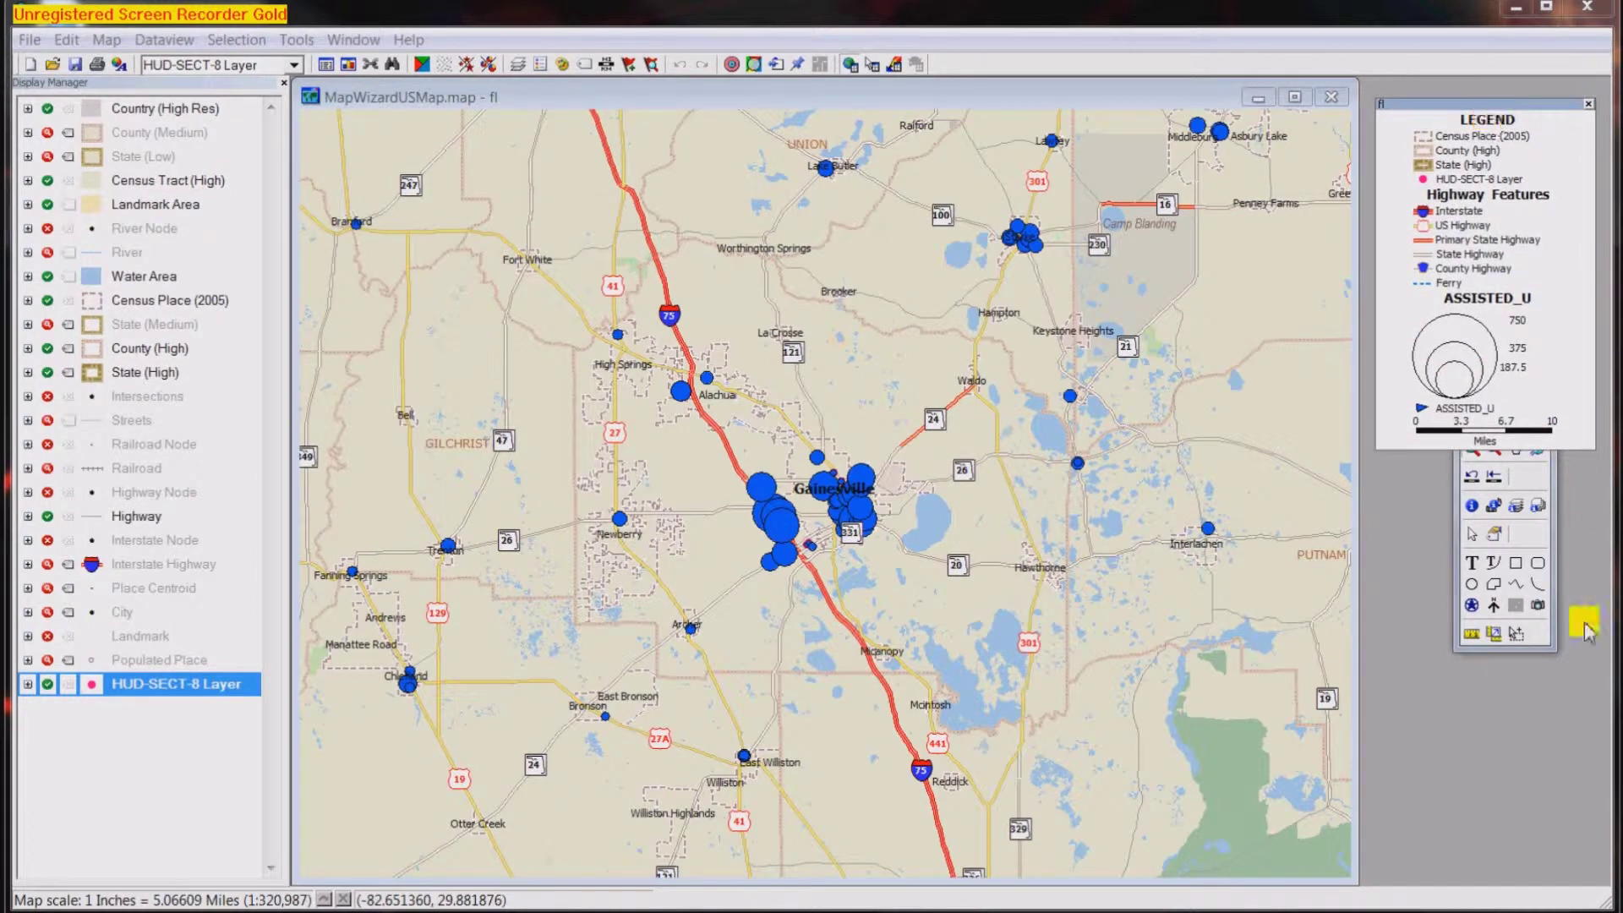
{"action": "left_click", "coordinate": [1552, 646]}
{"action": "left_click_drag", "start_coordinate": [1490, 425], "coordinate": [1439, 510]}
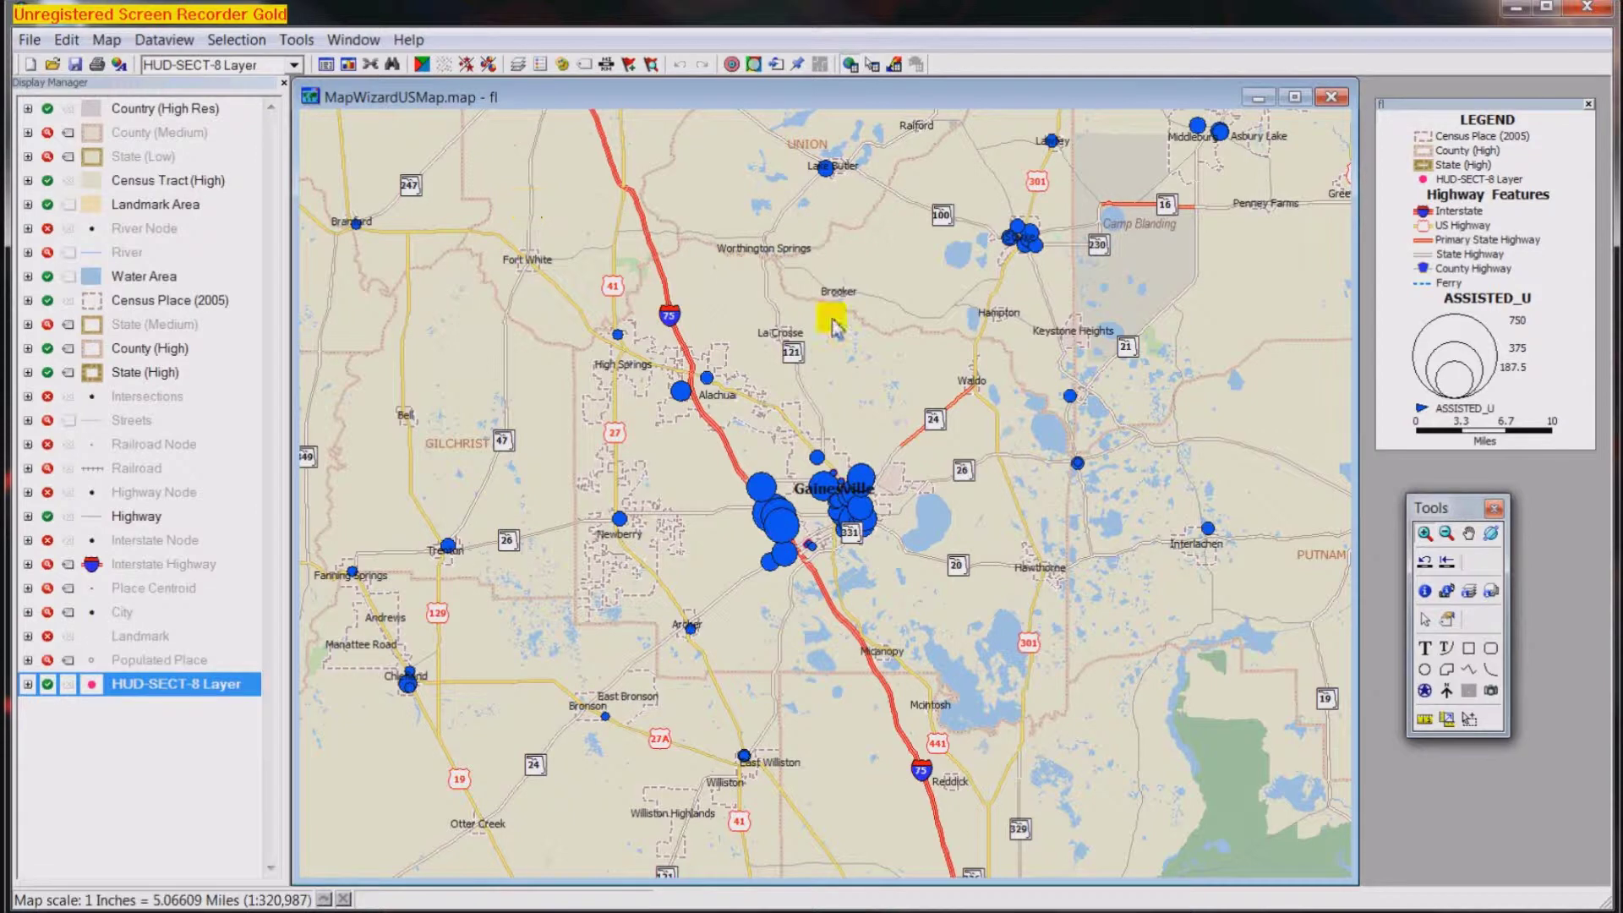
Look up the HUD-SECT-8 Layer record for the point at Newberry, including its total and assisted units, and close it
{"action": "left_click", "coordinate": [1425, 536]}
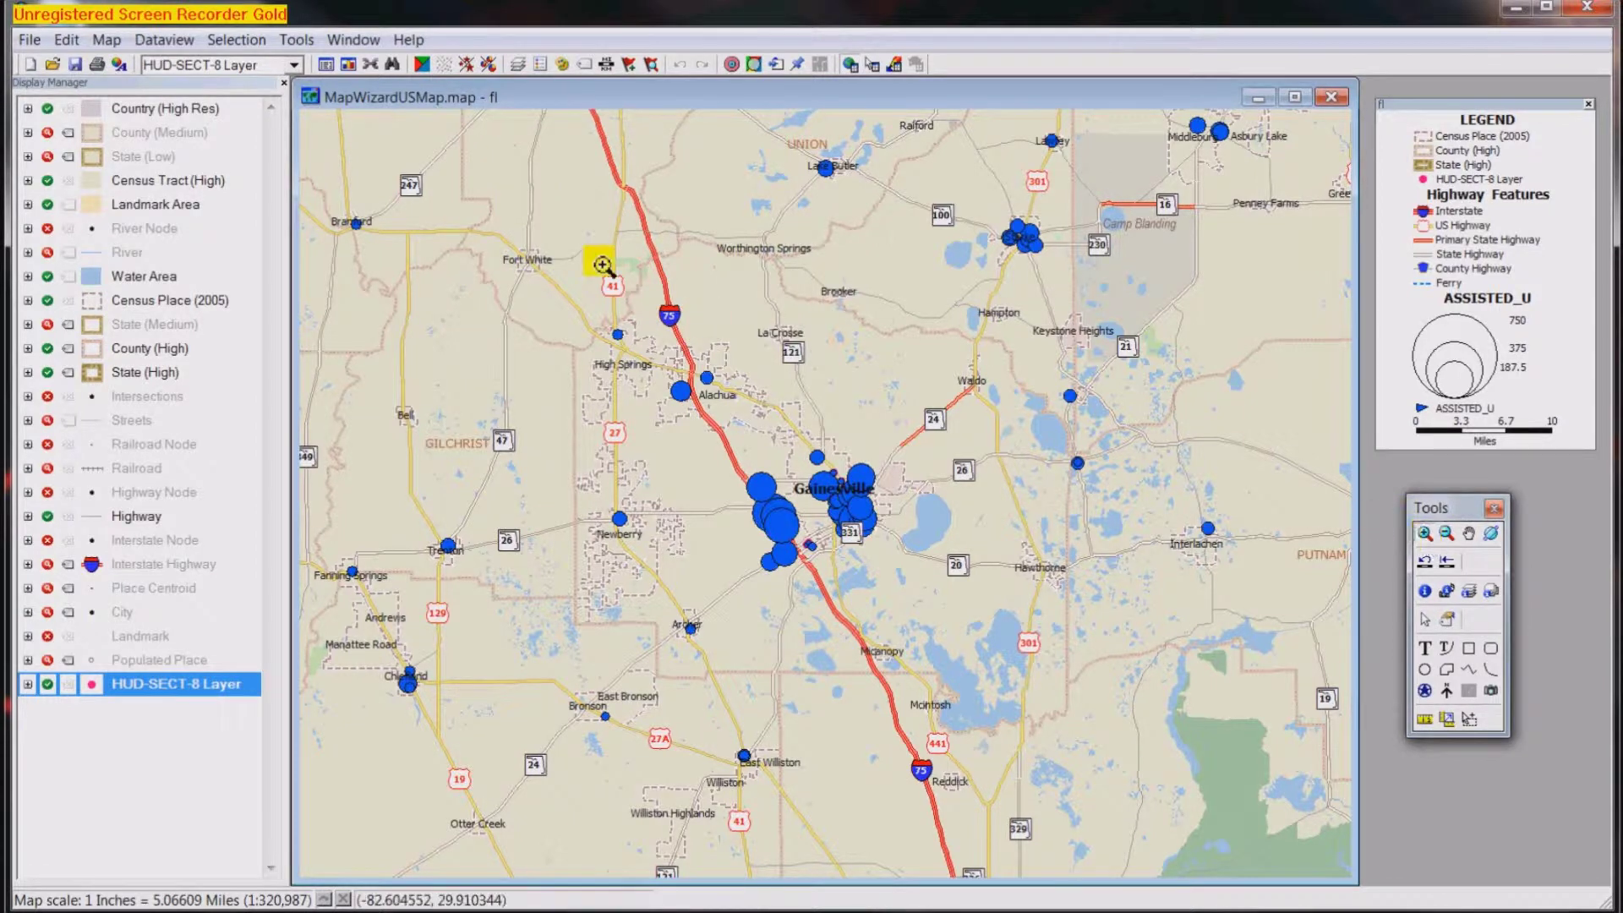
{"action": "left_click", "coordinate": [893, 573]}
{"action": "left_click_drag", "start_coordinate": [893, 572], "coordinate": [1187, 749]}
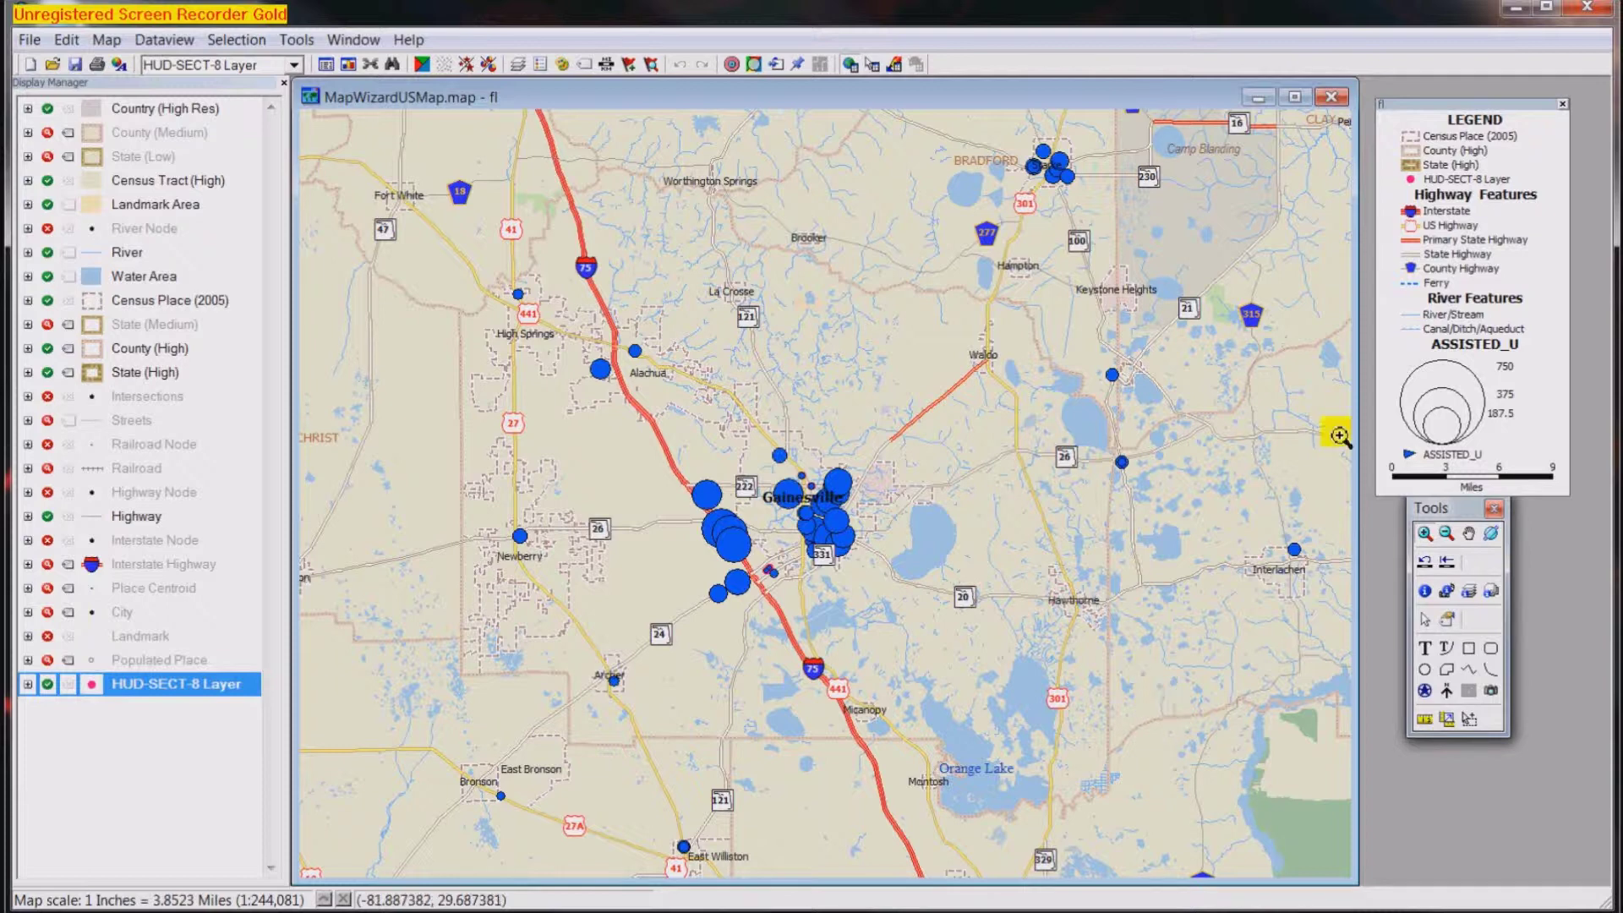
{"action": "left_click", "coordinate": [1427, 594]}
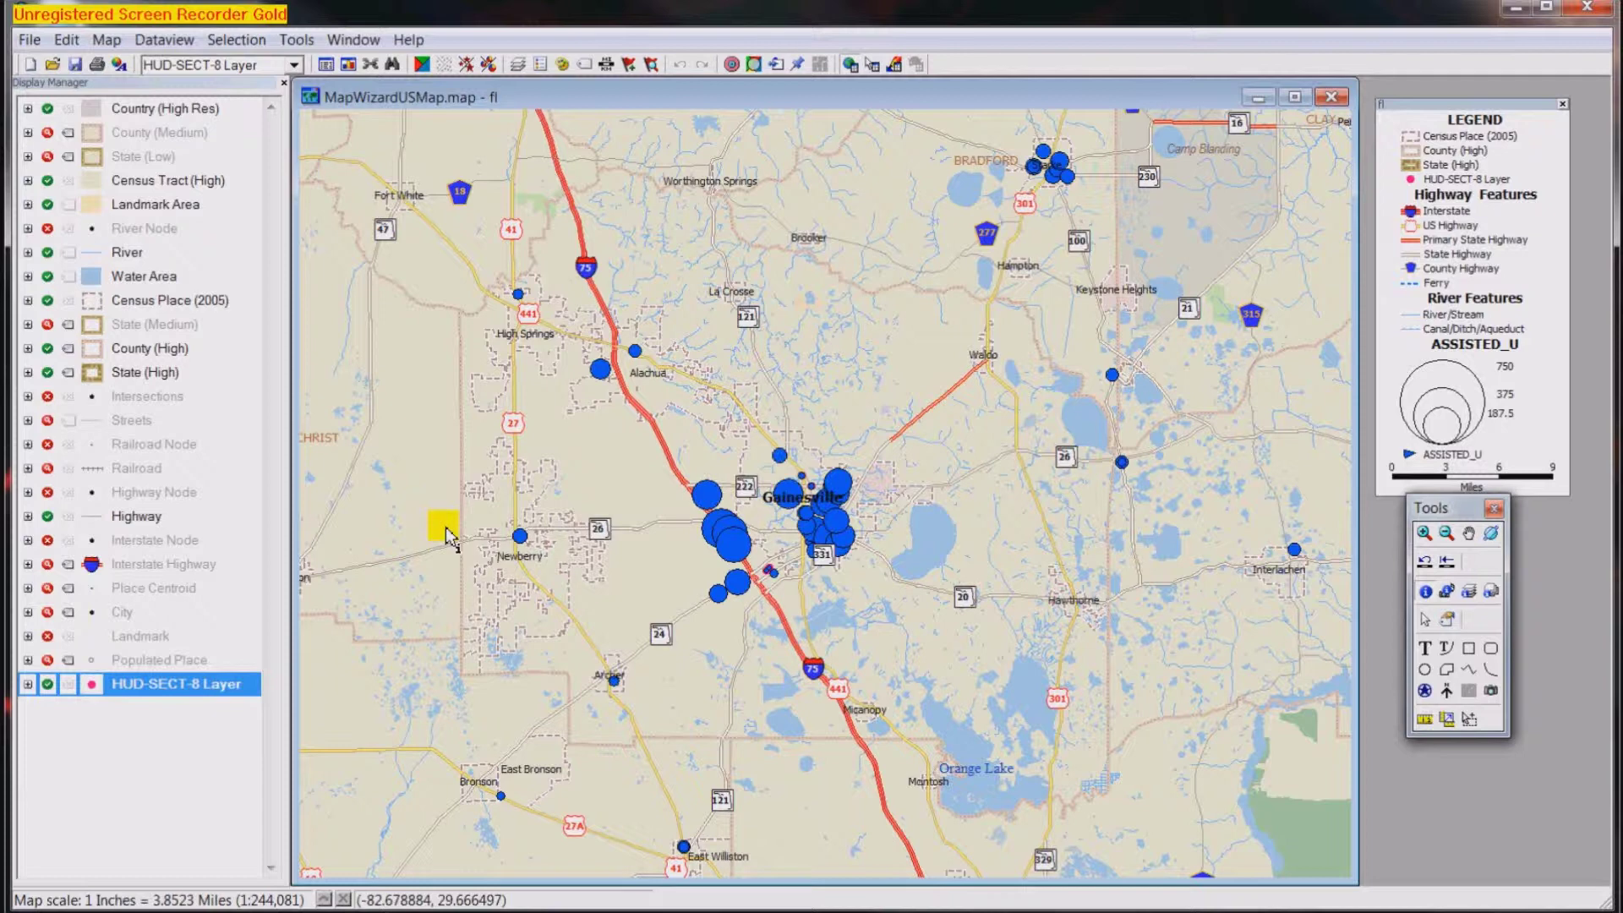
{"action": "left_click", "coordinate": [520, 536]}
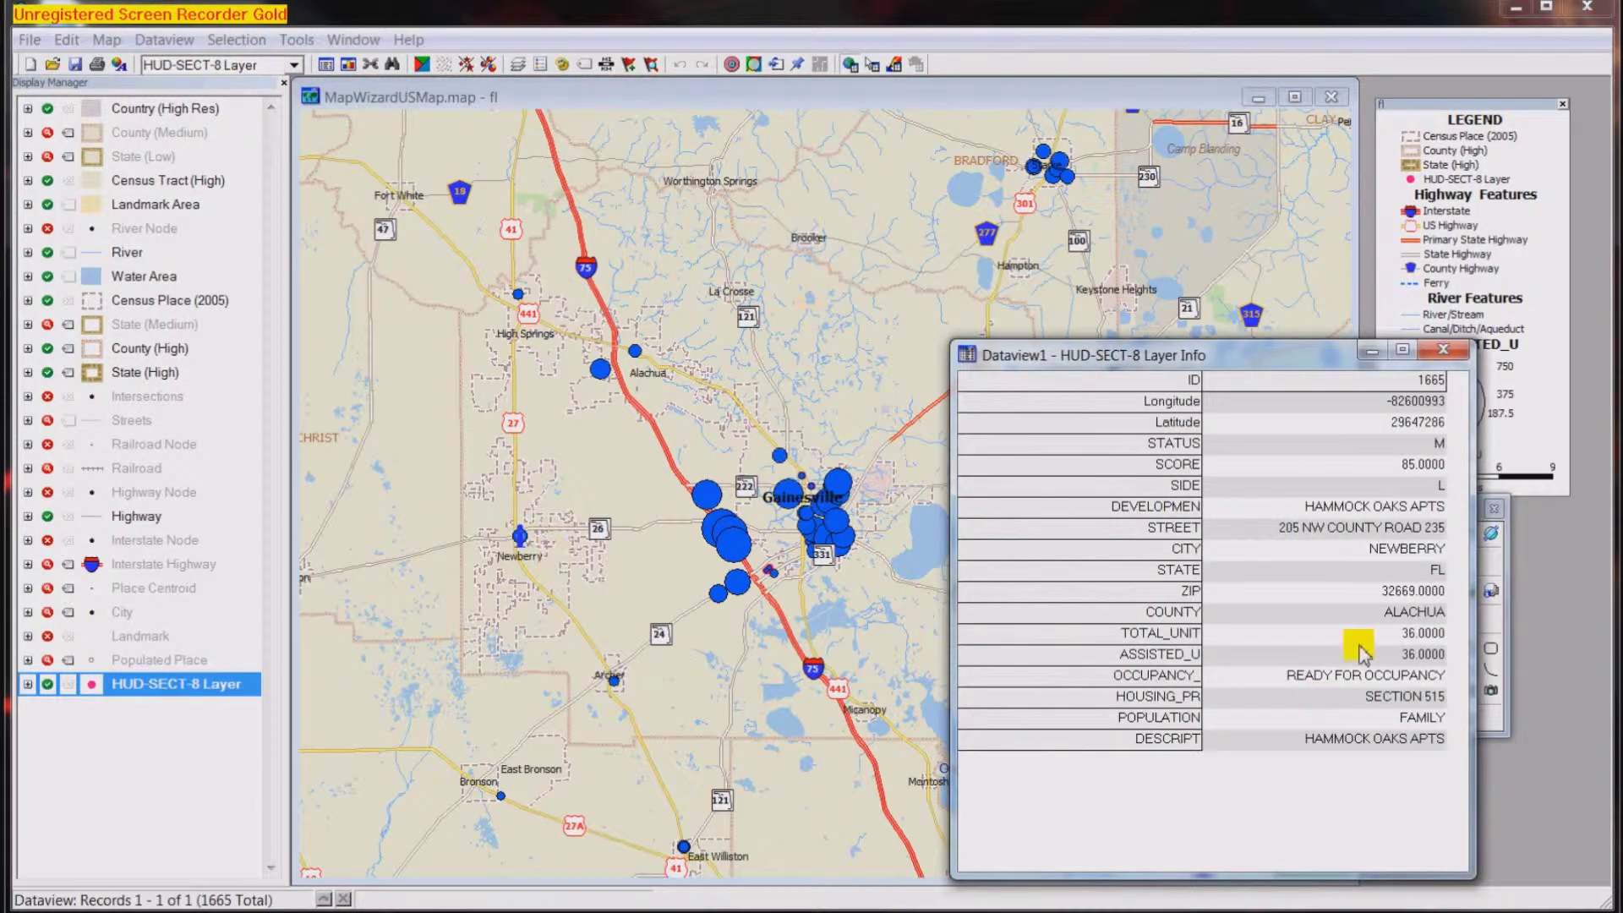
{"action": "left_click", "coordinate": [1445, 360]}
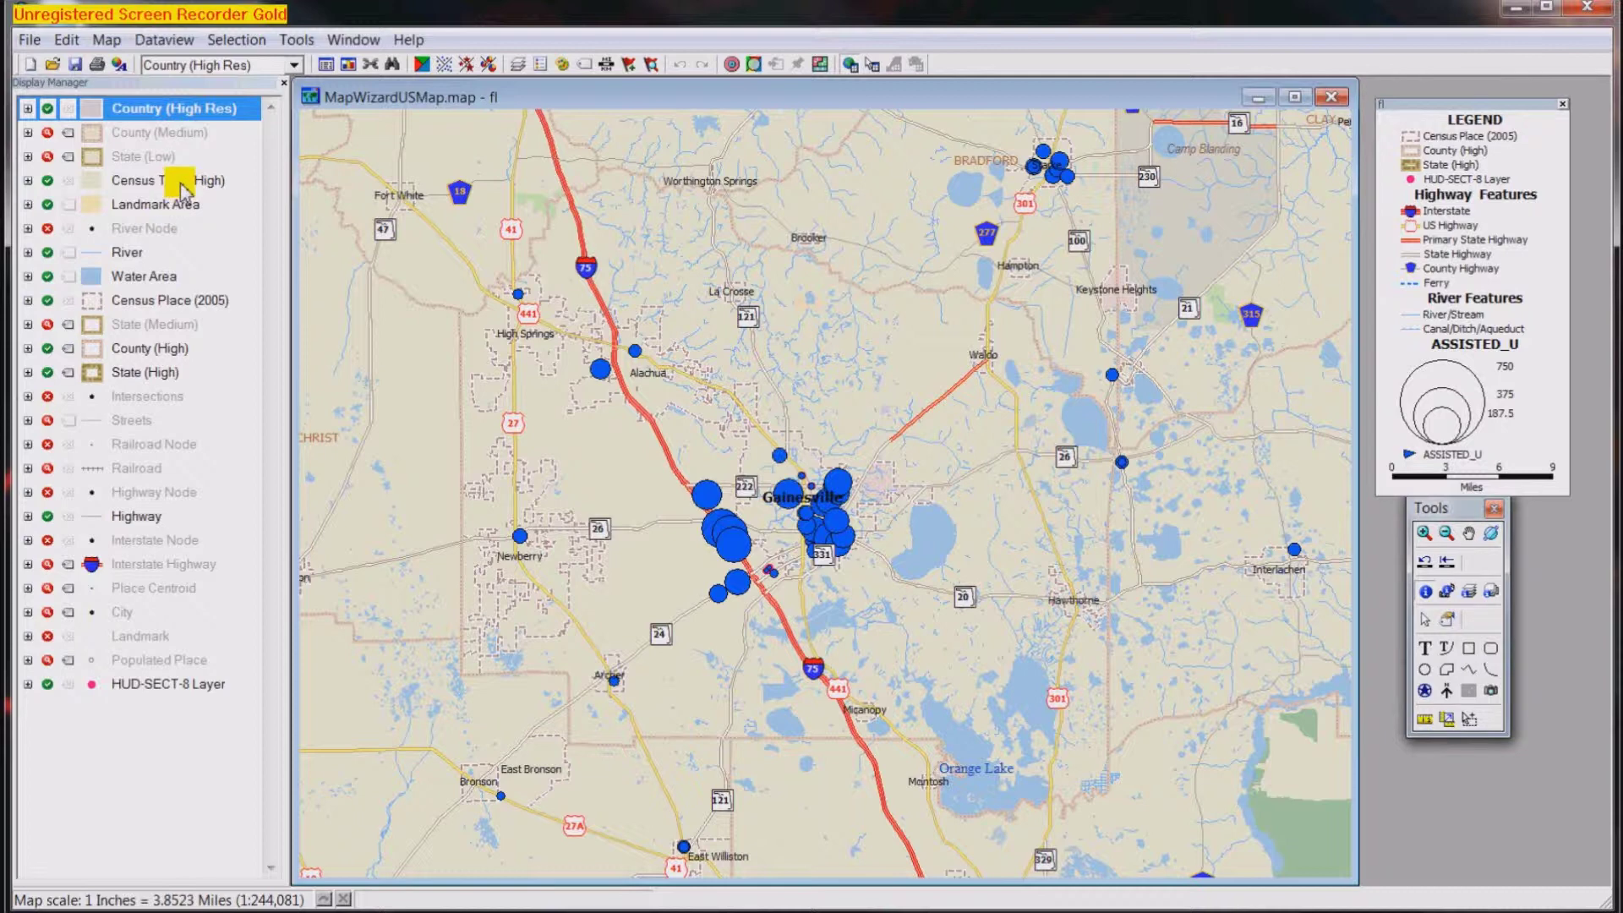
Make County (High) the working layer
{"action": "left_click", "coordinate": [167, 348]}
{"action": "right_click", "coordinate": [170, 351]}
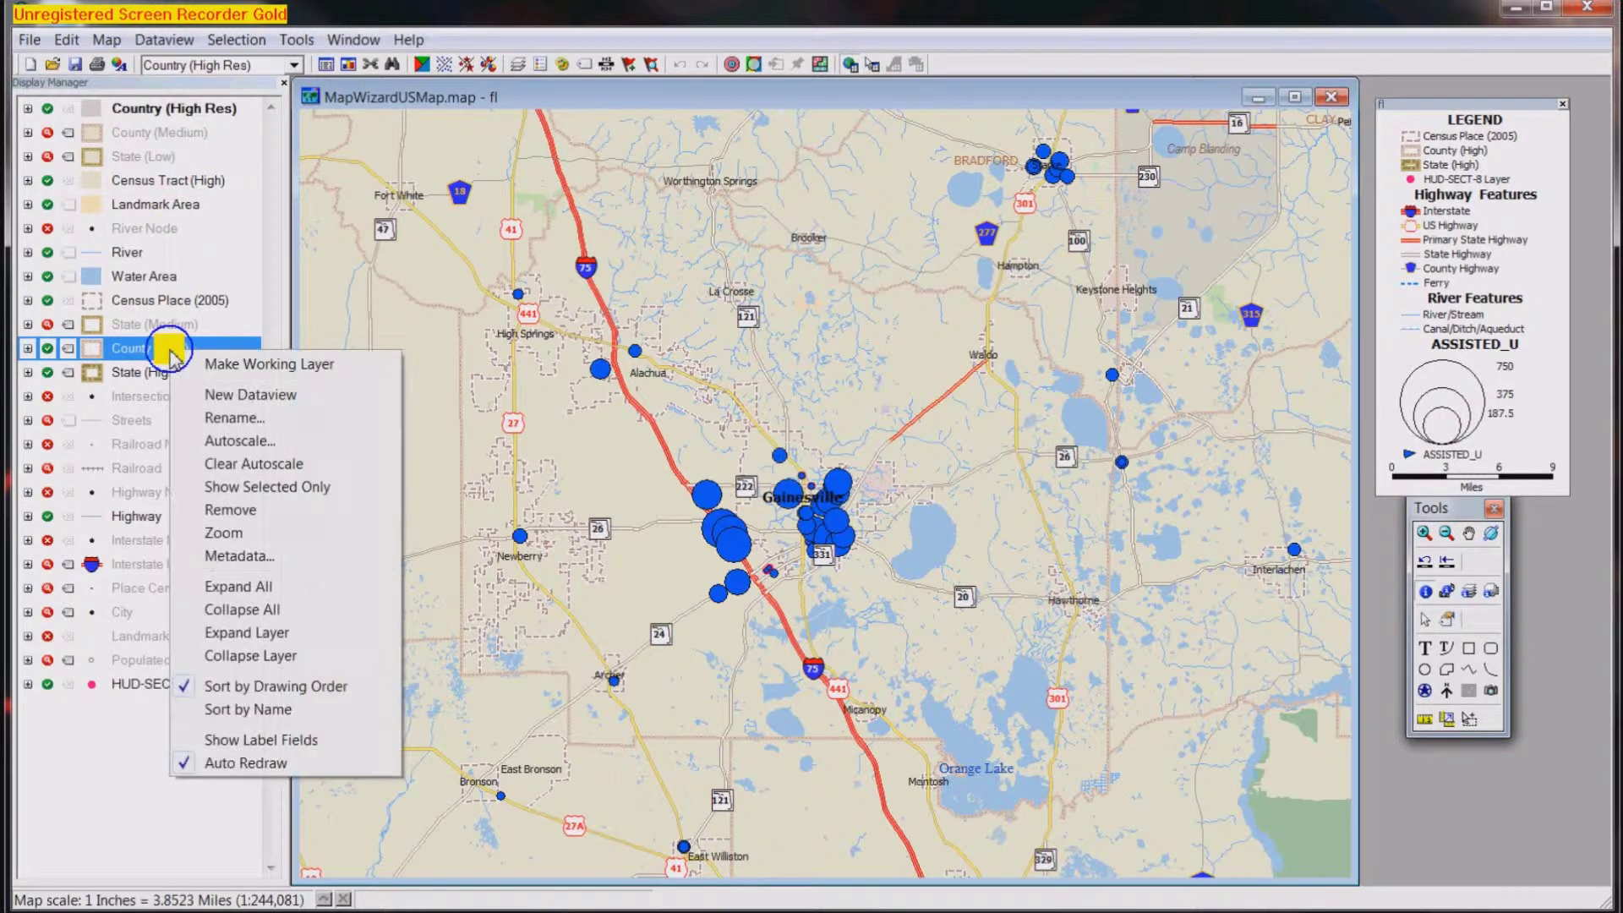
{"action": "left_click", "coordinate": [241, 364]}
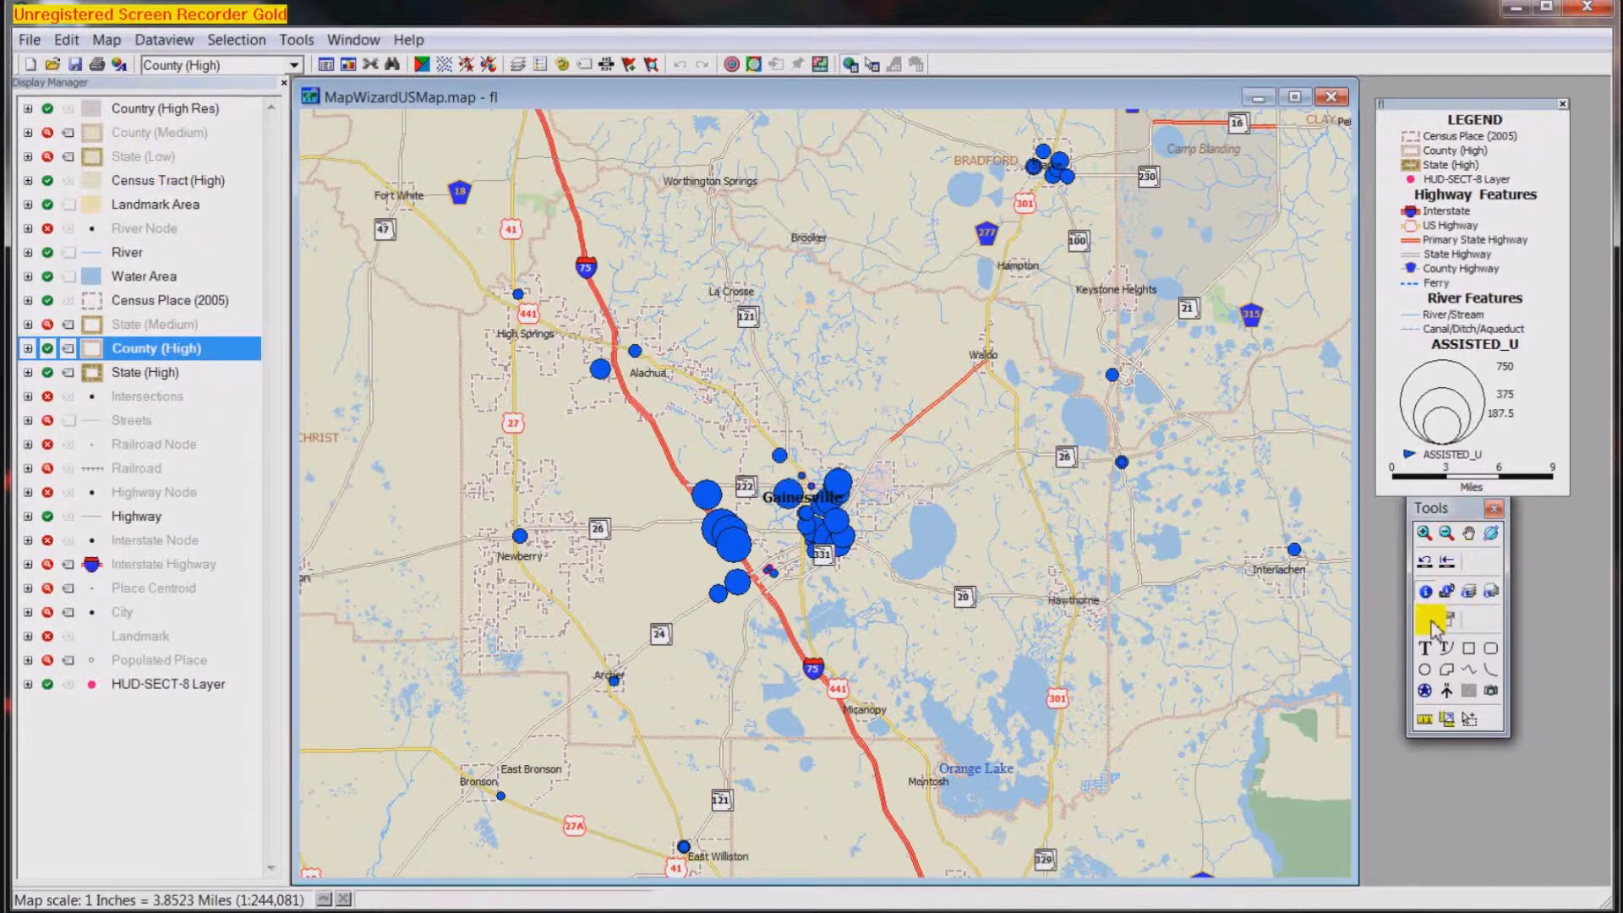
Show the selection toolbox for County (High) and select the county around Gainesville on the map
{"action": "left_click_drag", "start_coordinate": [1435, 508], "coordinate": [1438, 572]}
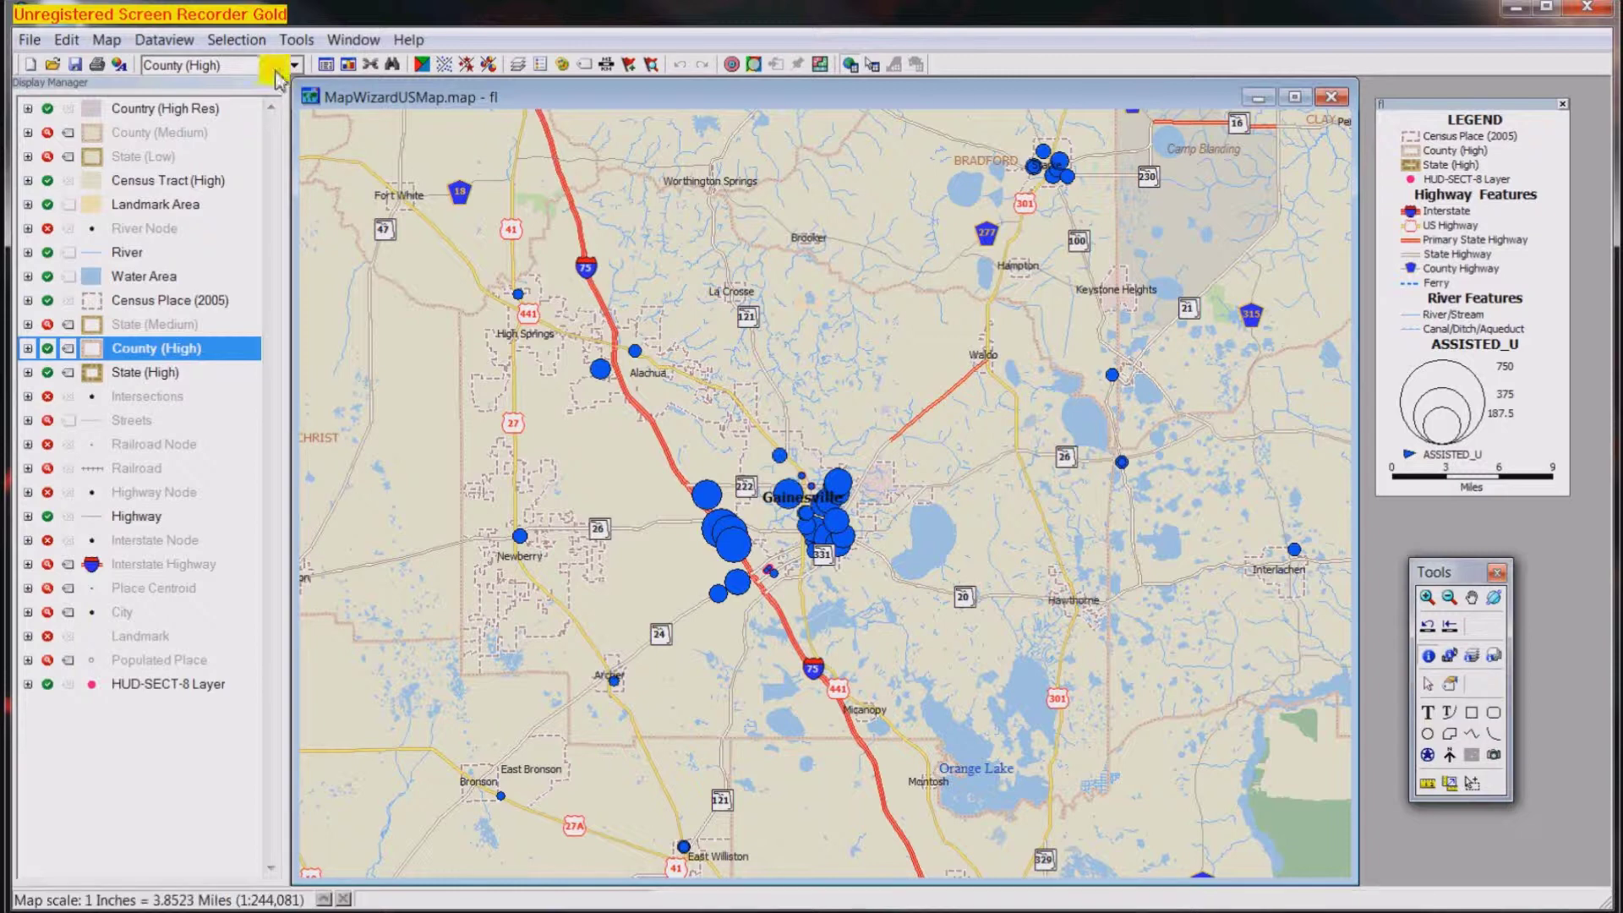
{"action": "left_click", "coordinate": [294, 40]}
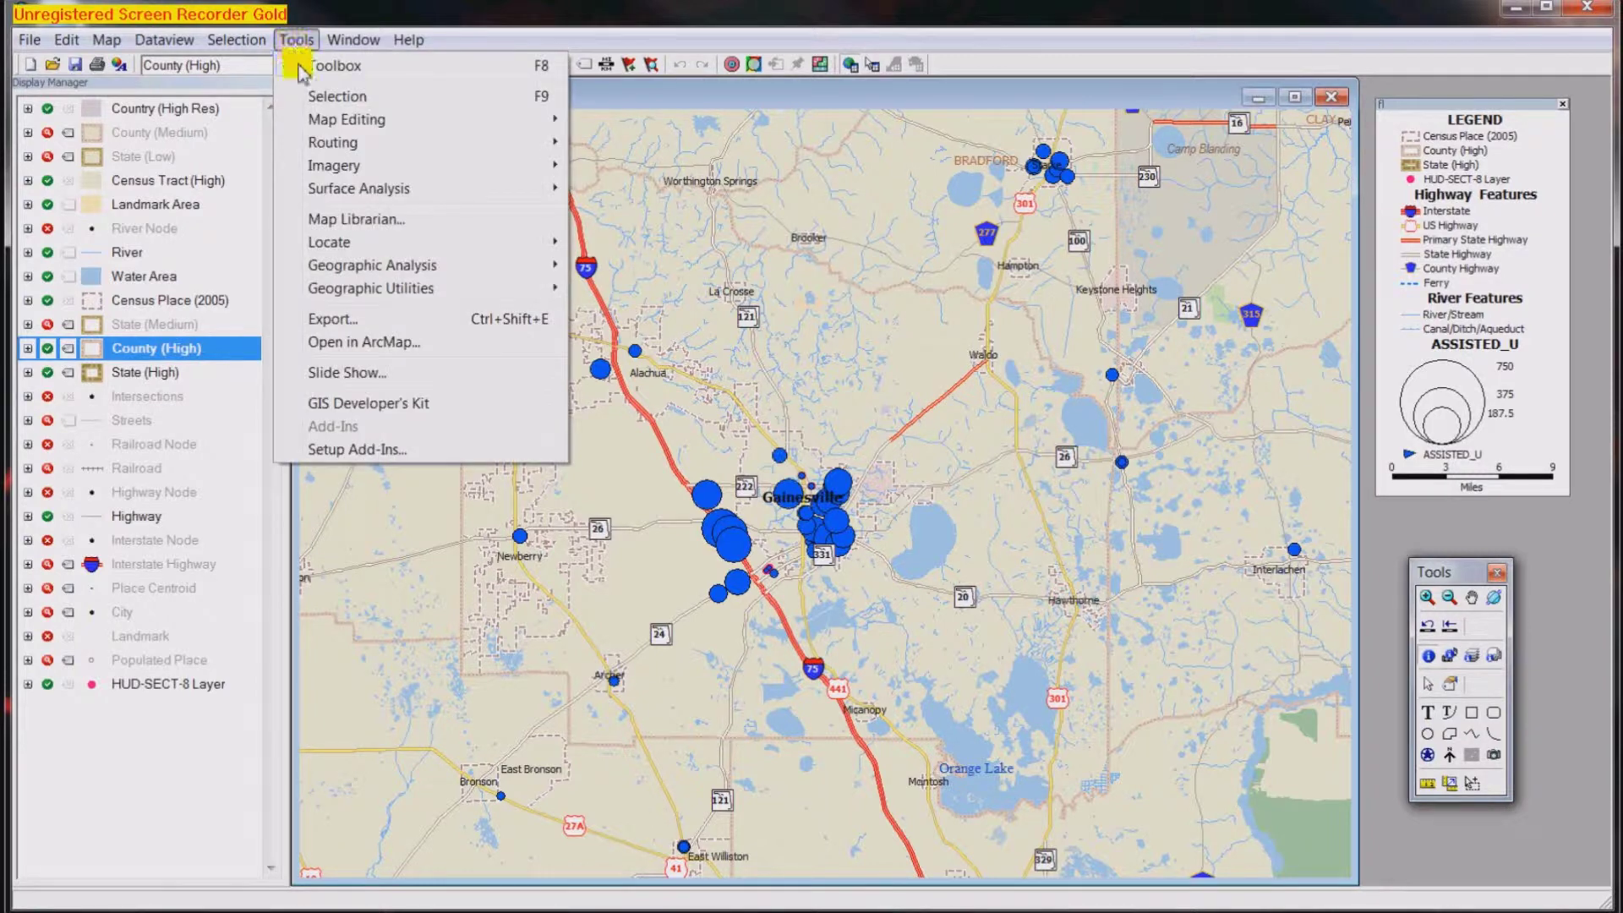
{"action": "left_click", "coordinate": [343, 98]}
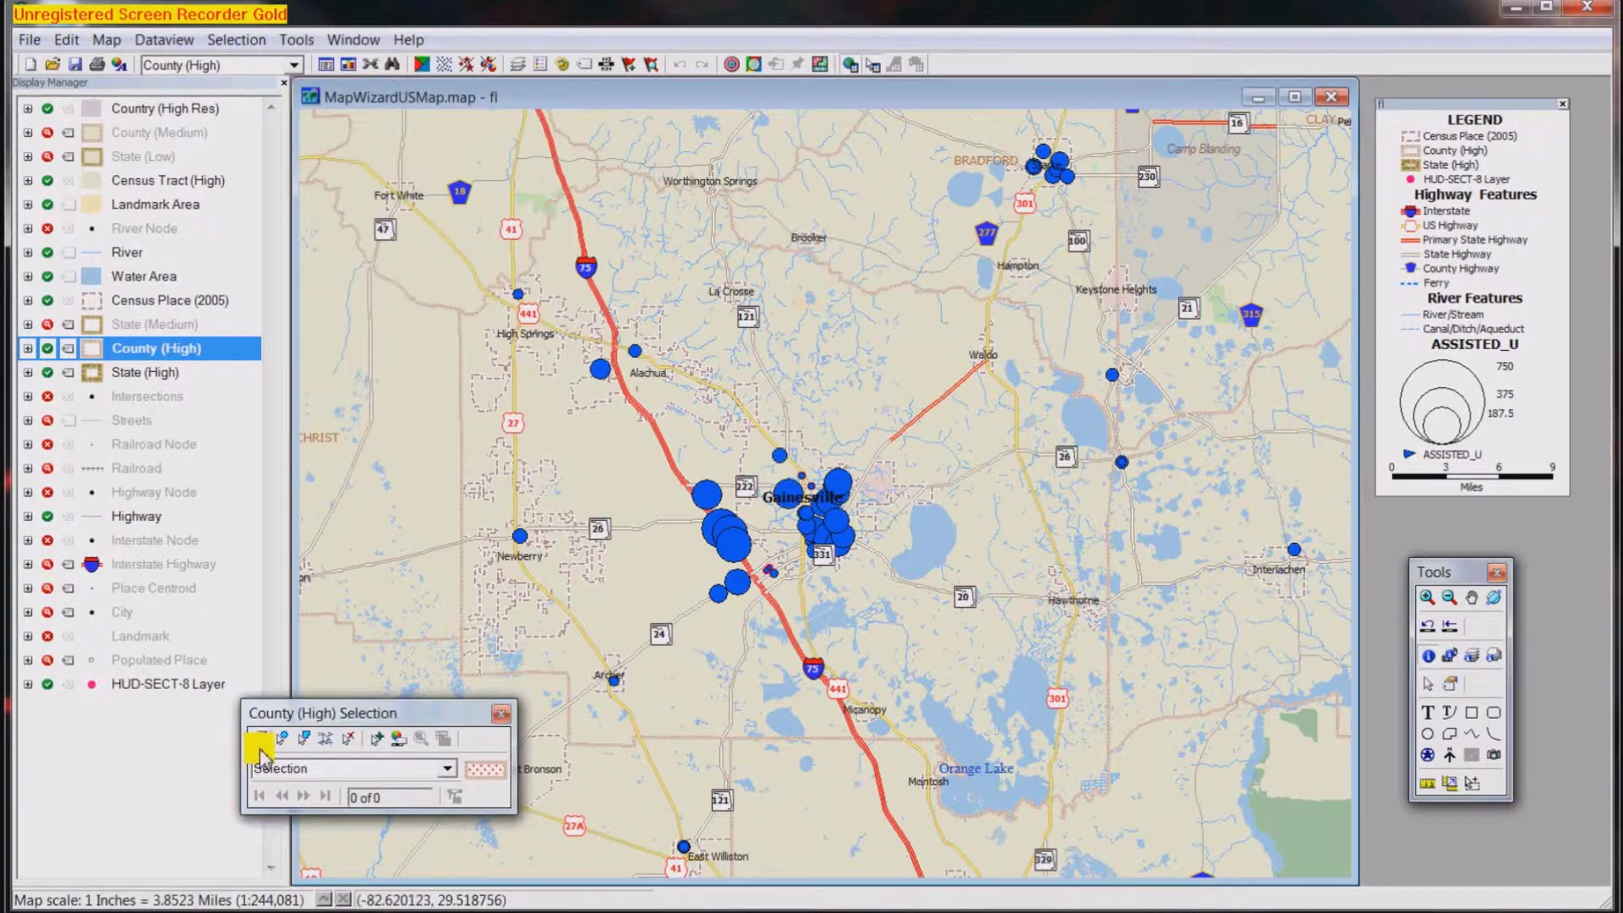
{"action": "left_click", "coordinate": [629, 501]}
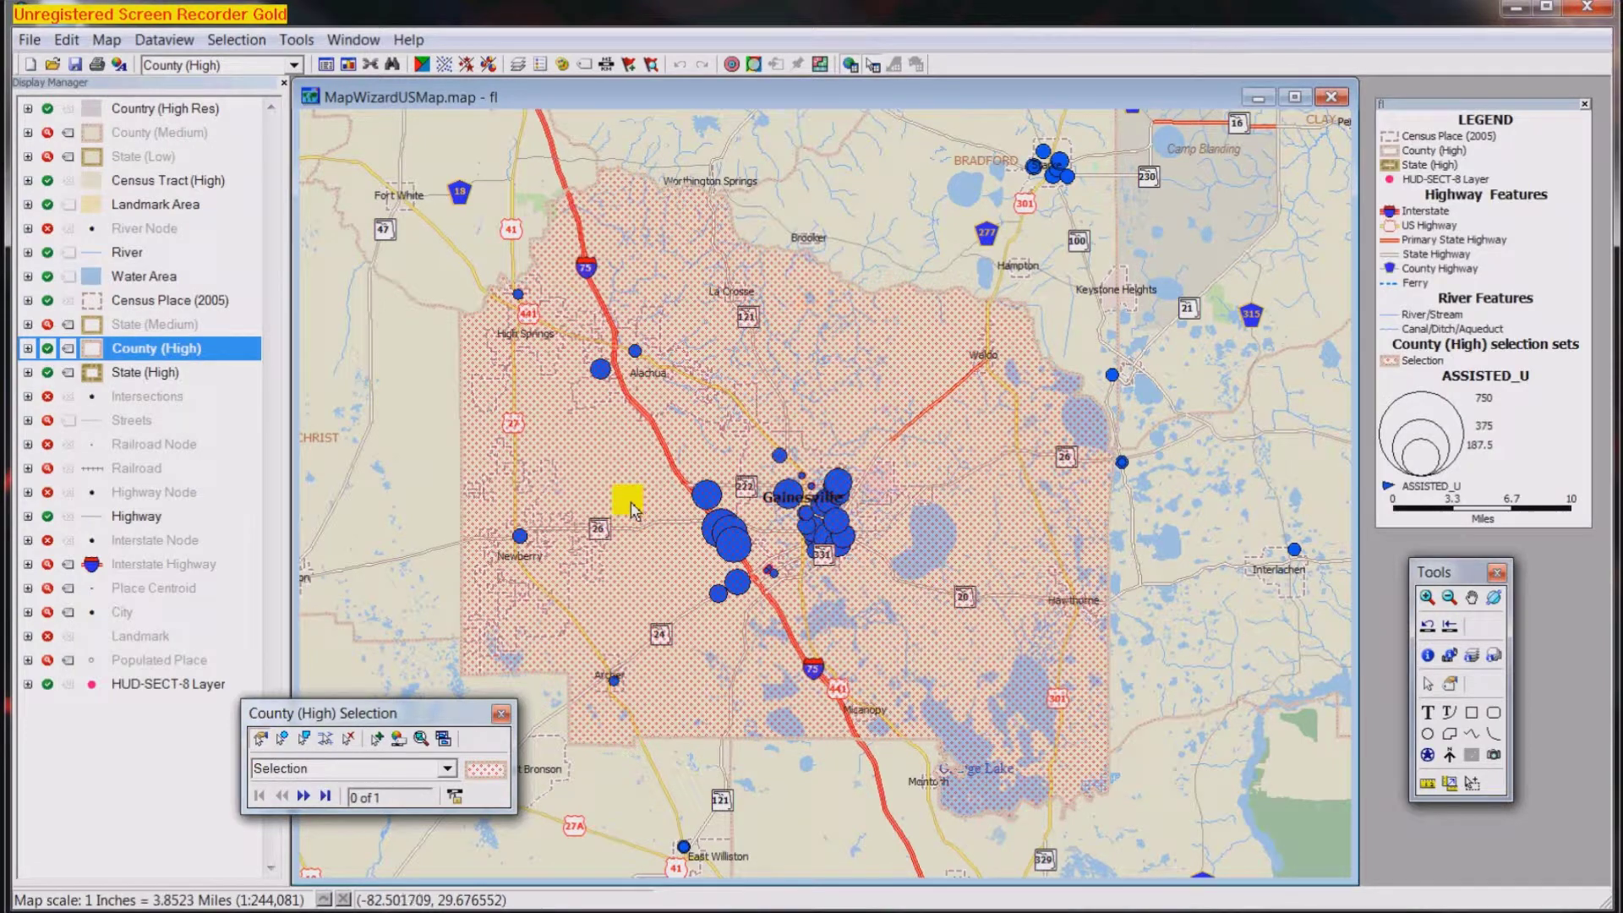
Set up an export of the County (High) selection to a Standard Geographic File with layer name 12001 Alachua County FL
{"action": "left_click", "coordinate": [298, 39]}
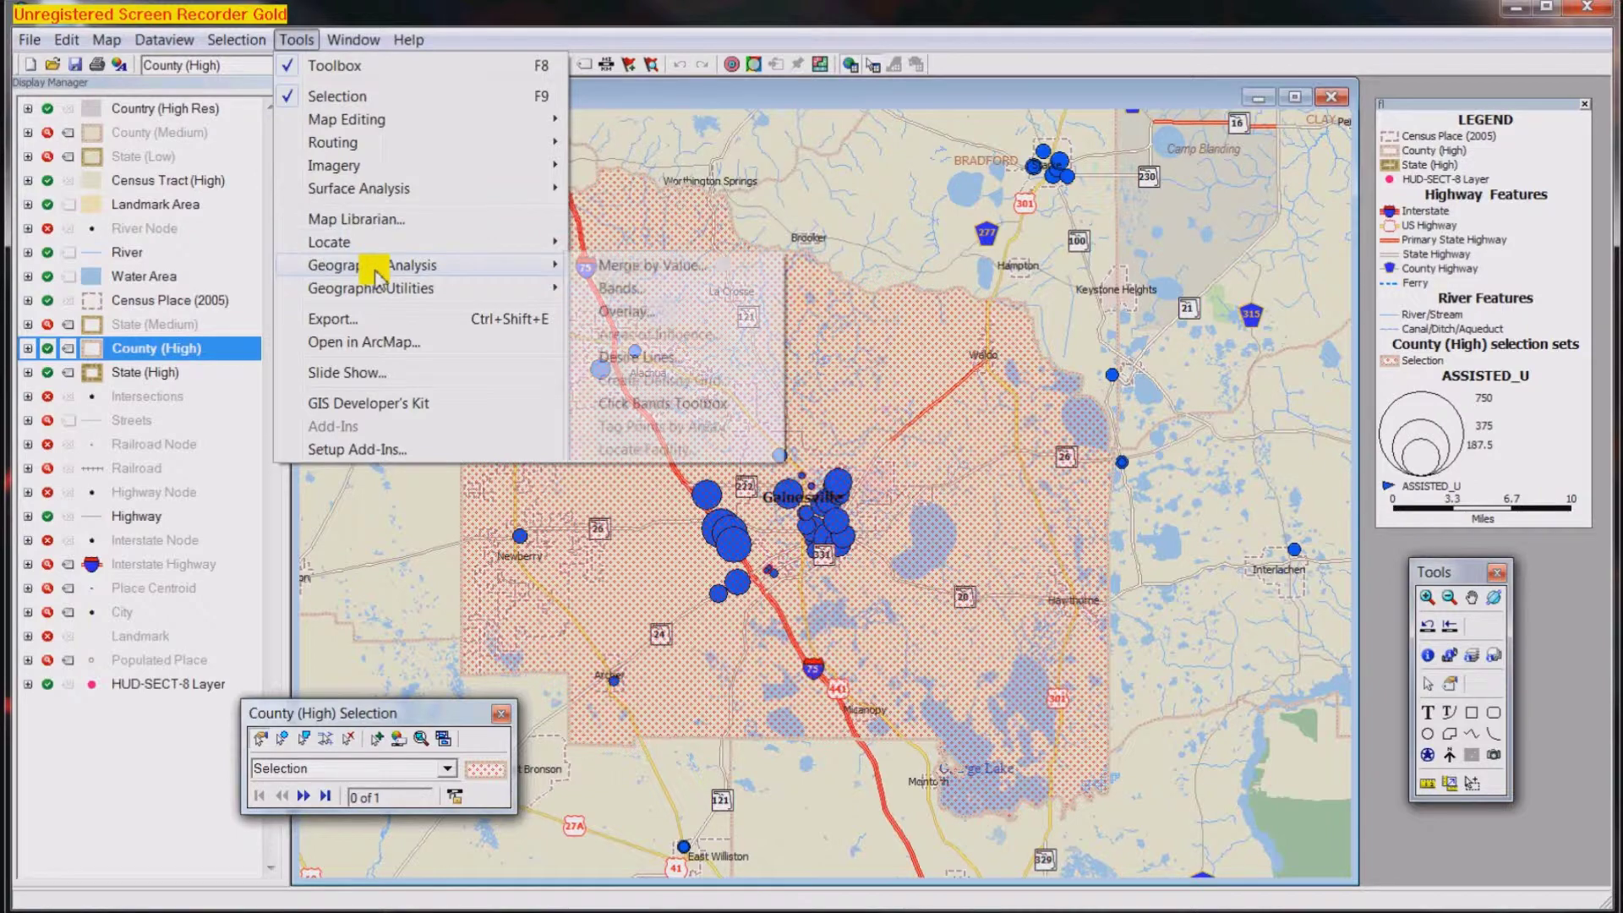
{"action": "mouse_move", "coordinate": [386, 301]}
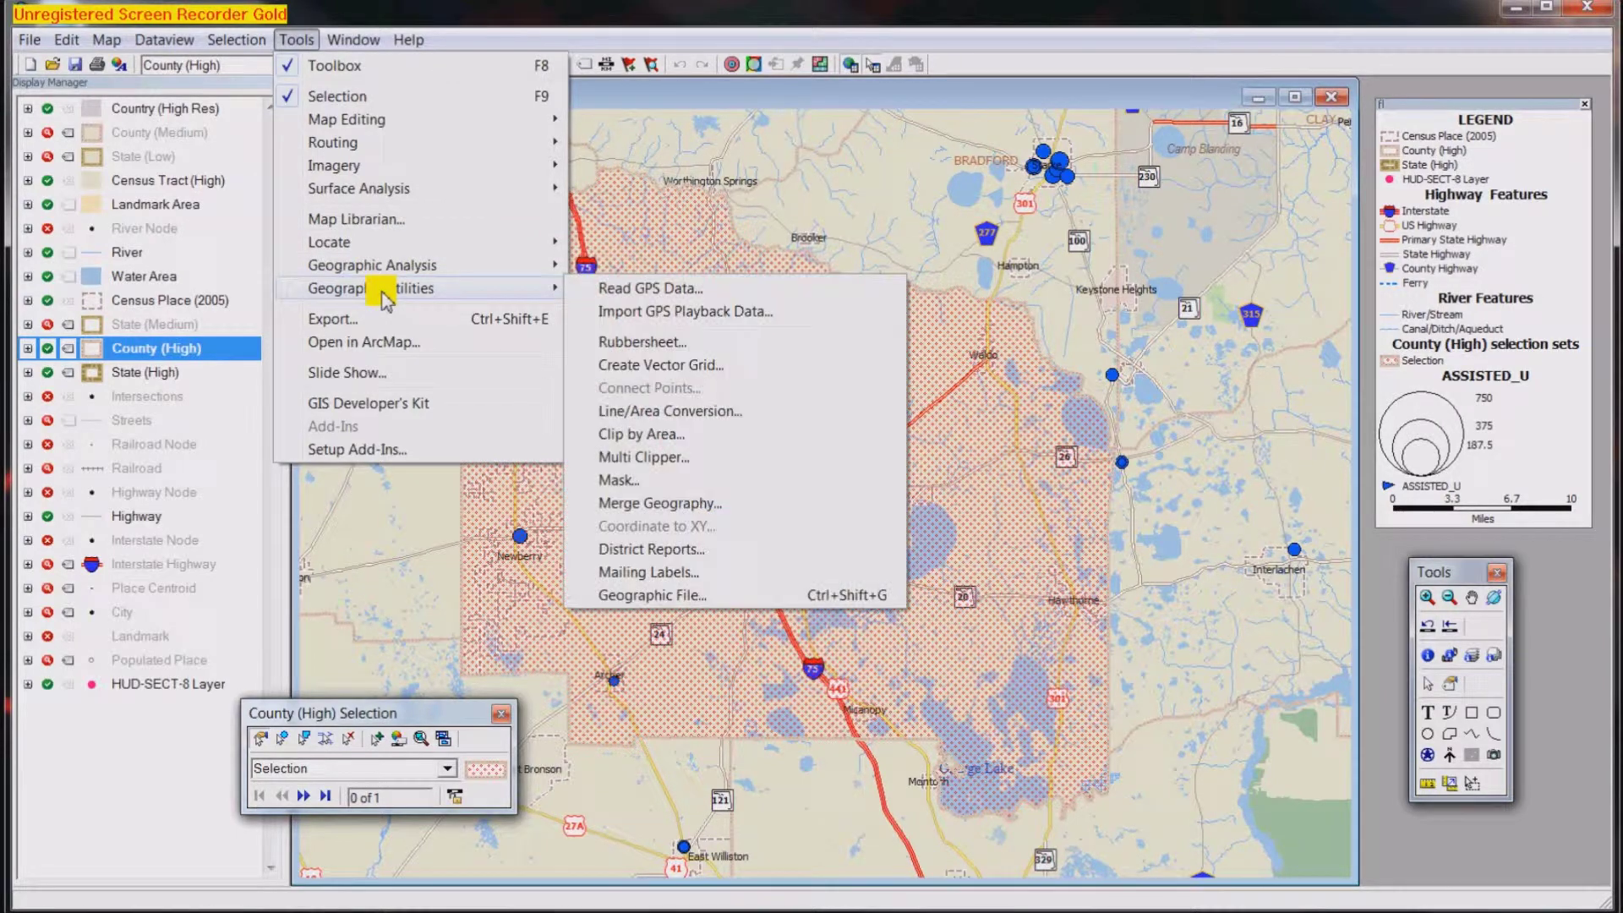
{"action": "left_click", "coordinate": [382, 319]}
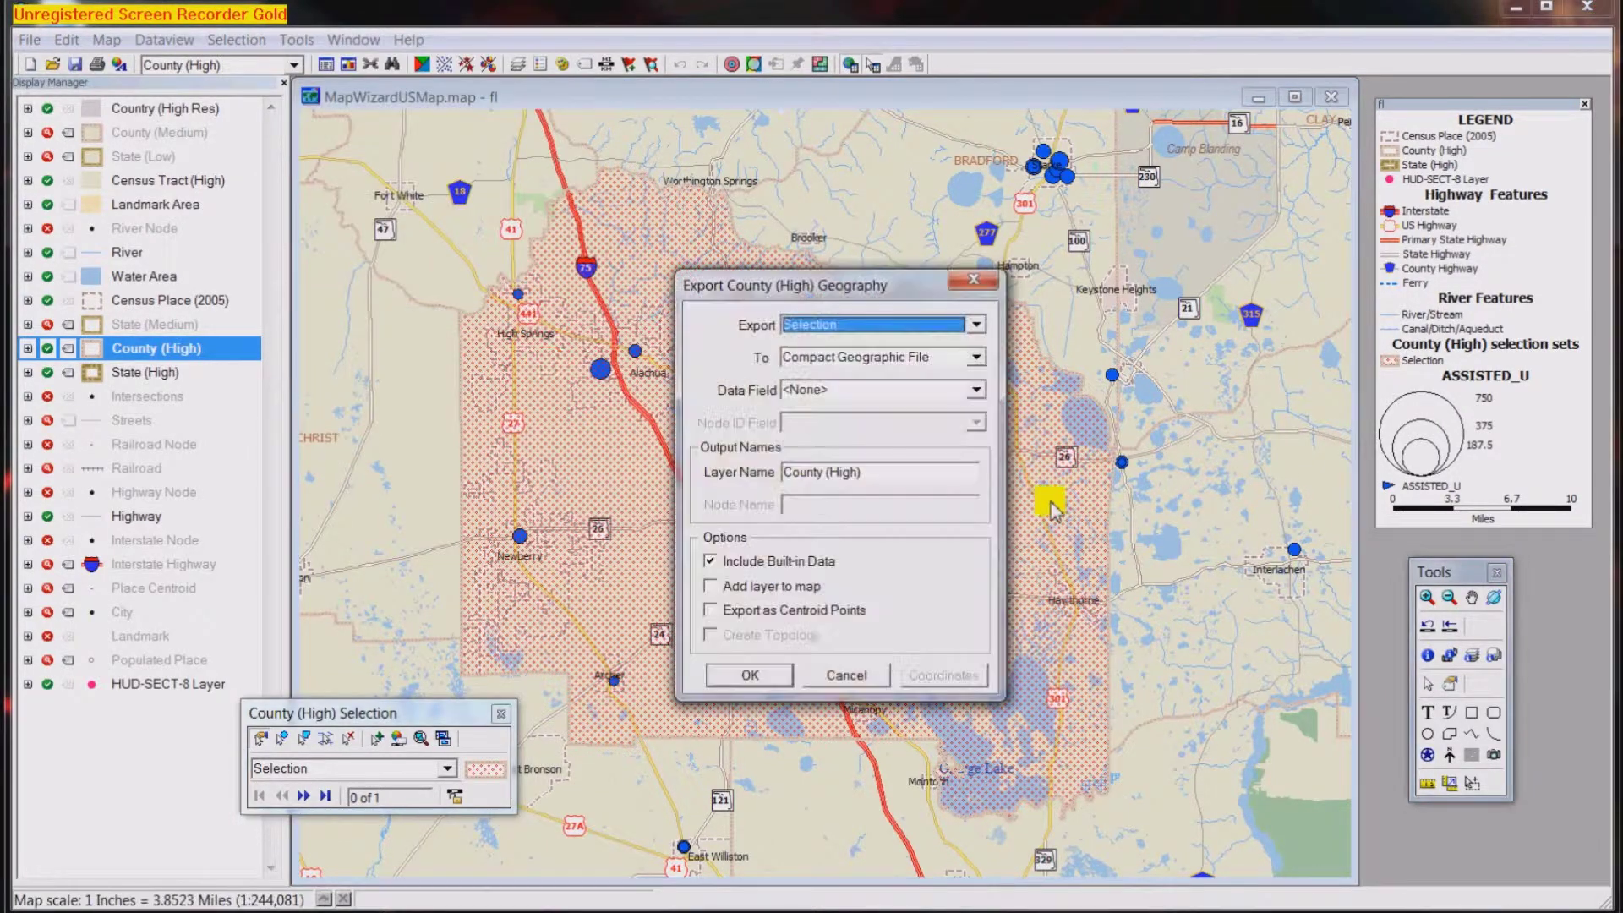
{"action": "left_click", "coordinate": [977, 357]}
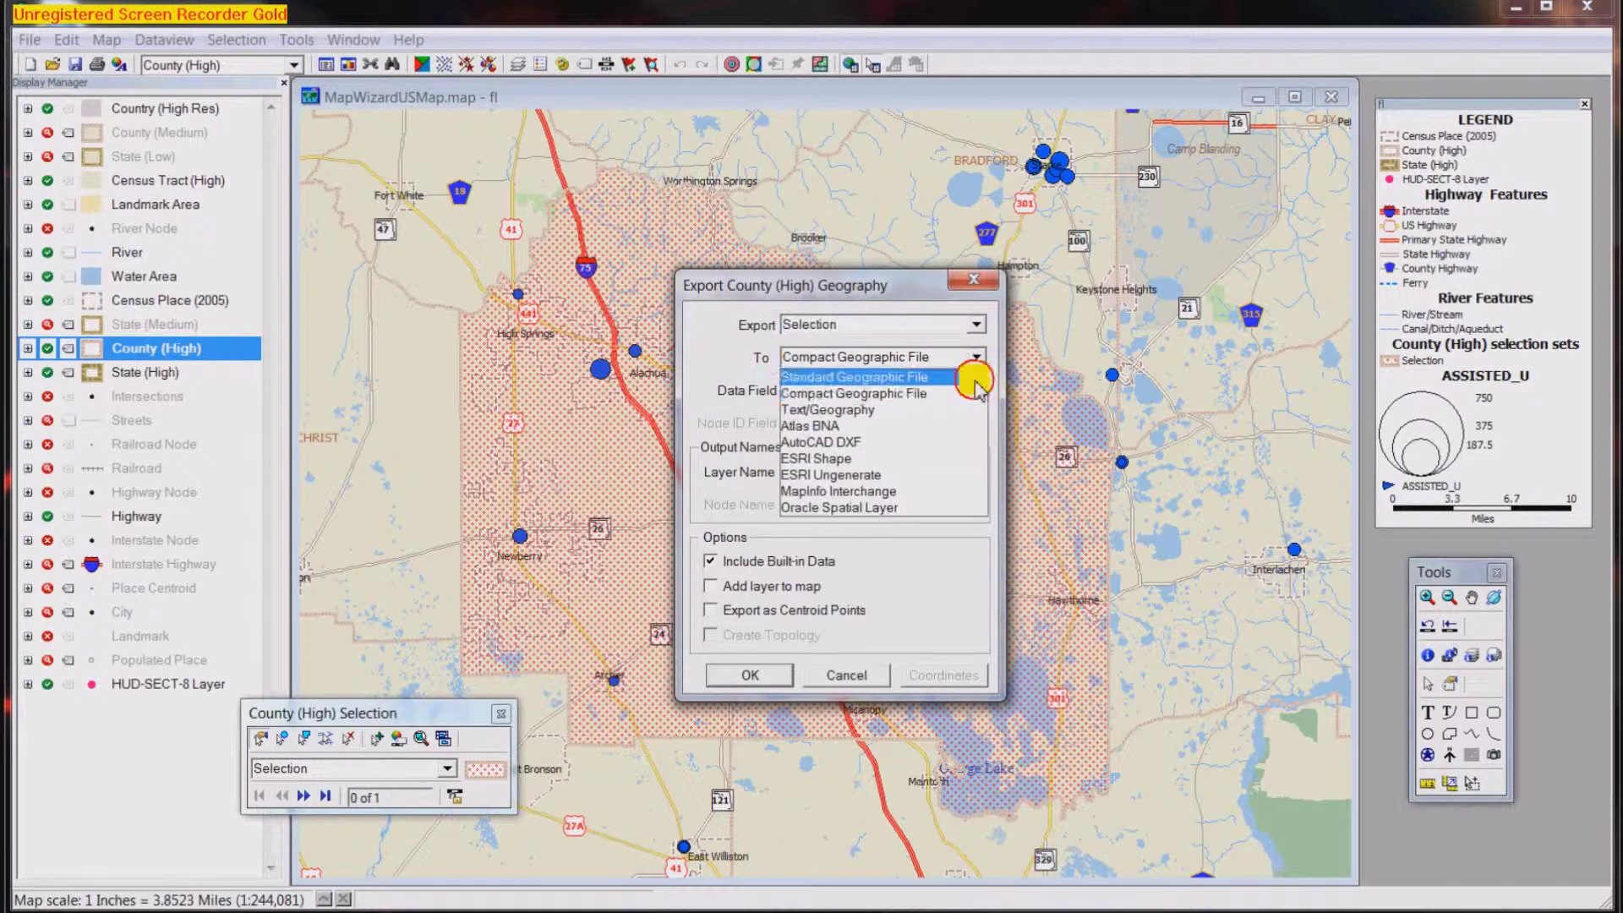
{"action": "left_click", "coordinate": [886, 377]}
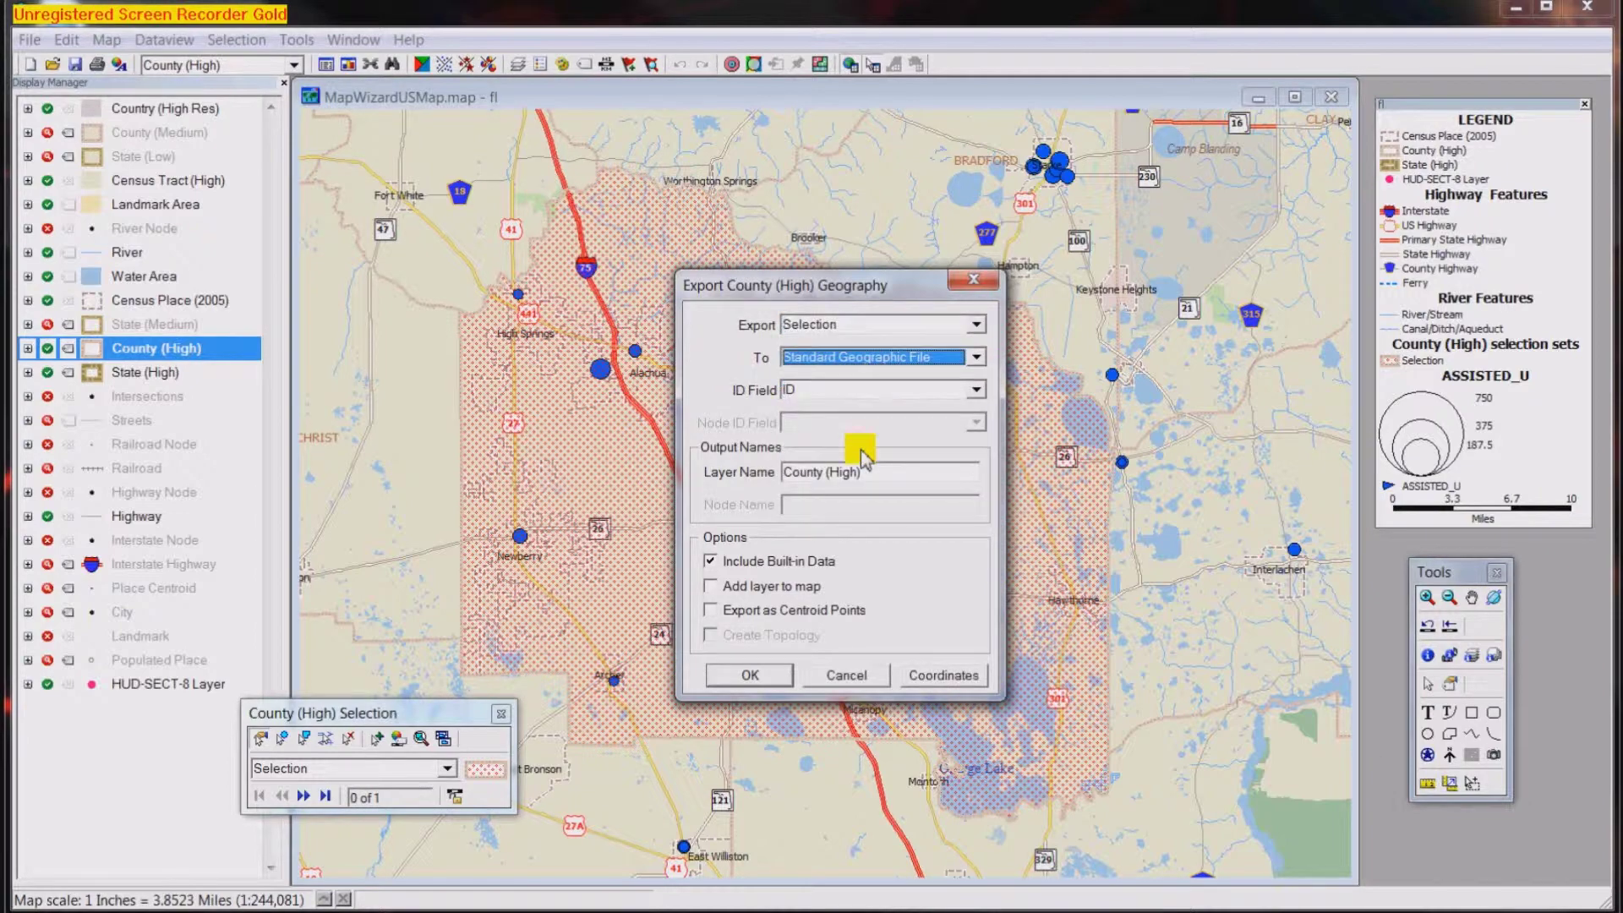
{"action": "left_click_drag", "start_coordinate": [862, 468], "coordinate": [684, 465]}
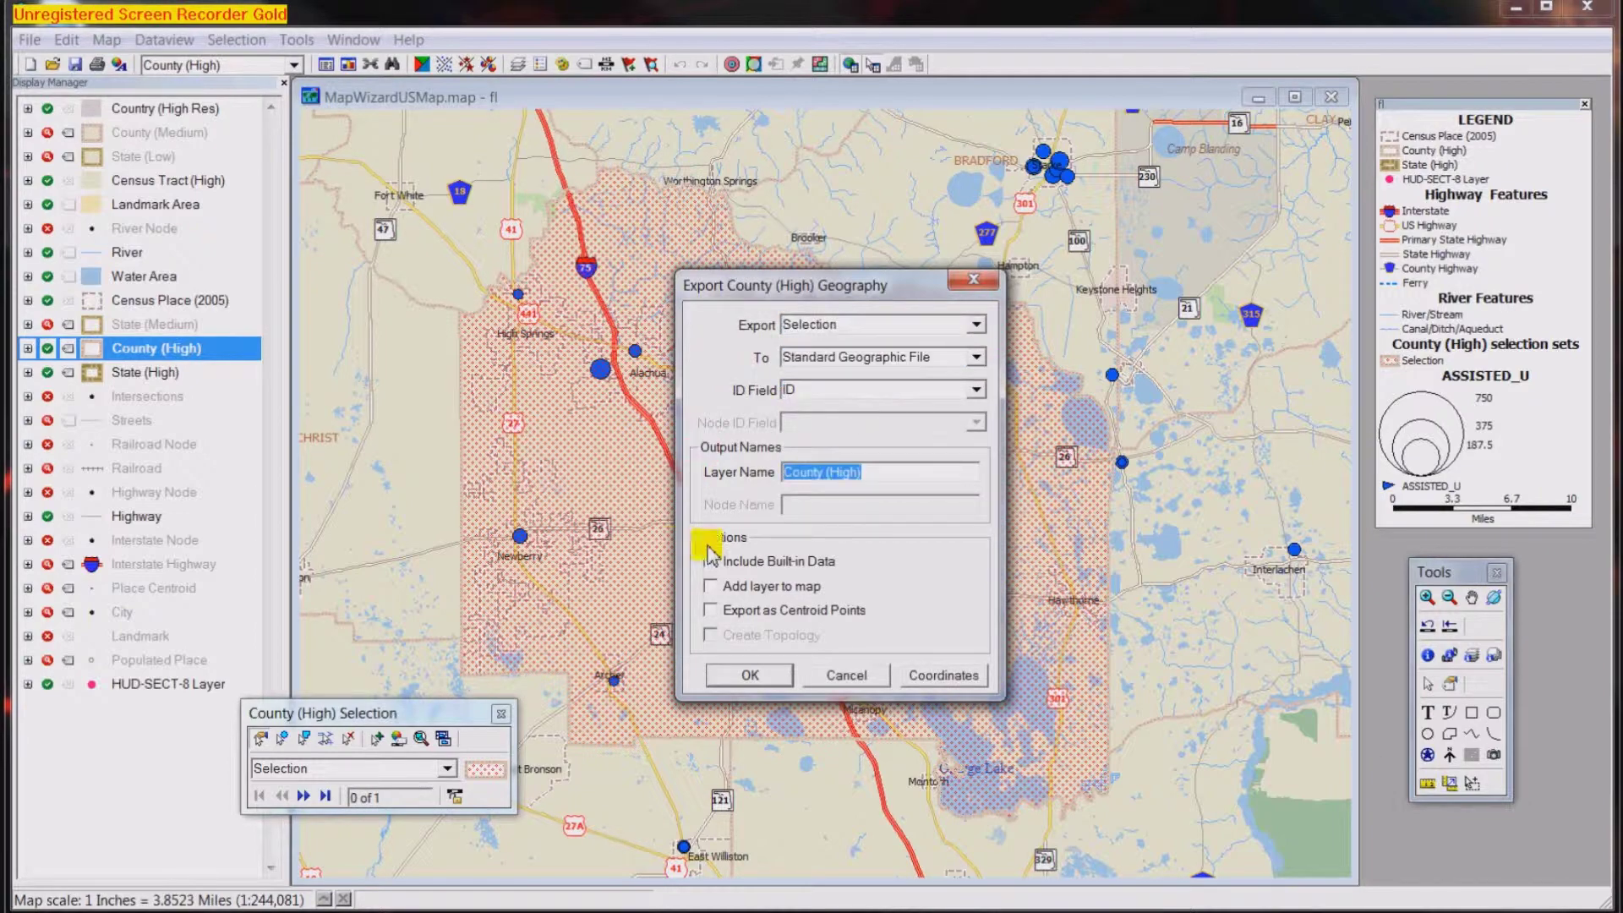
{"action": "type", "text": "f"}
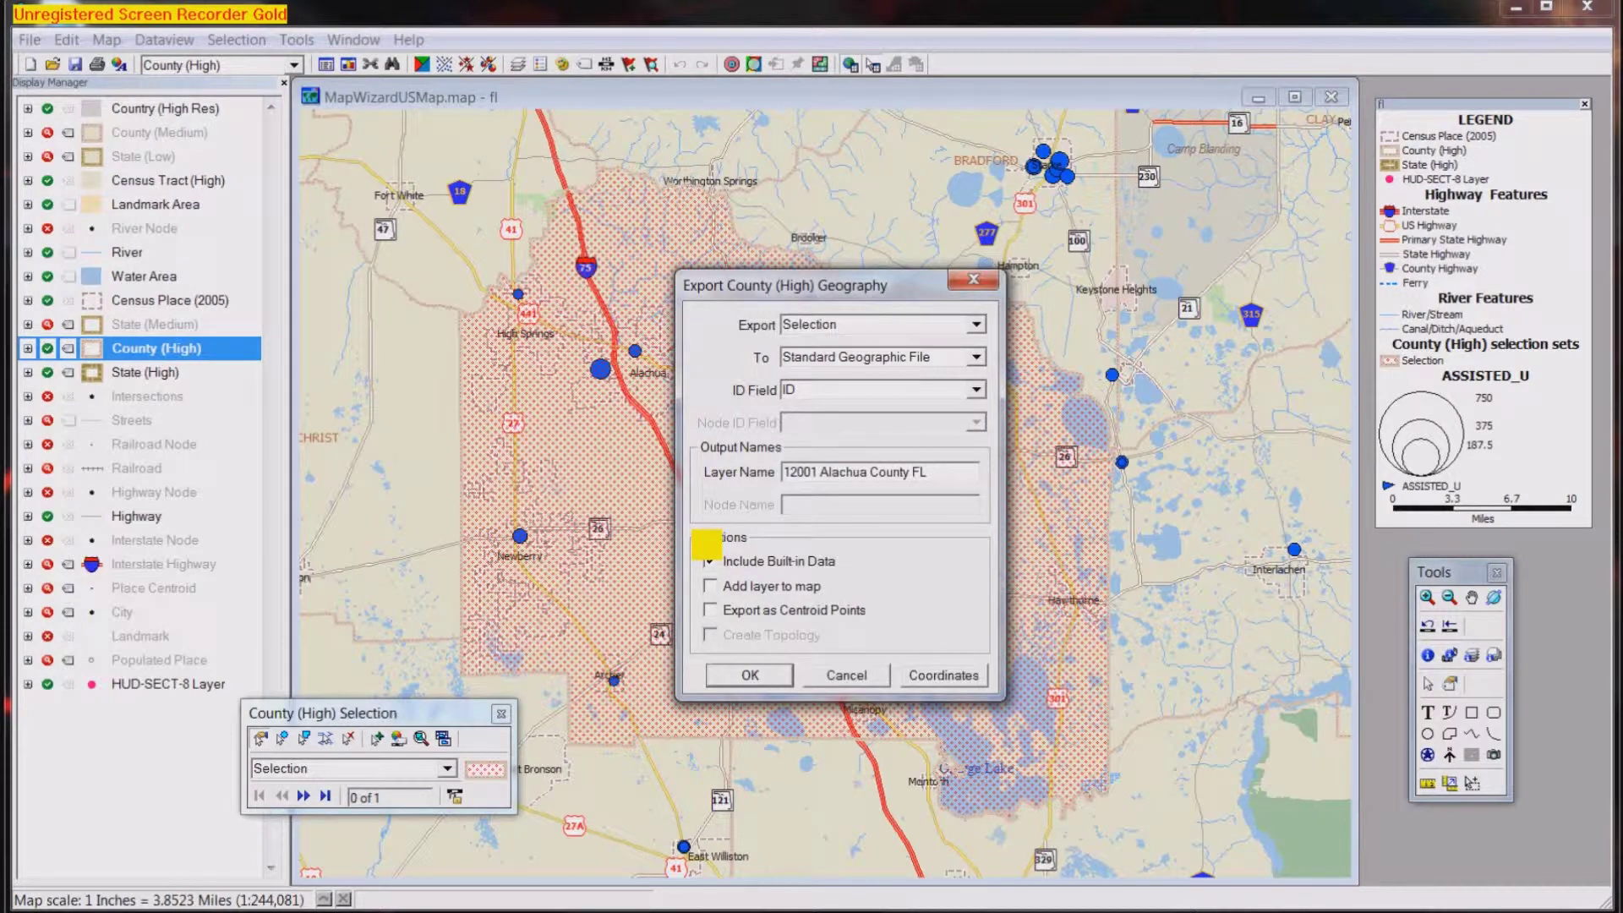
Save the exported county as 12001 Alachua County FL in the Data folder
{"action": "left_click", "coordinate": [757, 675]}
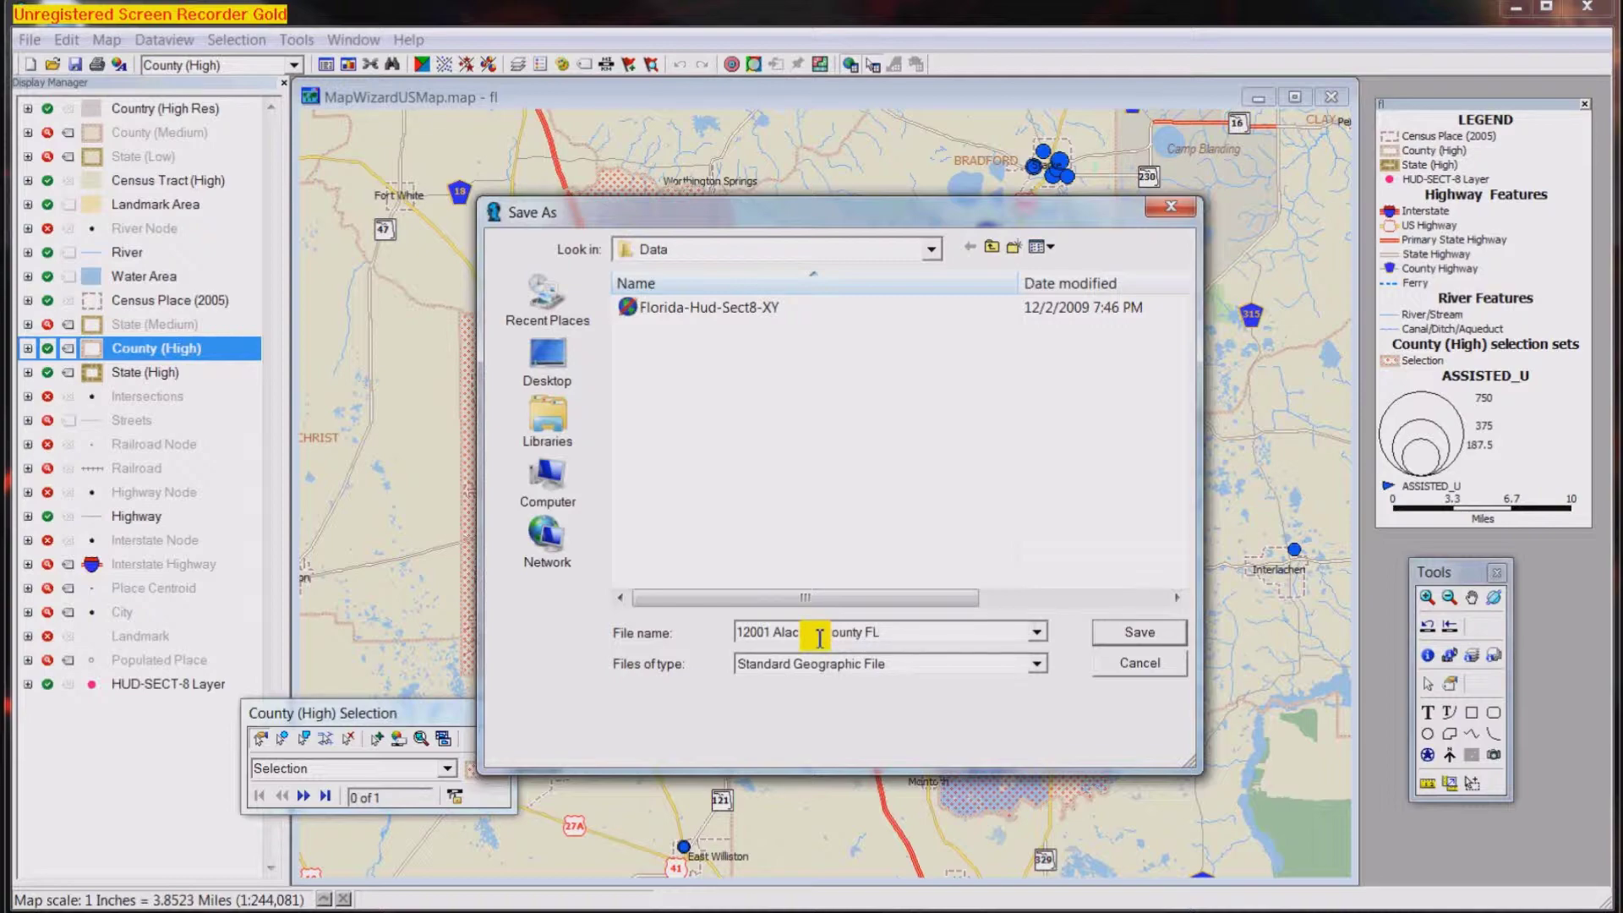
{"action": "left_click", "coordinate": [1151, 636]}
{"action": "left_click", "coordinate": [752, 674]}
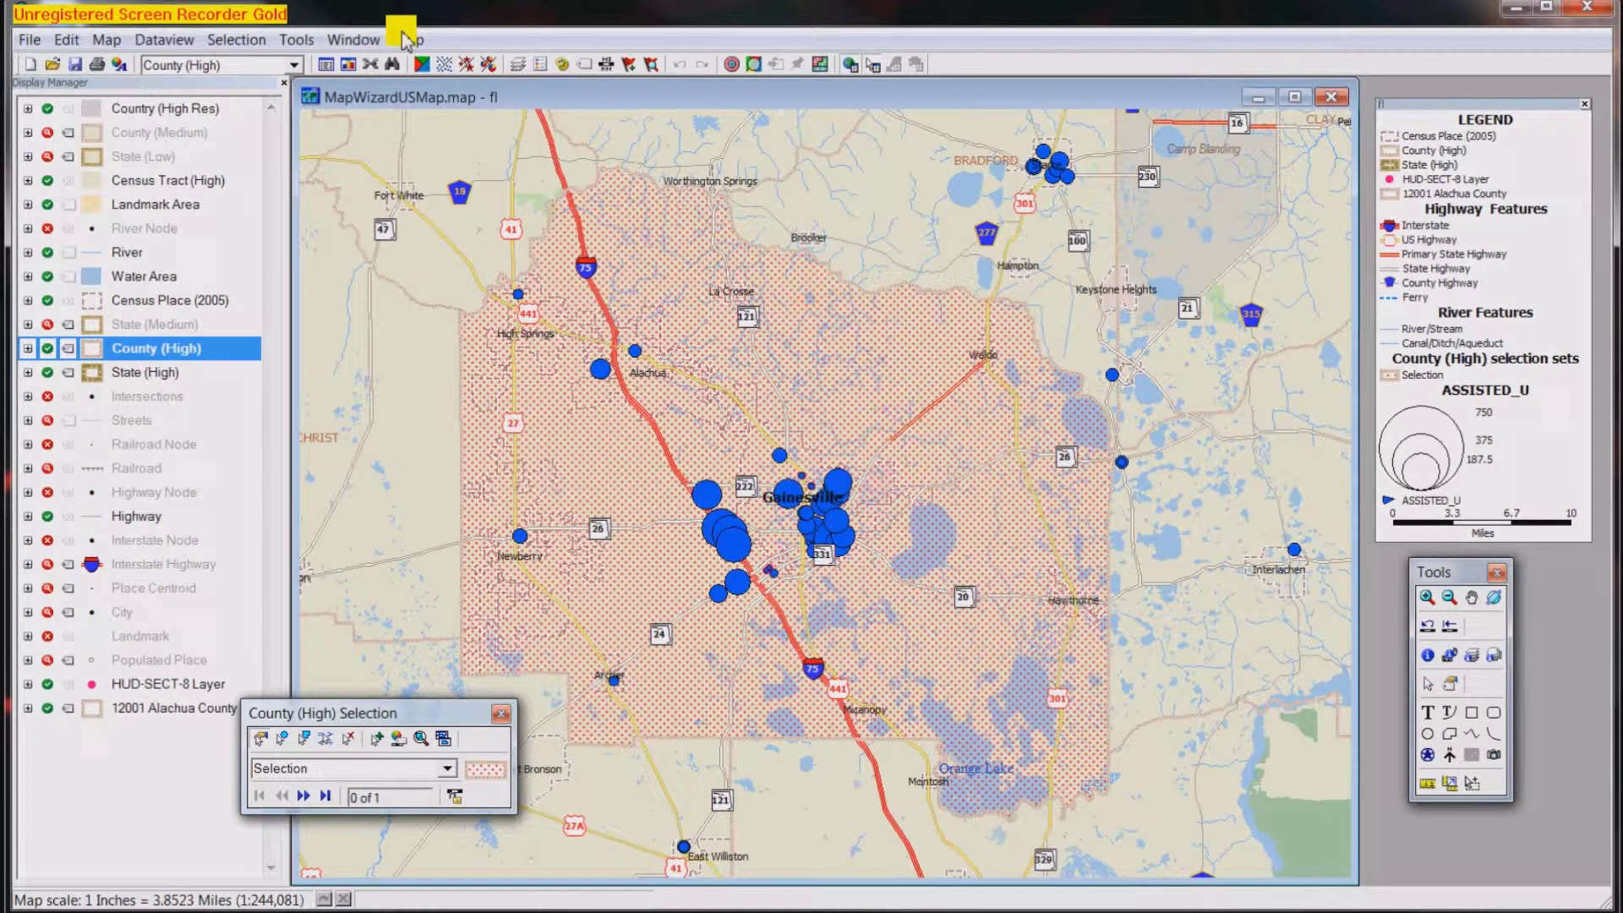
Make the 12001 Alachua County layer the working layer
{"action": "left_click", "coordinate": [173, 711]}
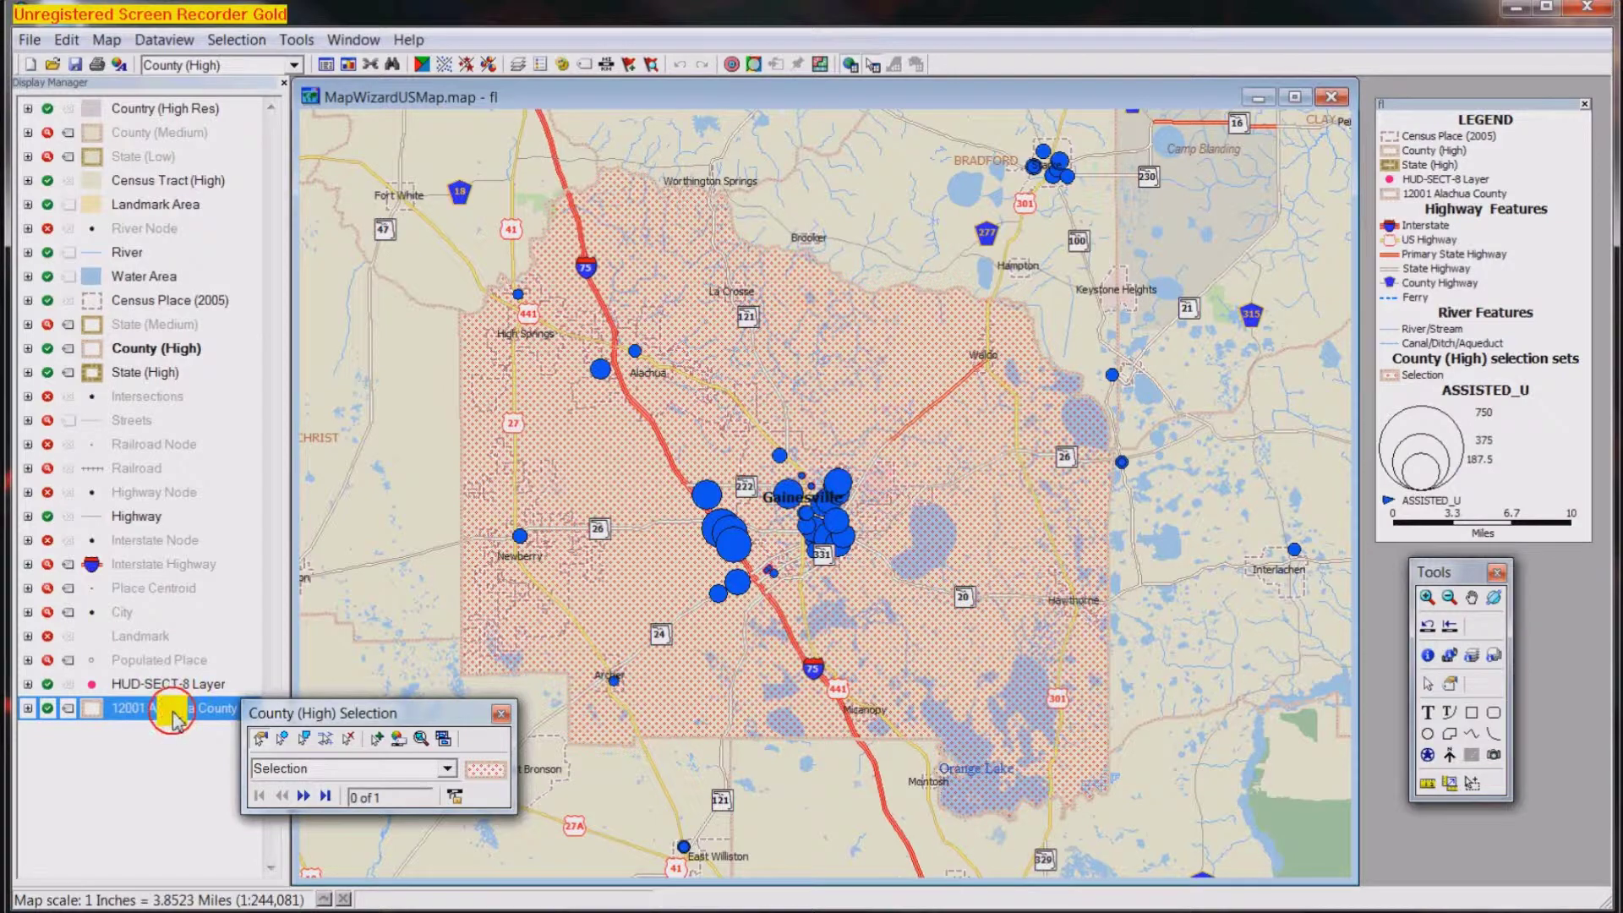
{"action": "right_click", "coordinate": [175, 717]}
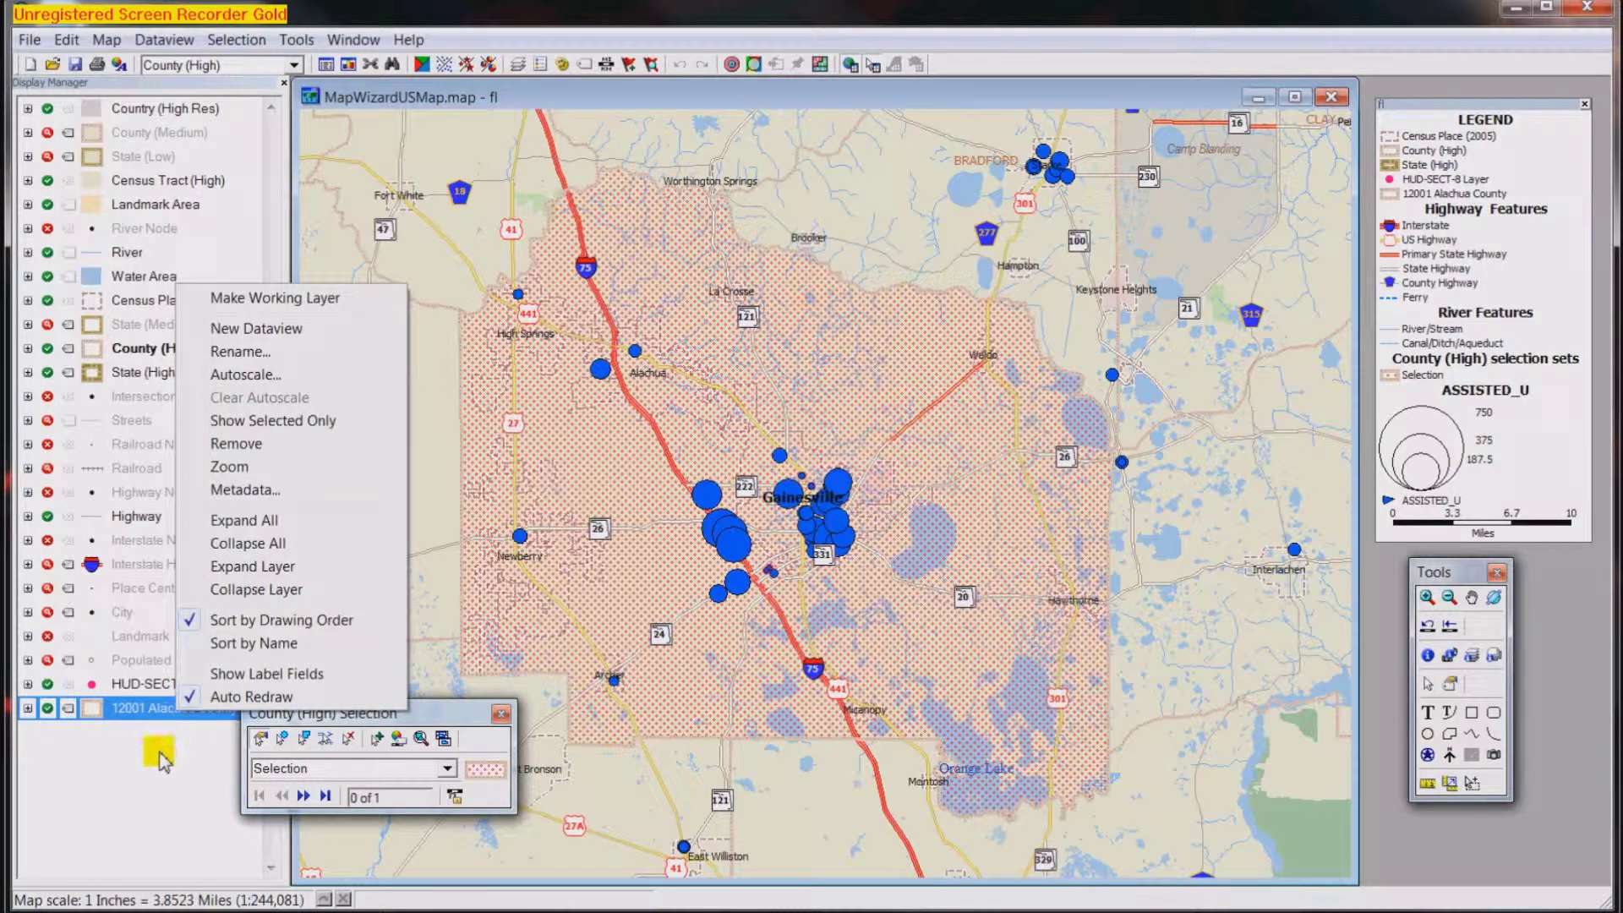
{"action": "left_click", "coordinate": [303, 303]}
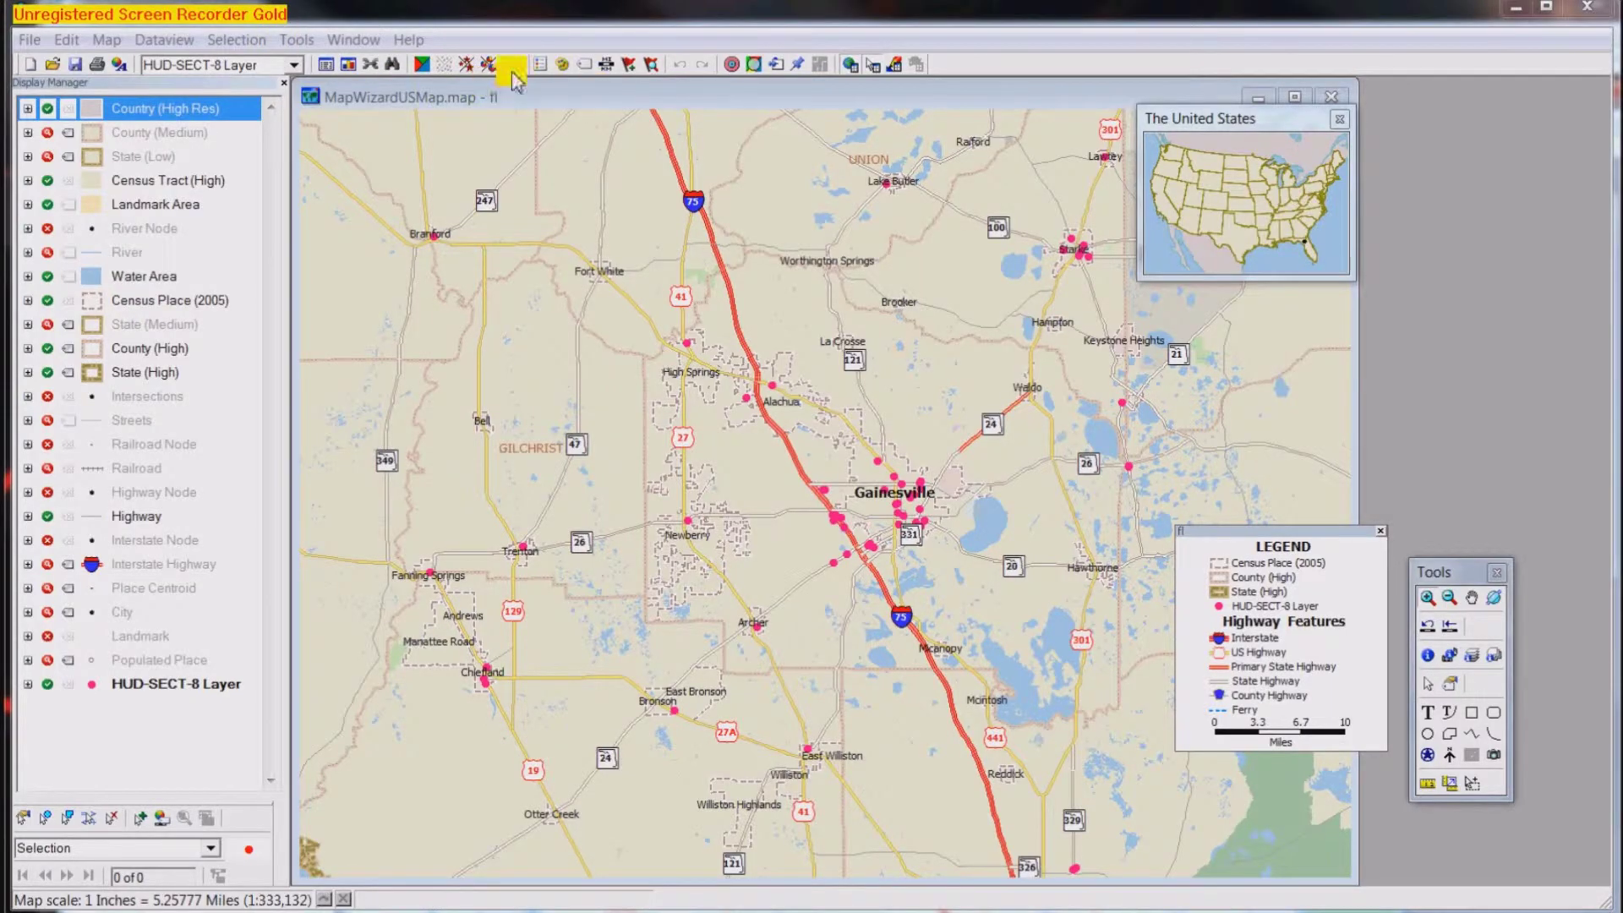
Add the geographic file 12001 Alachua County FL from the Data folder as a map layer
{"action": "left_click", "coordinate": [517, 67]}
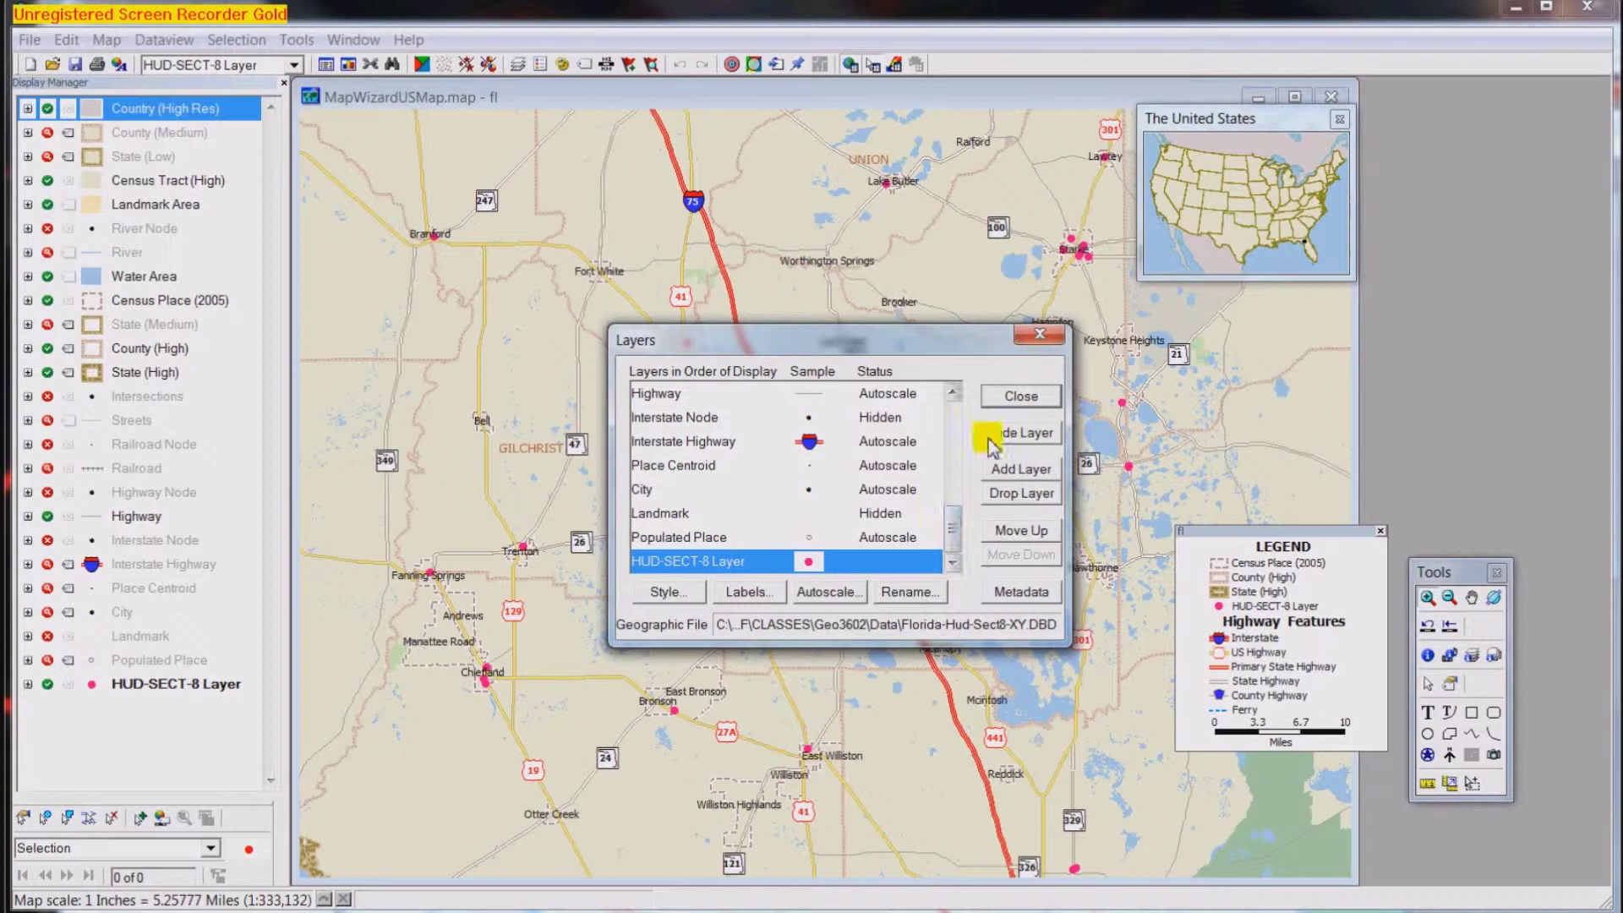
{"action": "left_click", "coordinate": [1014, 471]}
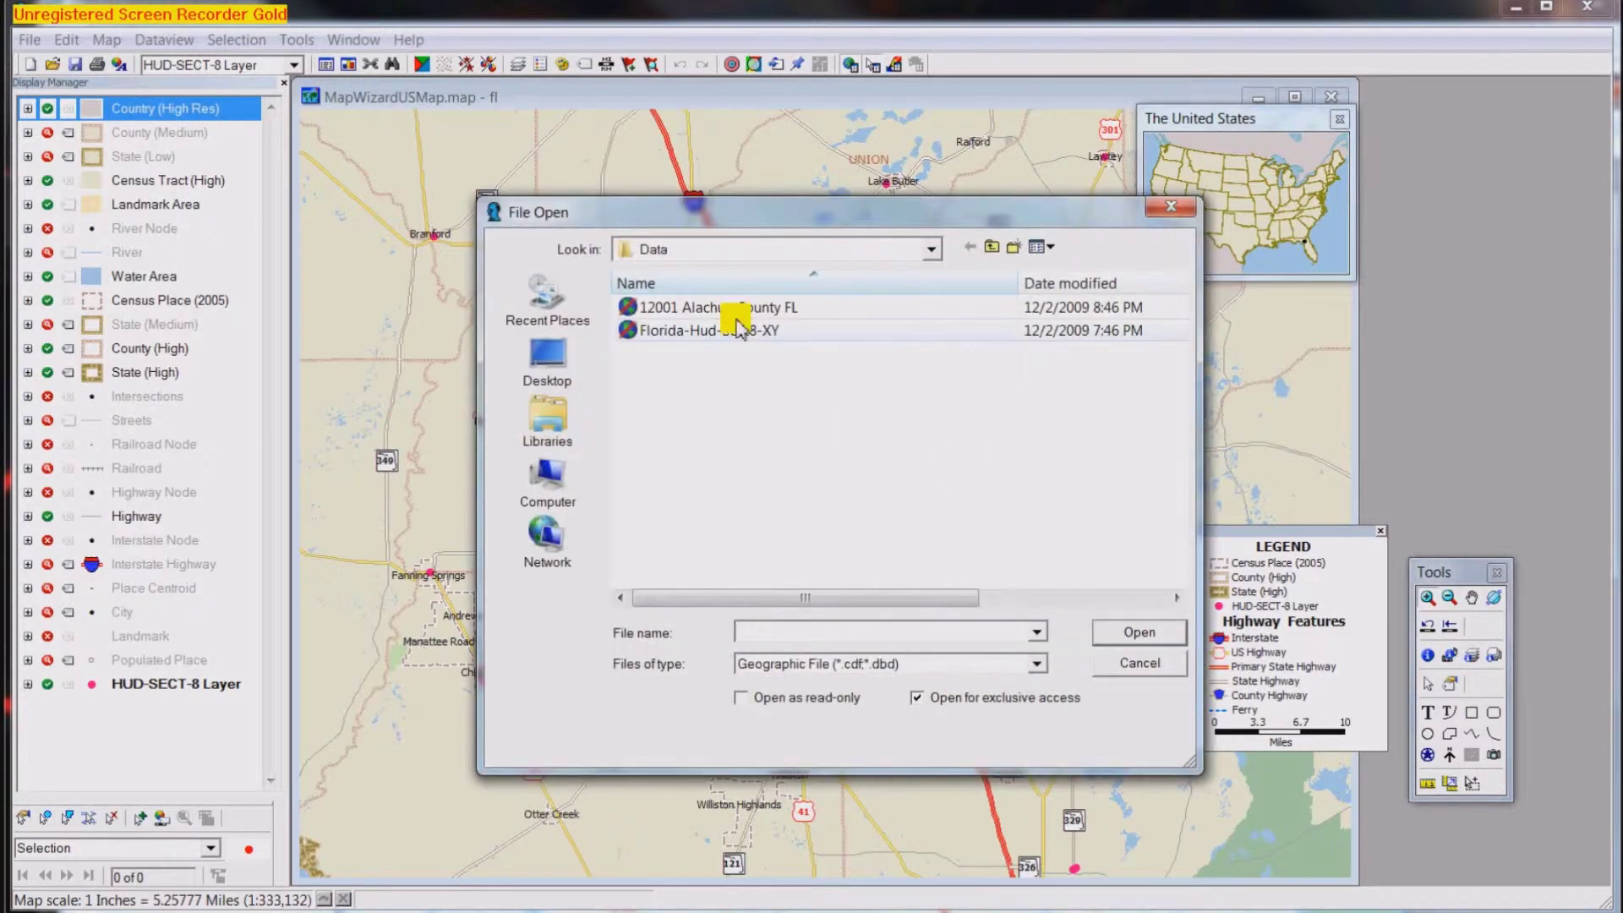
{"action": "left_click", "coordinate": [748, 310]}
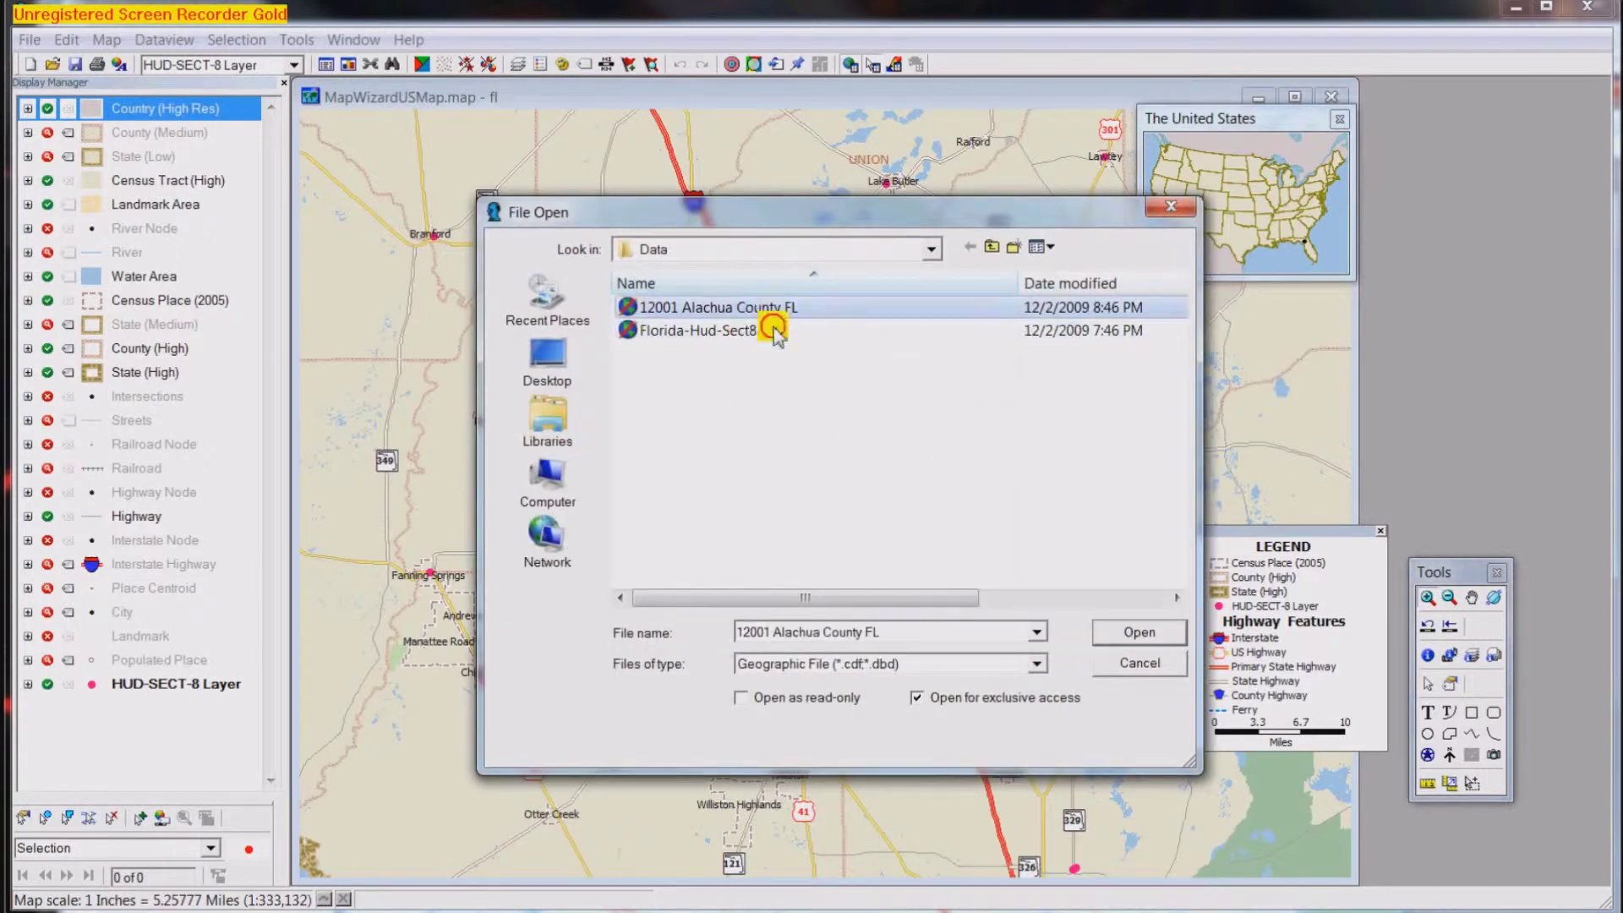
{"action": "left_click", "coordinate": [1140, 636]}
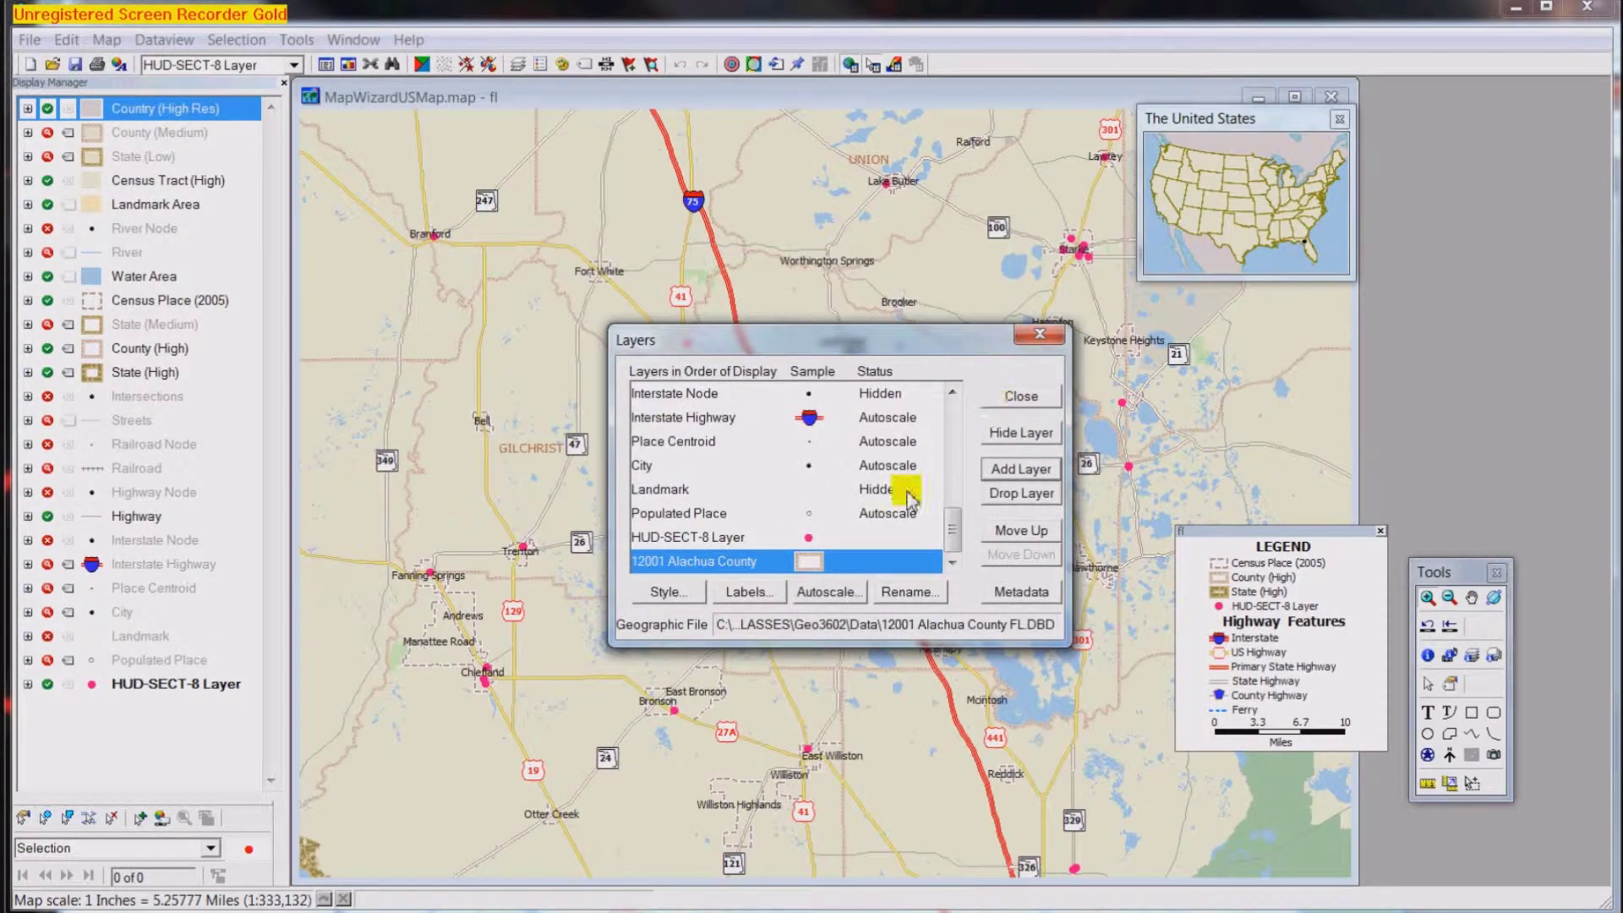
Give the 12001 Alachua County layer a brown border with width 3.5 and close the layer list
{"action": "left_click", "coordinate": [672, 592]}
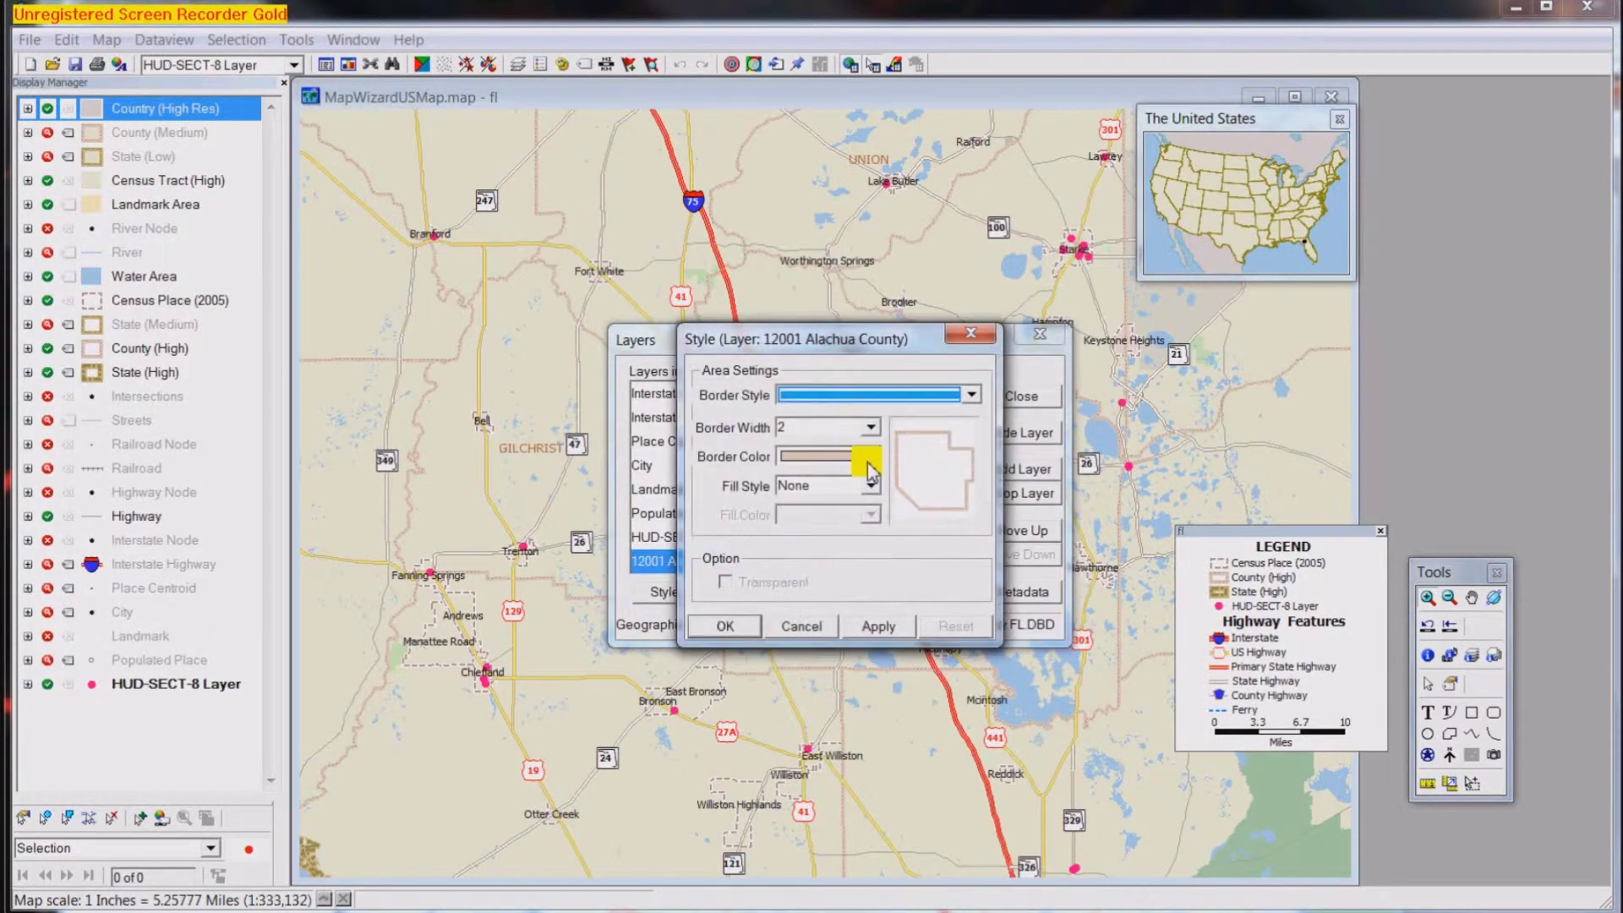
{"action": "left_click", "coordinate": [876, 458]}
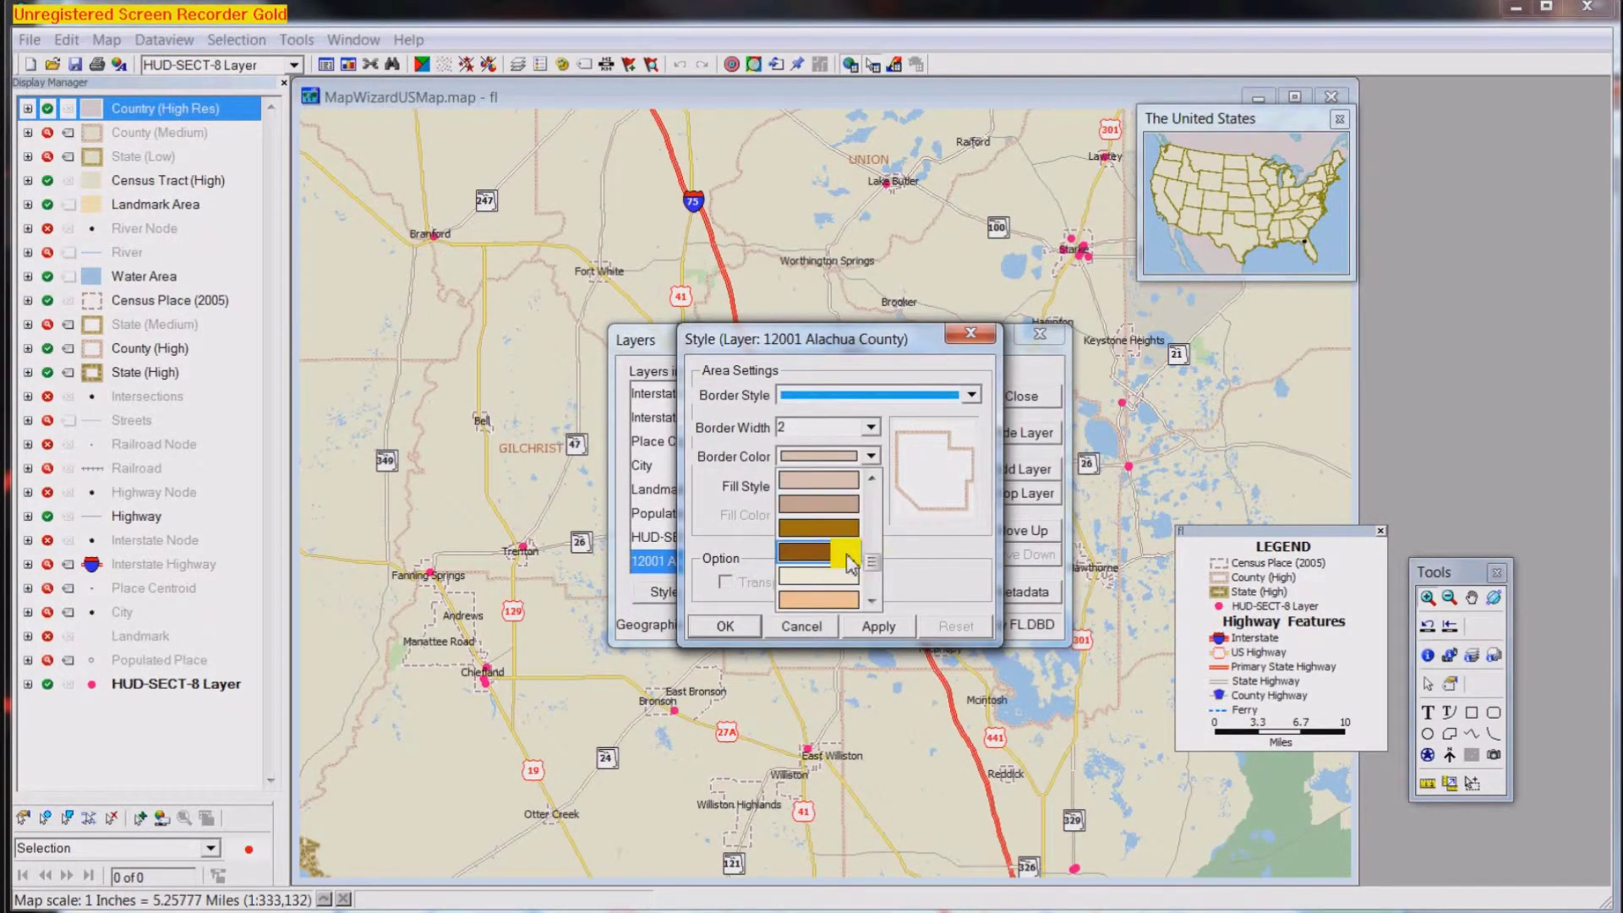
{"action": "left_click", "coordinate": [846, 554]}
{"action": "left_click", "coordinate": [870, 427]}
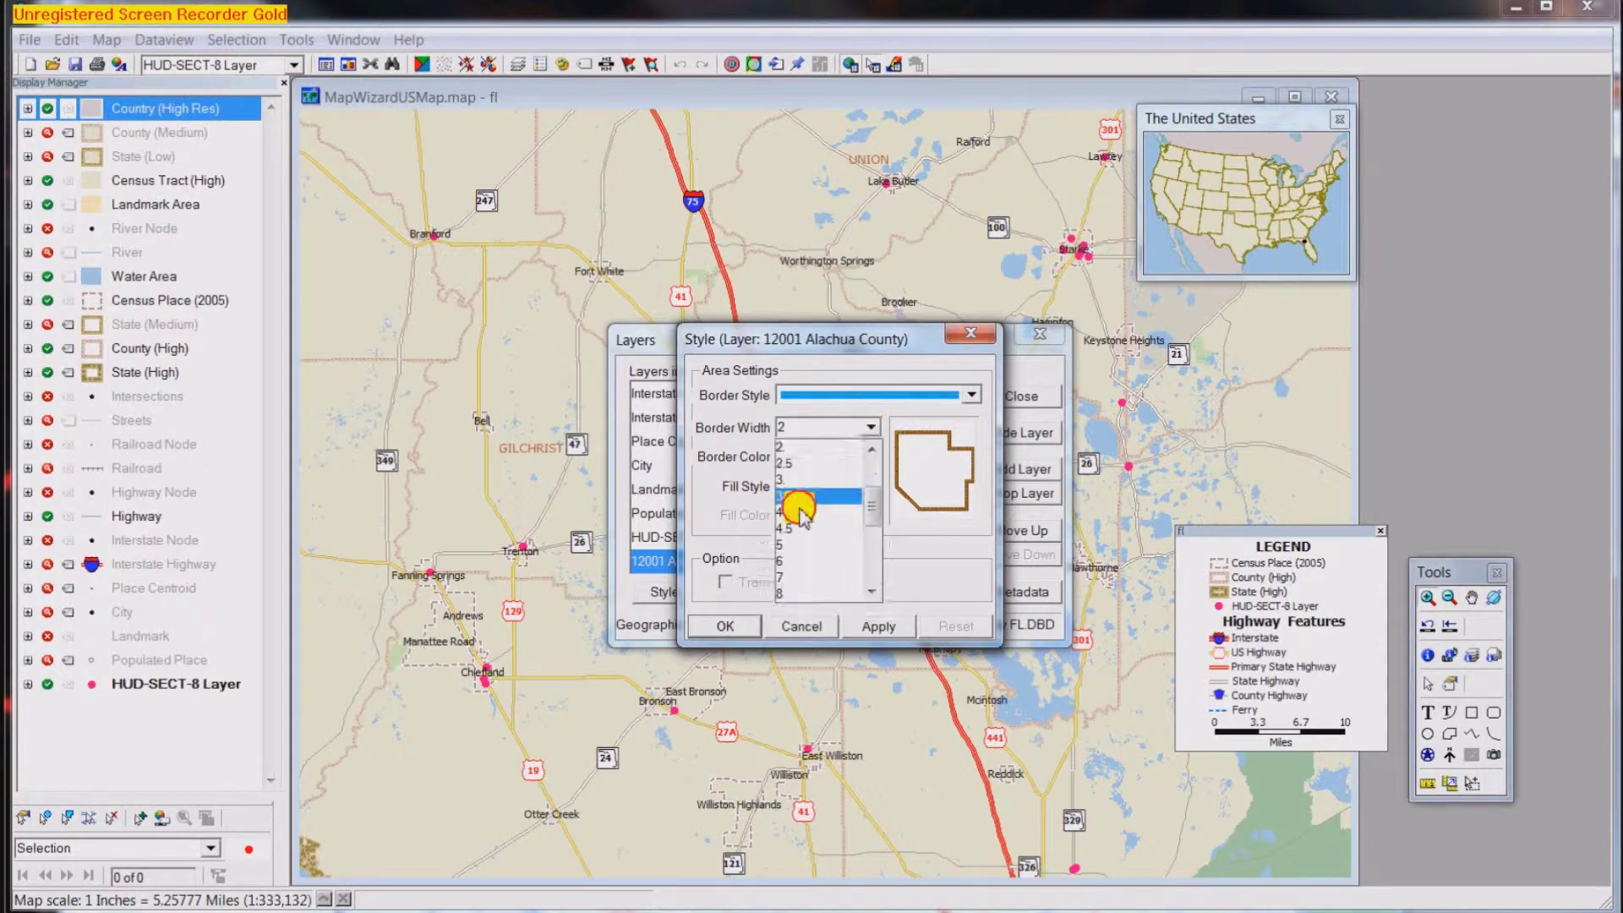
{"action": "left_click", "coordinate": [795, 499]}
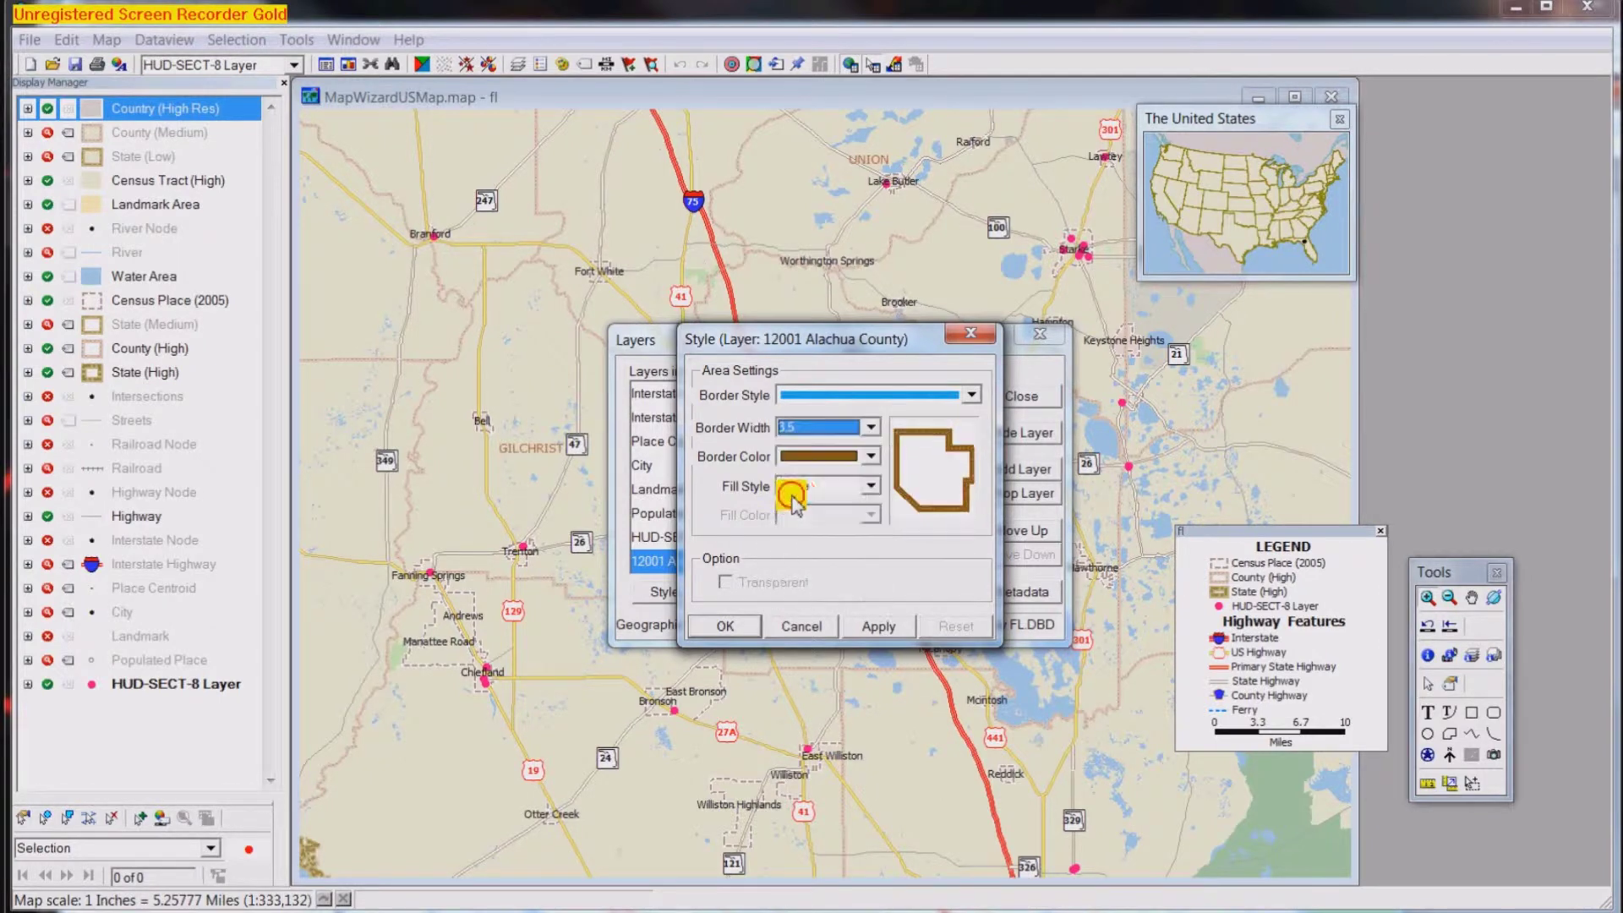
{"action": "left_click", "coordinate": [728, 625]}
{"action": "left_click", "coordinate": [1021, 395]}
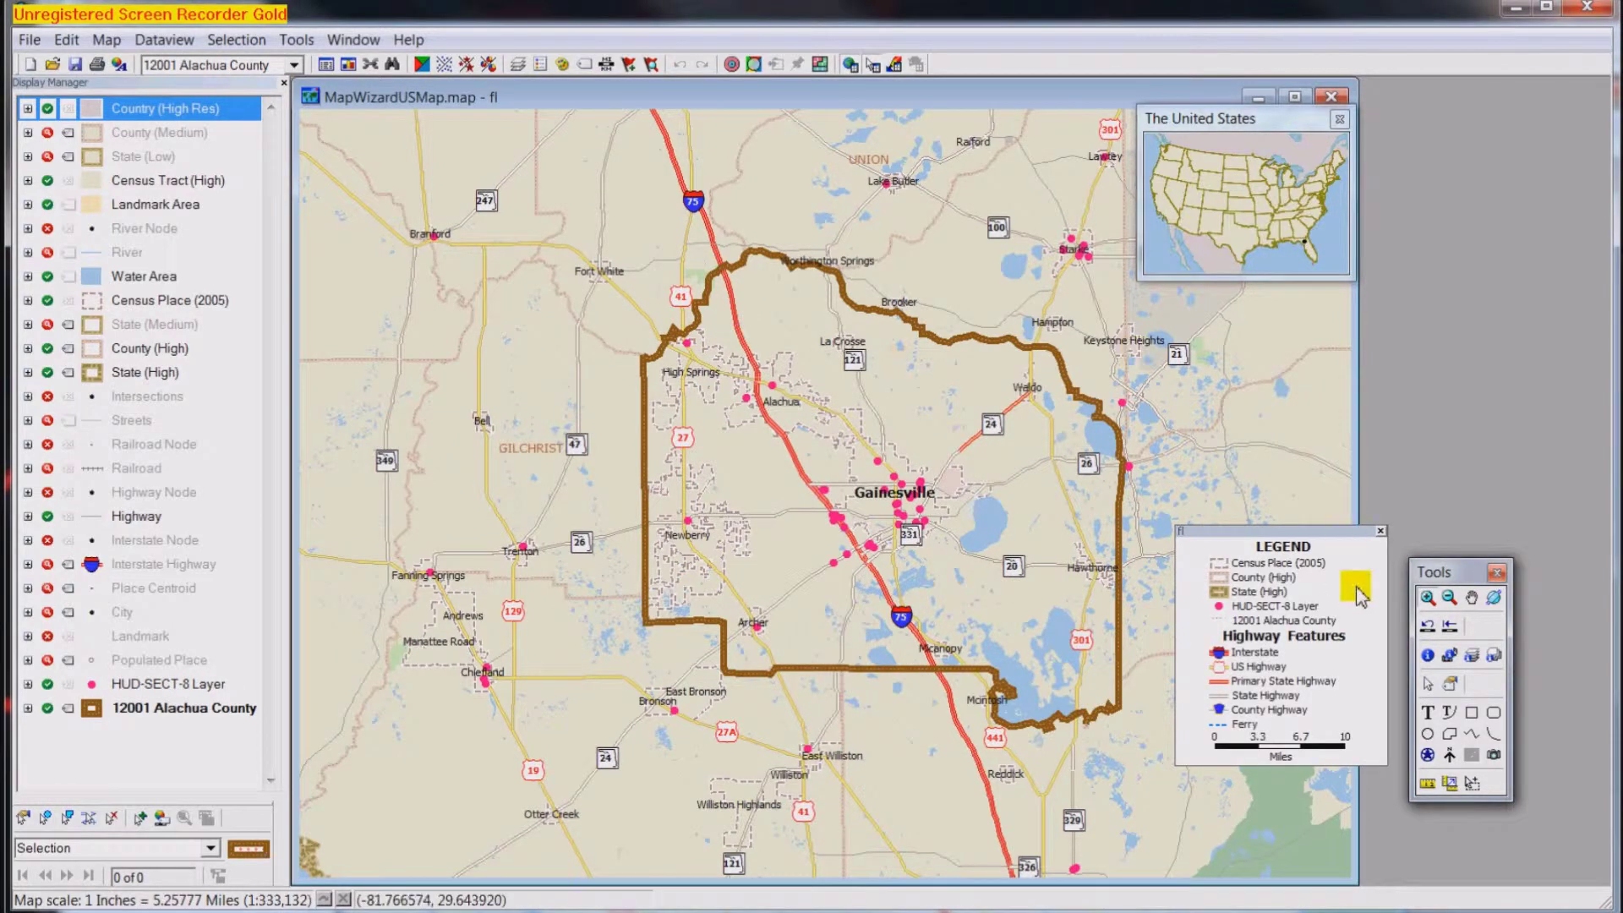
Make HUD-SECT-8 Layer the working layer and open its dataview over the map
{"action": "left_click", "coordinate": [1429, 598]}
{"action": "left_click_drag", "start_coordinate": [578, 216], "coordinate": [1192, 776]}
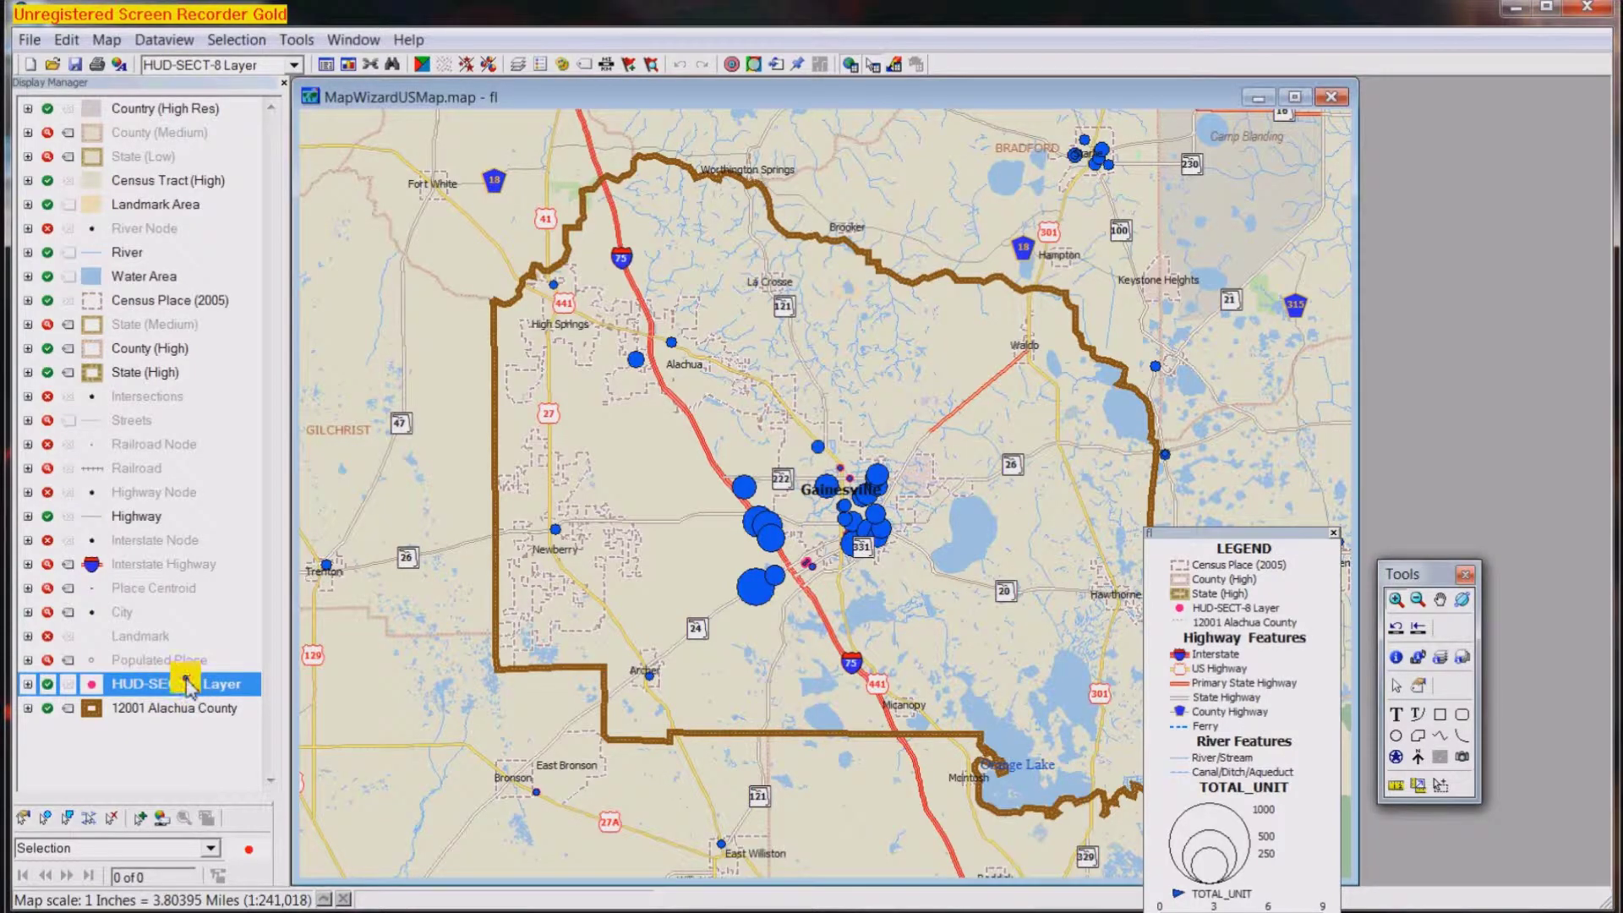
{"action": "right_click", "coordinate": [186, 685]}
{"action": "left_click", "coordinate": [301, 266]}
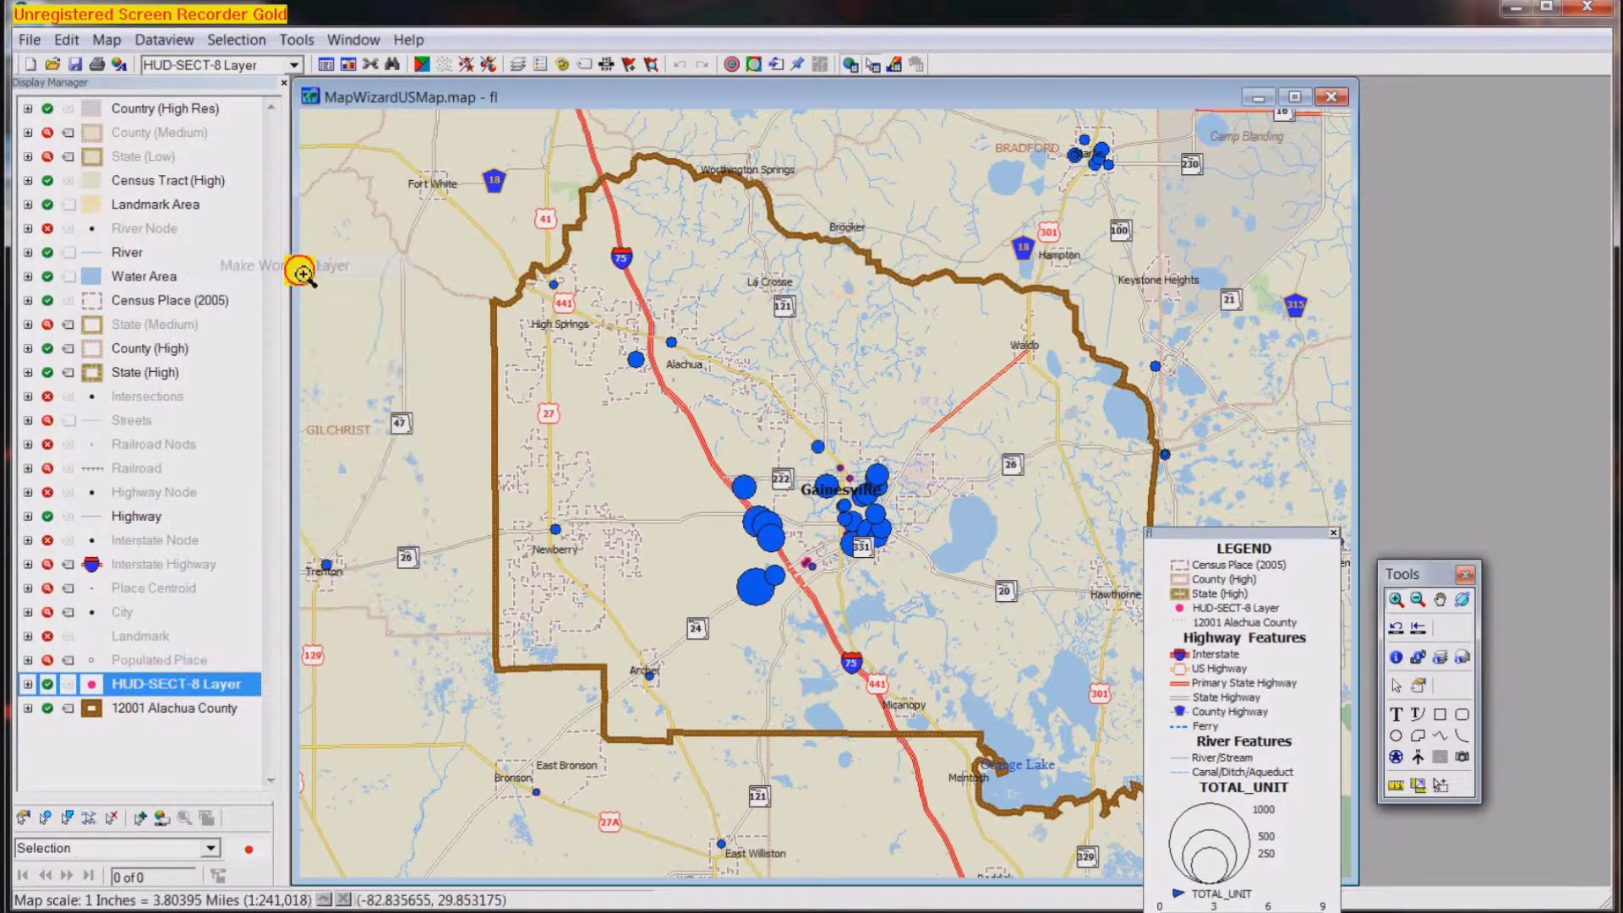
{"action": "left_click", "coordinate": [326, 66]}
{"action": "left_click_drag", "start_coordinate": [372, 97], "coordinate": [440, 189]}
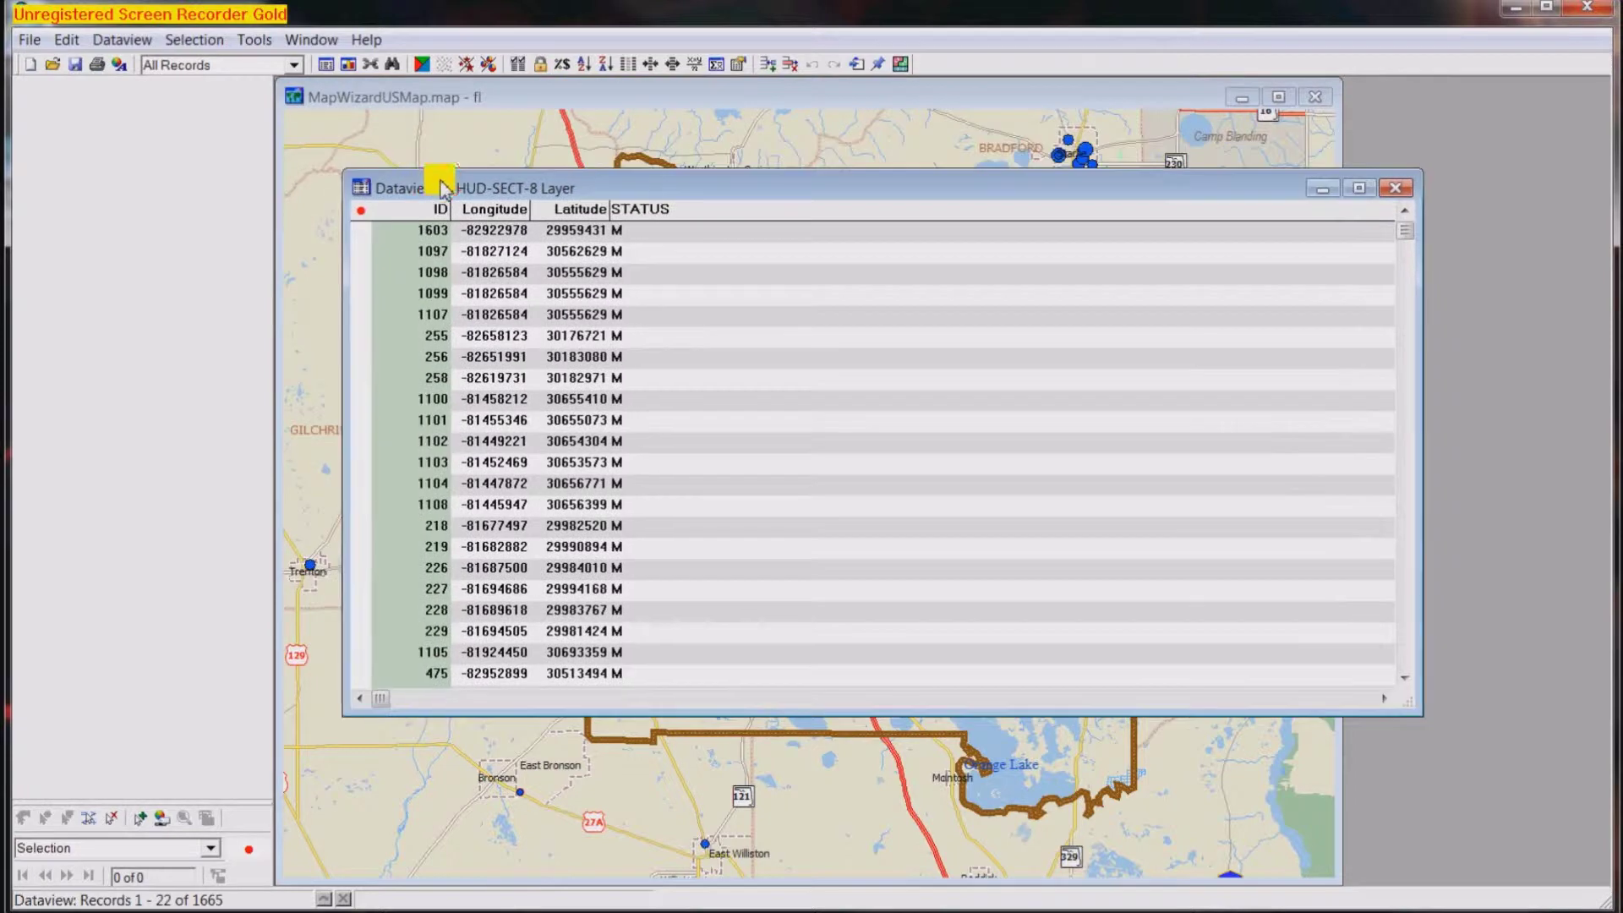
Modify the HUD-SECT-8 table structure, setting the CITY, STATE and COUNTY field widths to 25
{"action": "left_click", "coordinate": [199, 38]}
{"action": "left_click", "coordinate": [140, 43]}
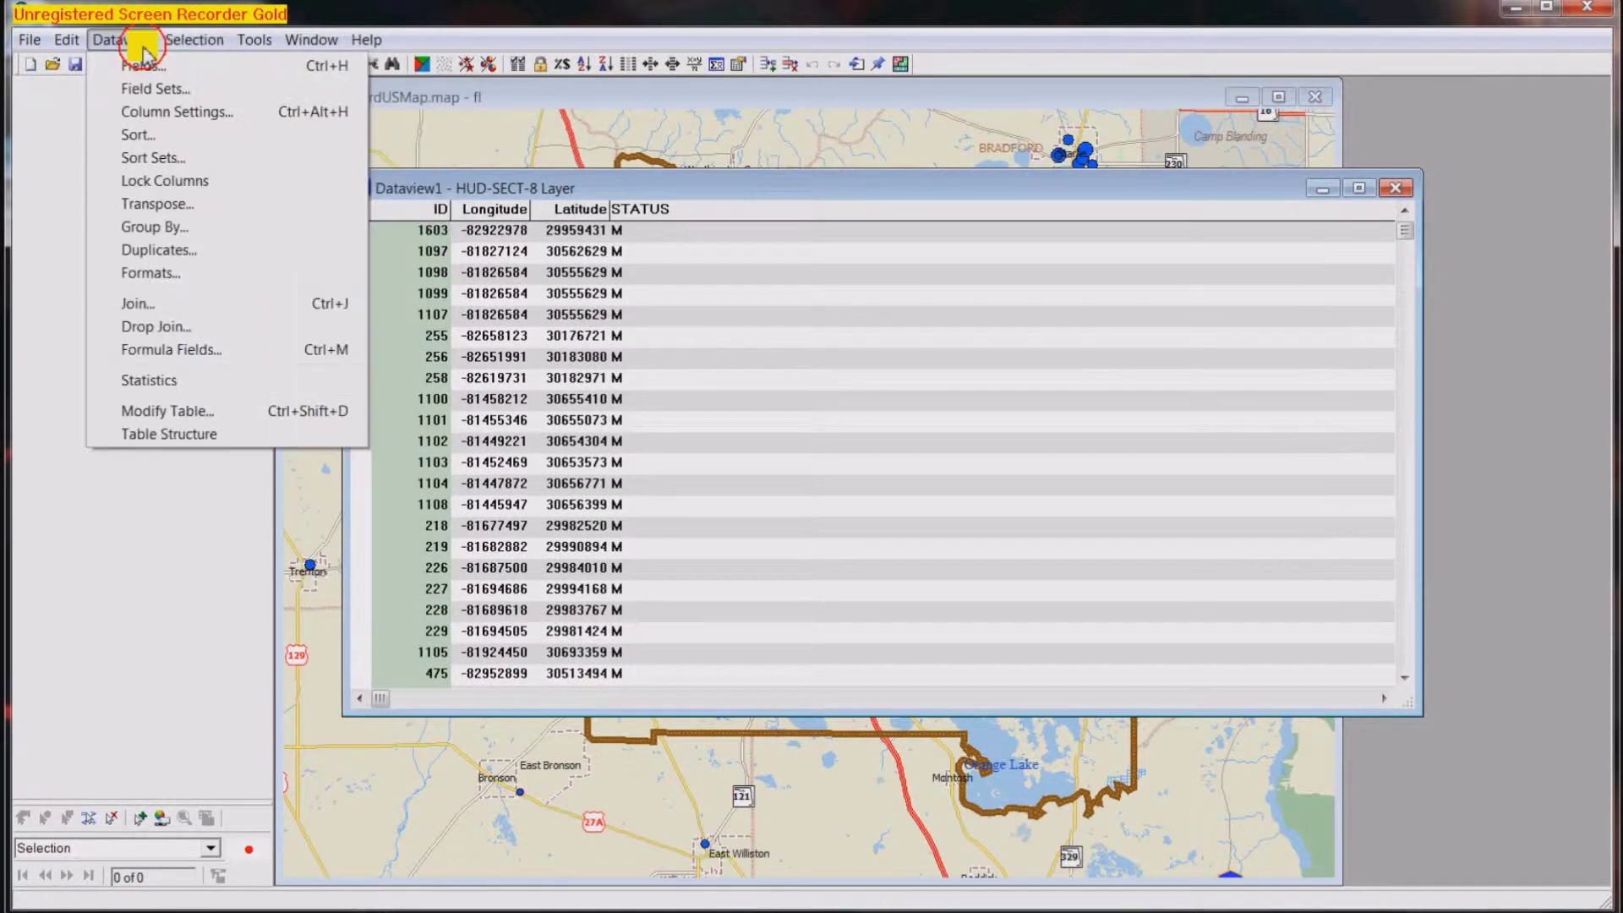
{"action": "left_click", "coordinate": [167, 411]}
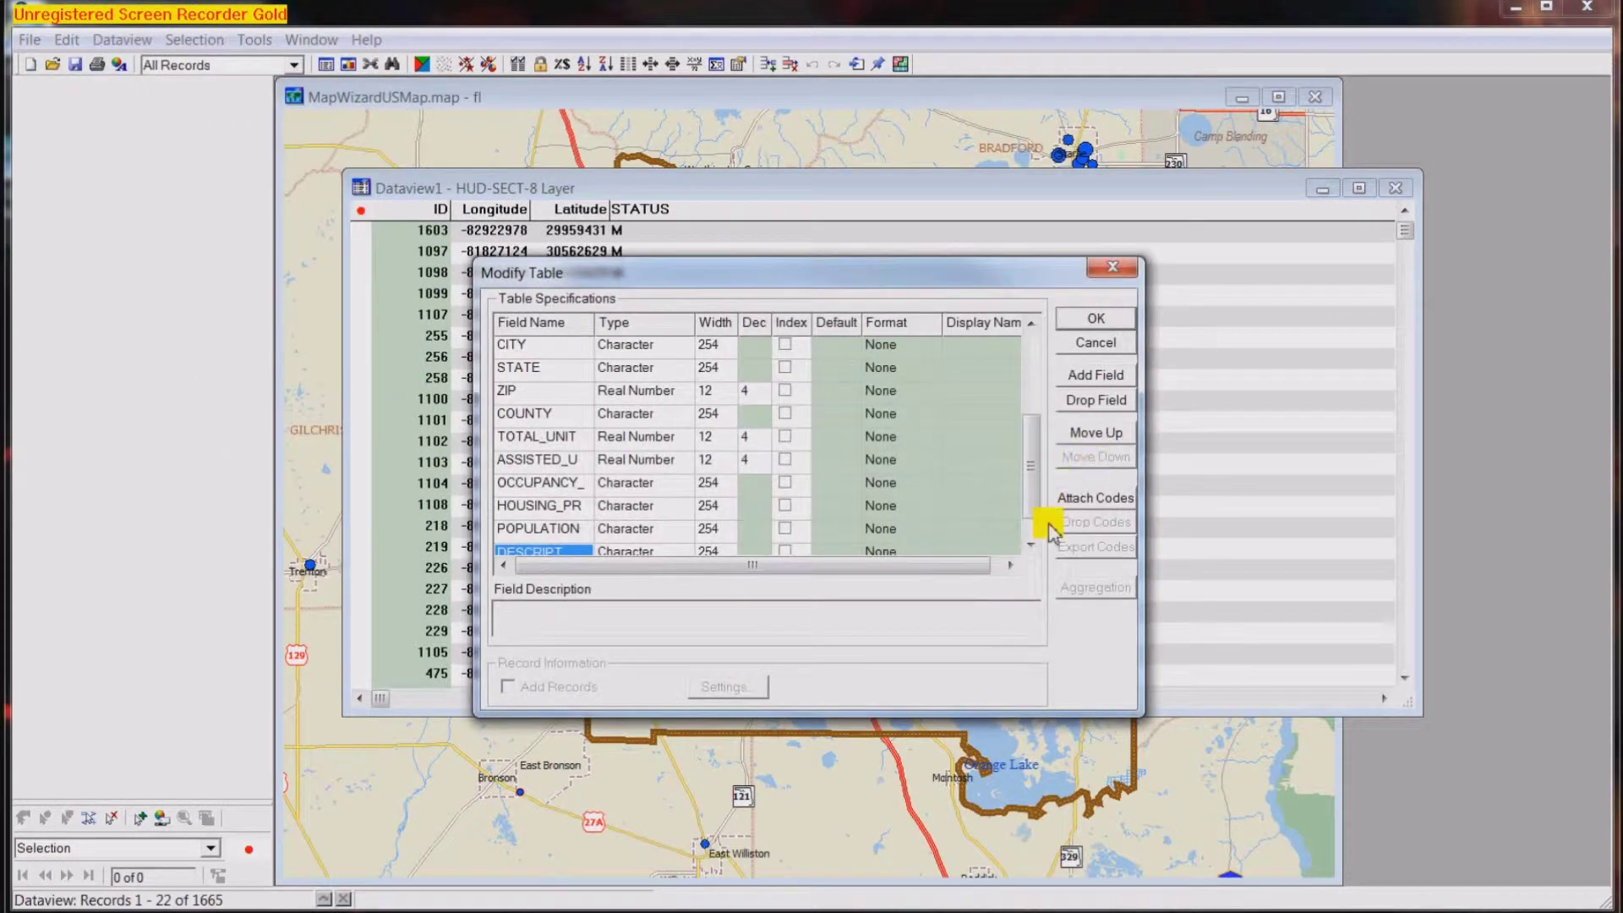
{"action": "left_click", "coordinate": [718, 347]}
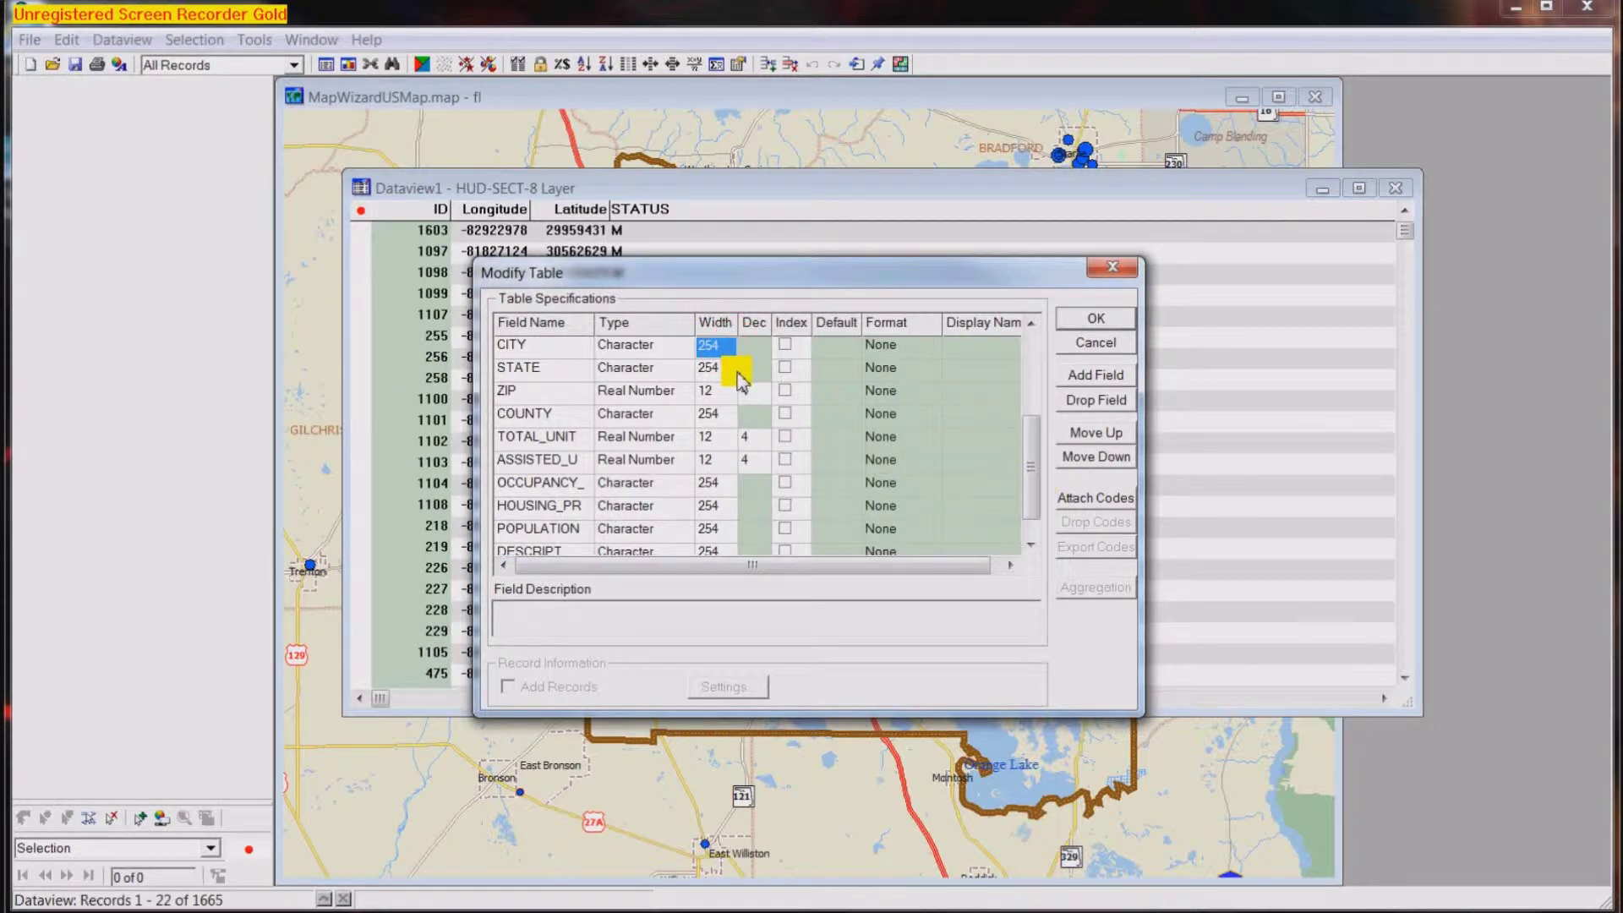
{"action": "type", "text": "25"}
{"action": "left_click", "coordinate": [714, 373]}
{"action": "type", "text": "25"}
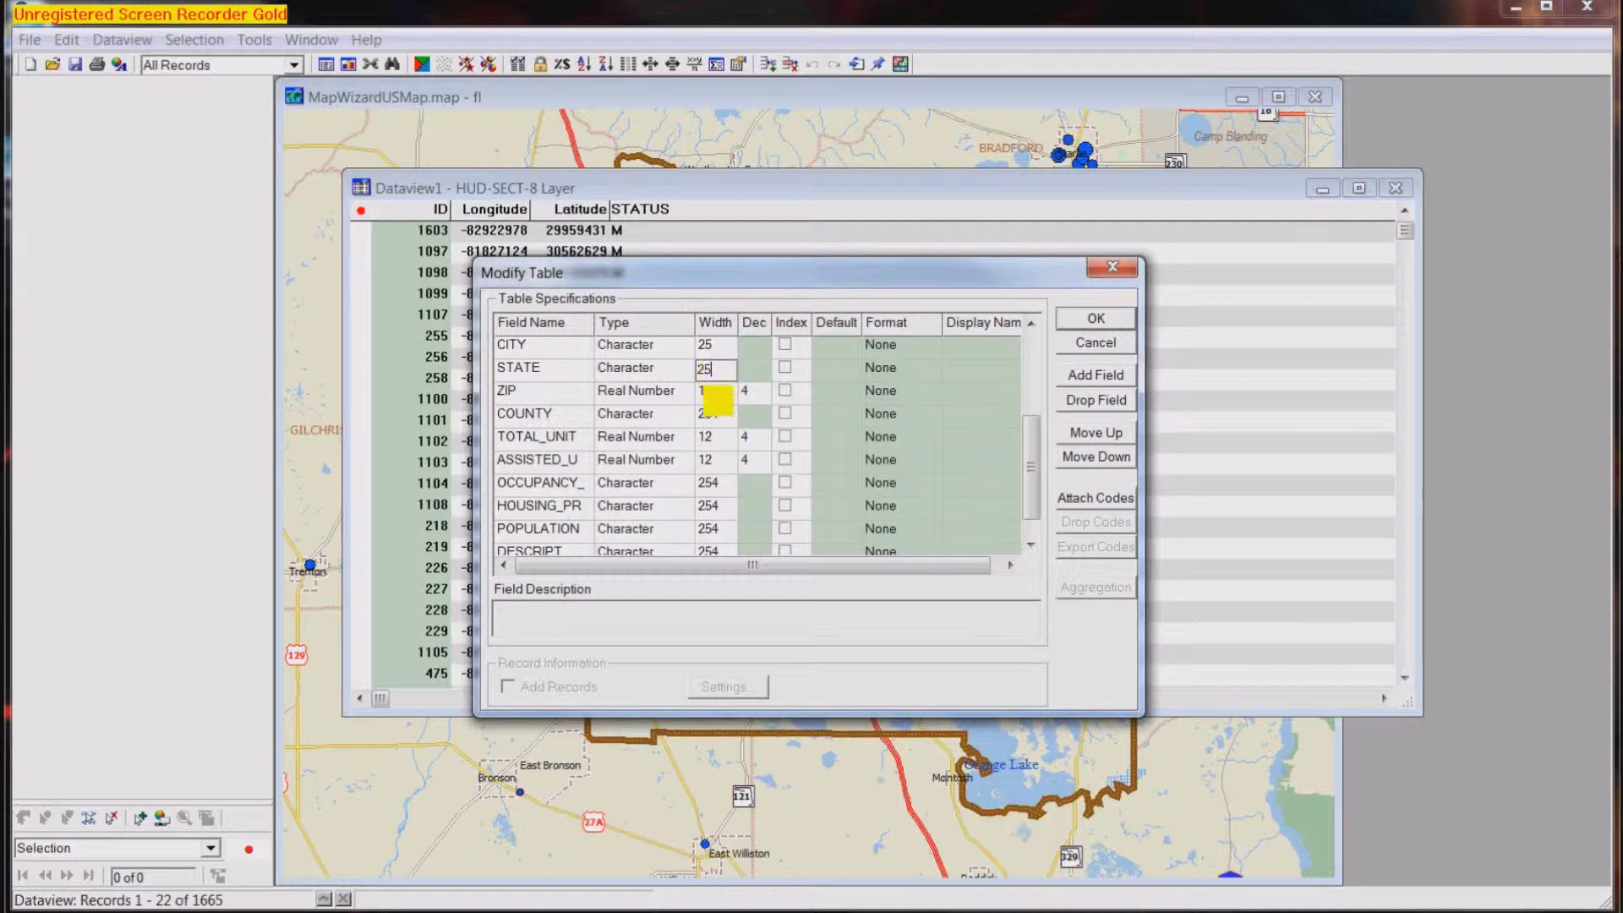
{"action": "left_click", "coordinate": [715, 414]}
{"action": "type", "text": "25"}
Set the width of the OCCUPANCY_, HOUSING_PR, POPULATION and DESCRIPT fields to 25
{"action": "left_click", "coordinate": [710, 483]}
{"action": "type", "text": "2"}
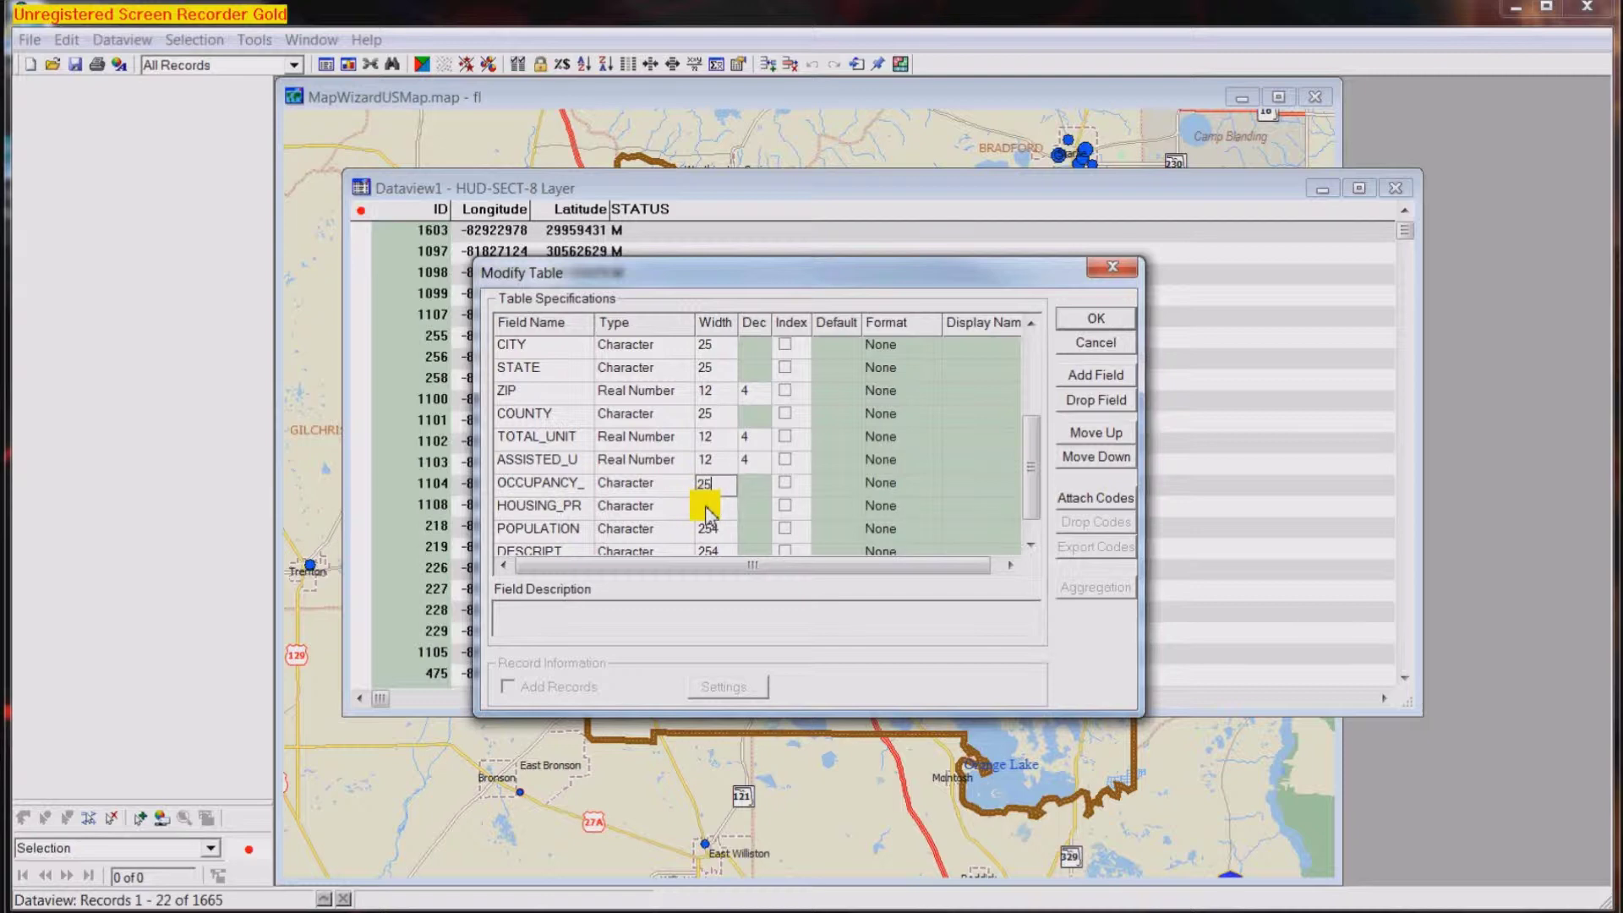
{"action": "left_click", "coordinate": [708, 505]}
{"action": "type", "text": "25"}
{"action": "left_click", "coordinate": [722, 530]}
{"action": "type", "text": "2"}
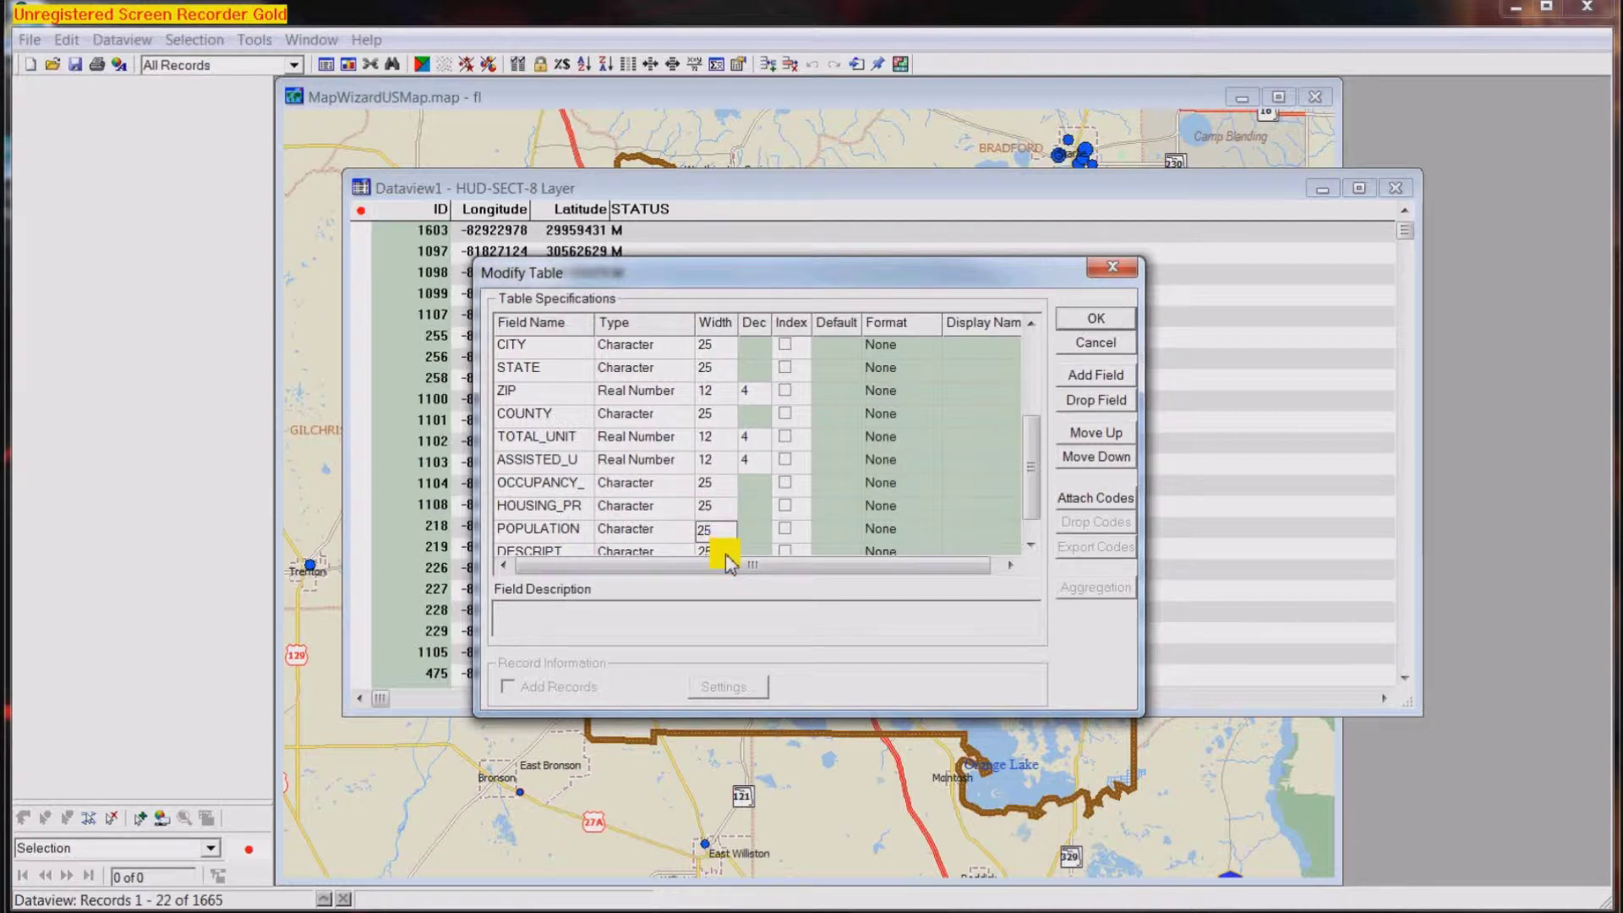
{"action": "left_click", "coordinate": [720, 551]}
{"action": "type", "text": "25"}
Set the width of the SIDE, DEVELOPMEN and STREET fields to 25 and save the modified table structure
{"action": "left_click_drag", "start_coordinate": [1026, 499], "coordinate": [1012, 394]}
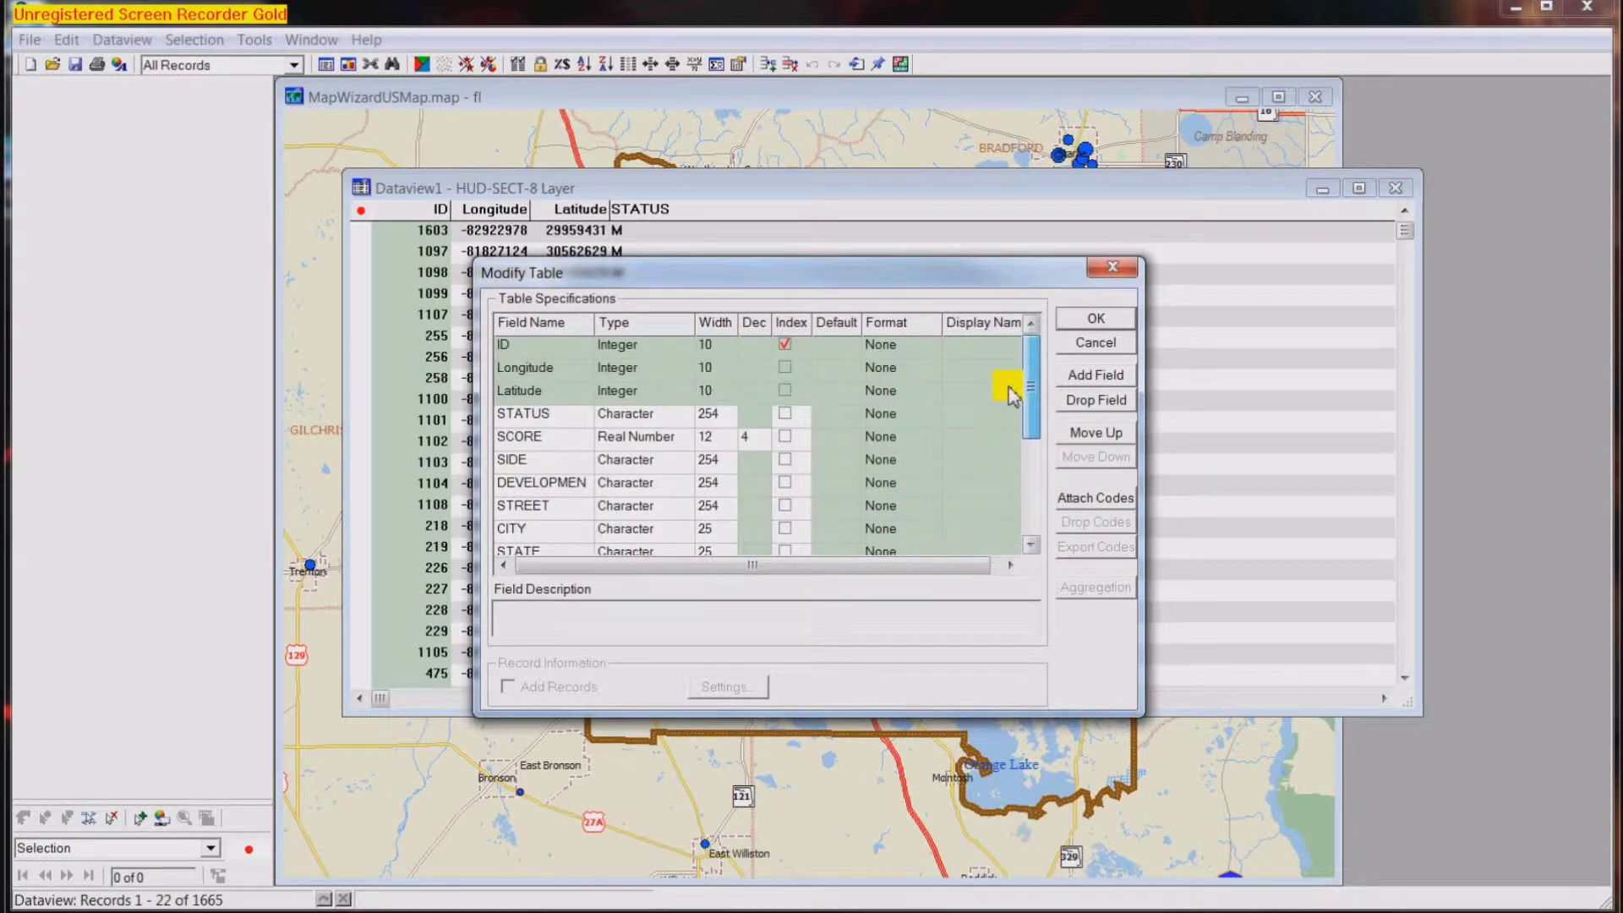
{"action": "left_click", "coordinate": [711, 461]}
{"action": "type", "text": "25"}
{"action": "left_click", "coordinate": [723, 484]}
{"action": "type", "text": "2"}
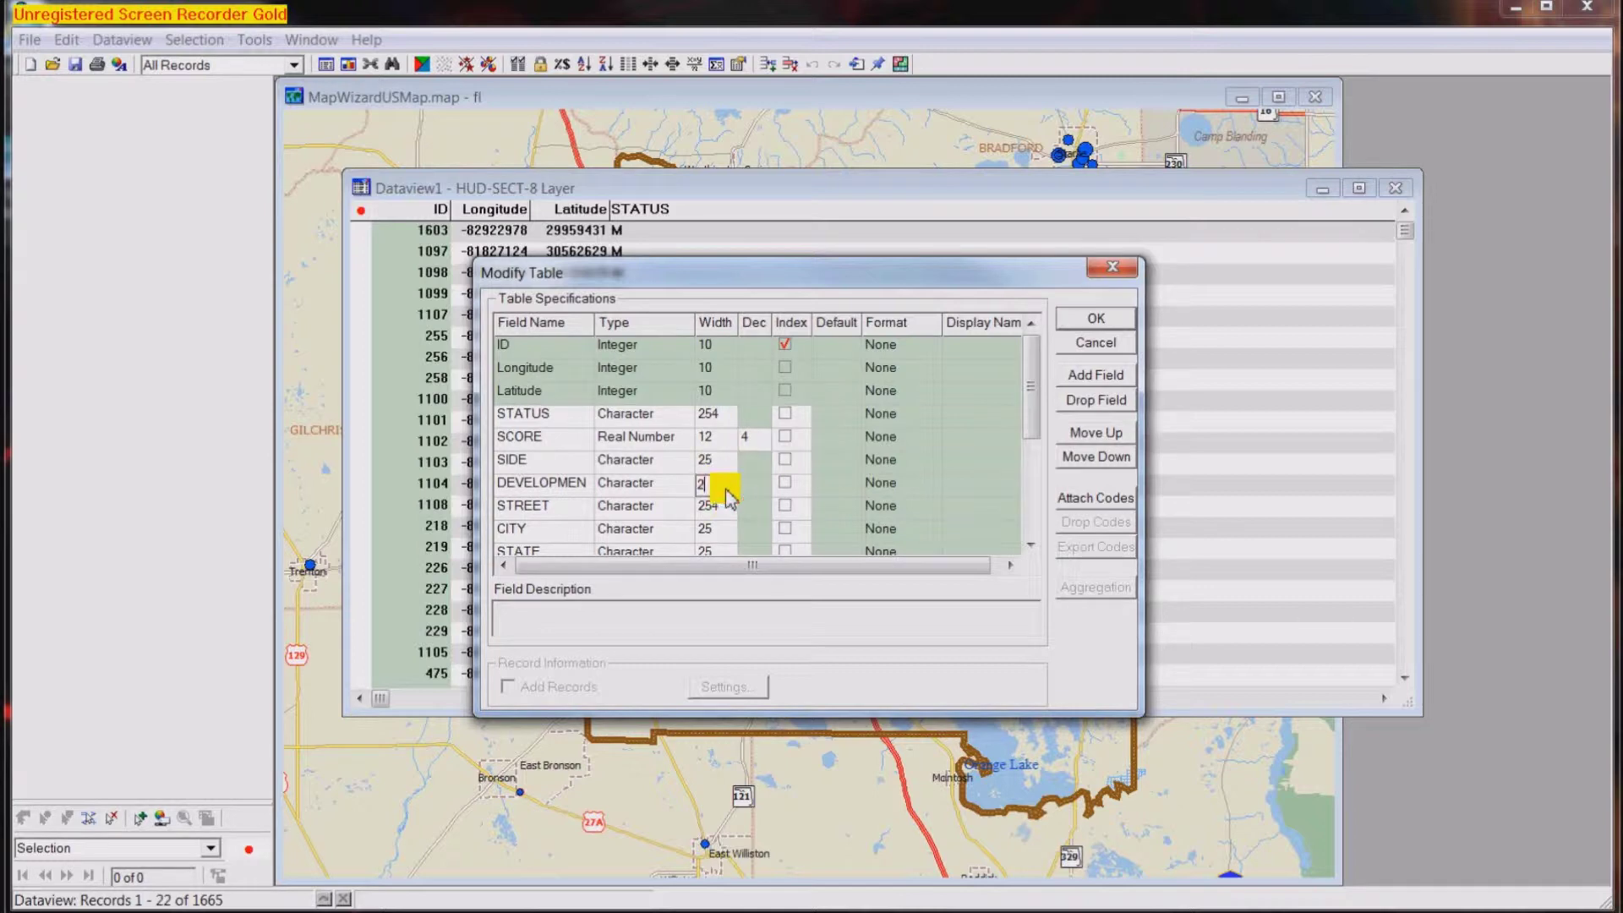
{"action": "left_click", "coordinate": [723, 511]}
{"action": "type", "text": "2"}
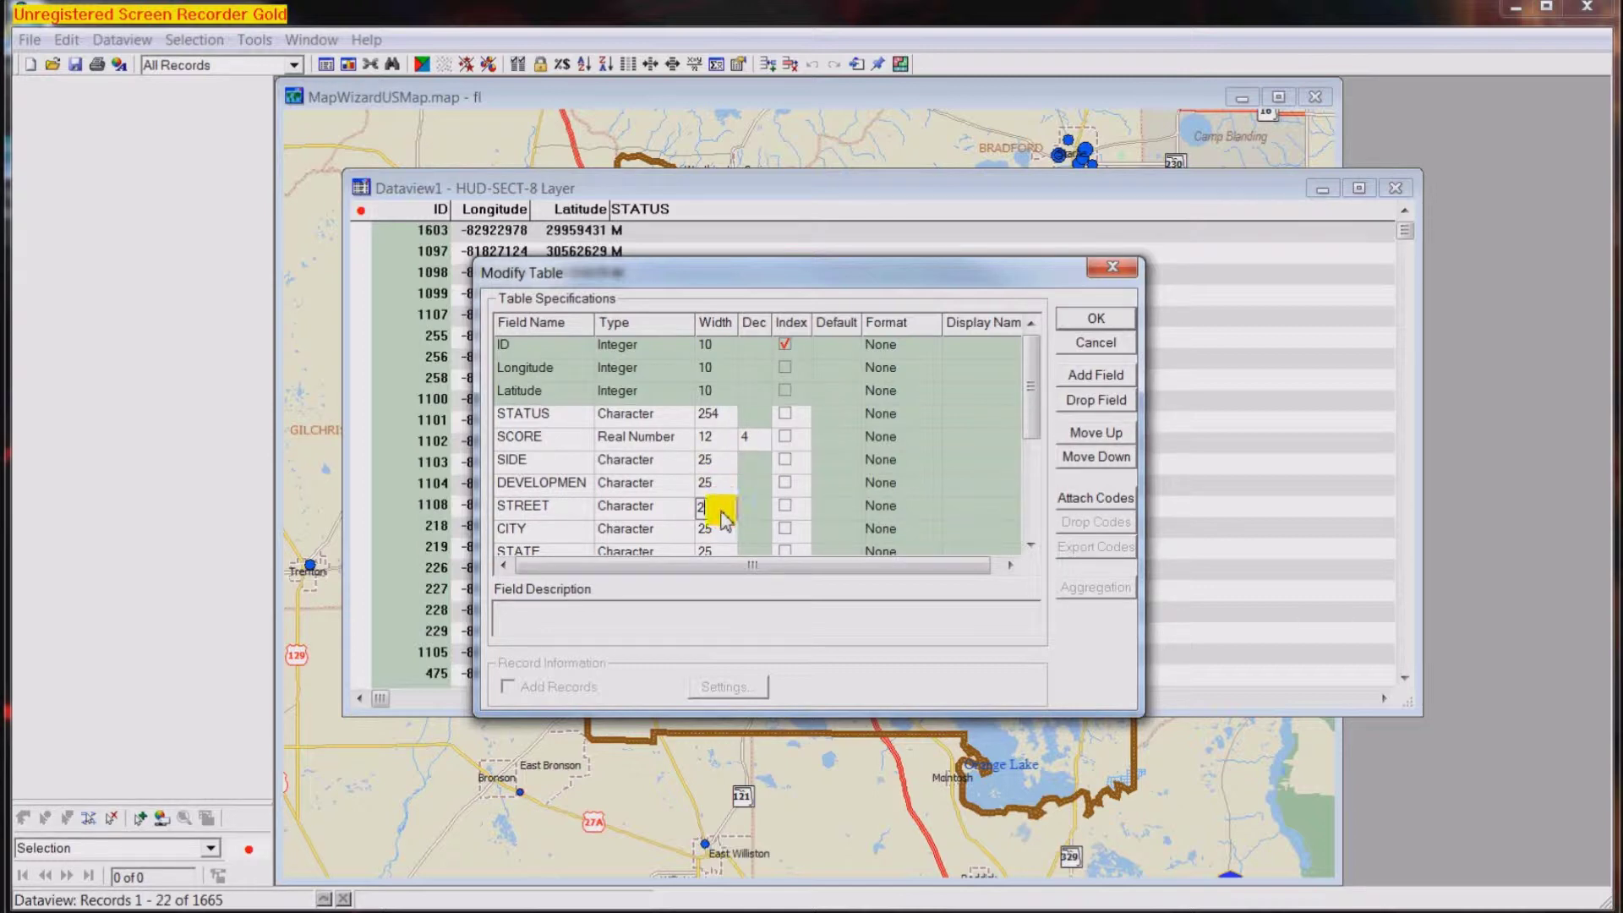
{"action": "type", "text": "5"}
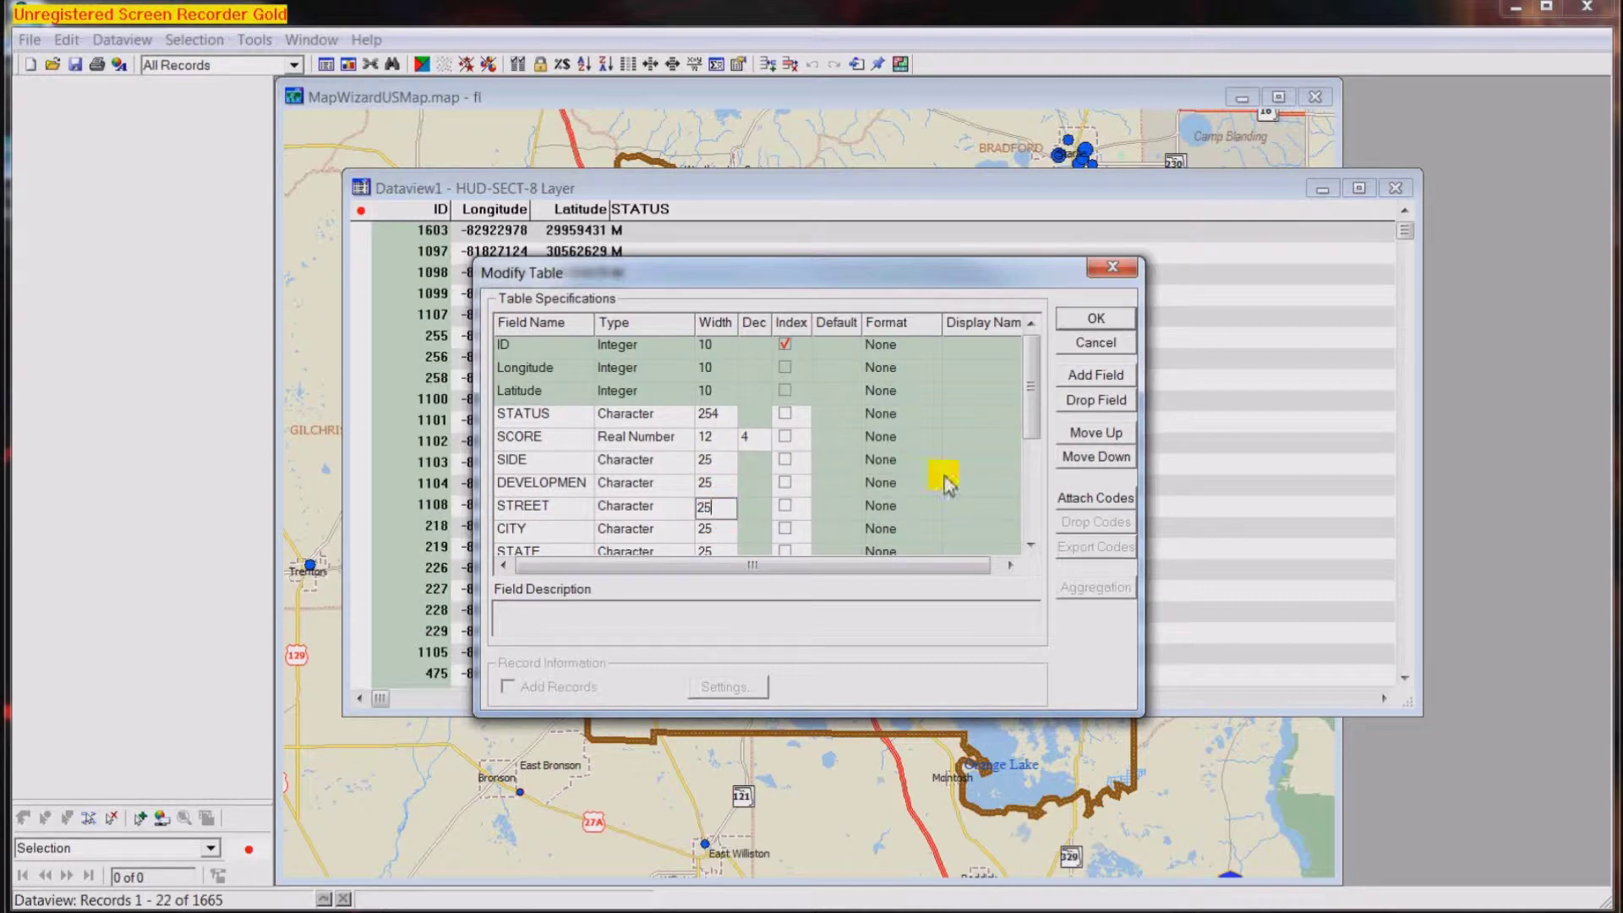
{"action": "left_click", "coordinate": [1111, 324]}
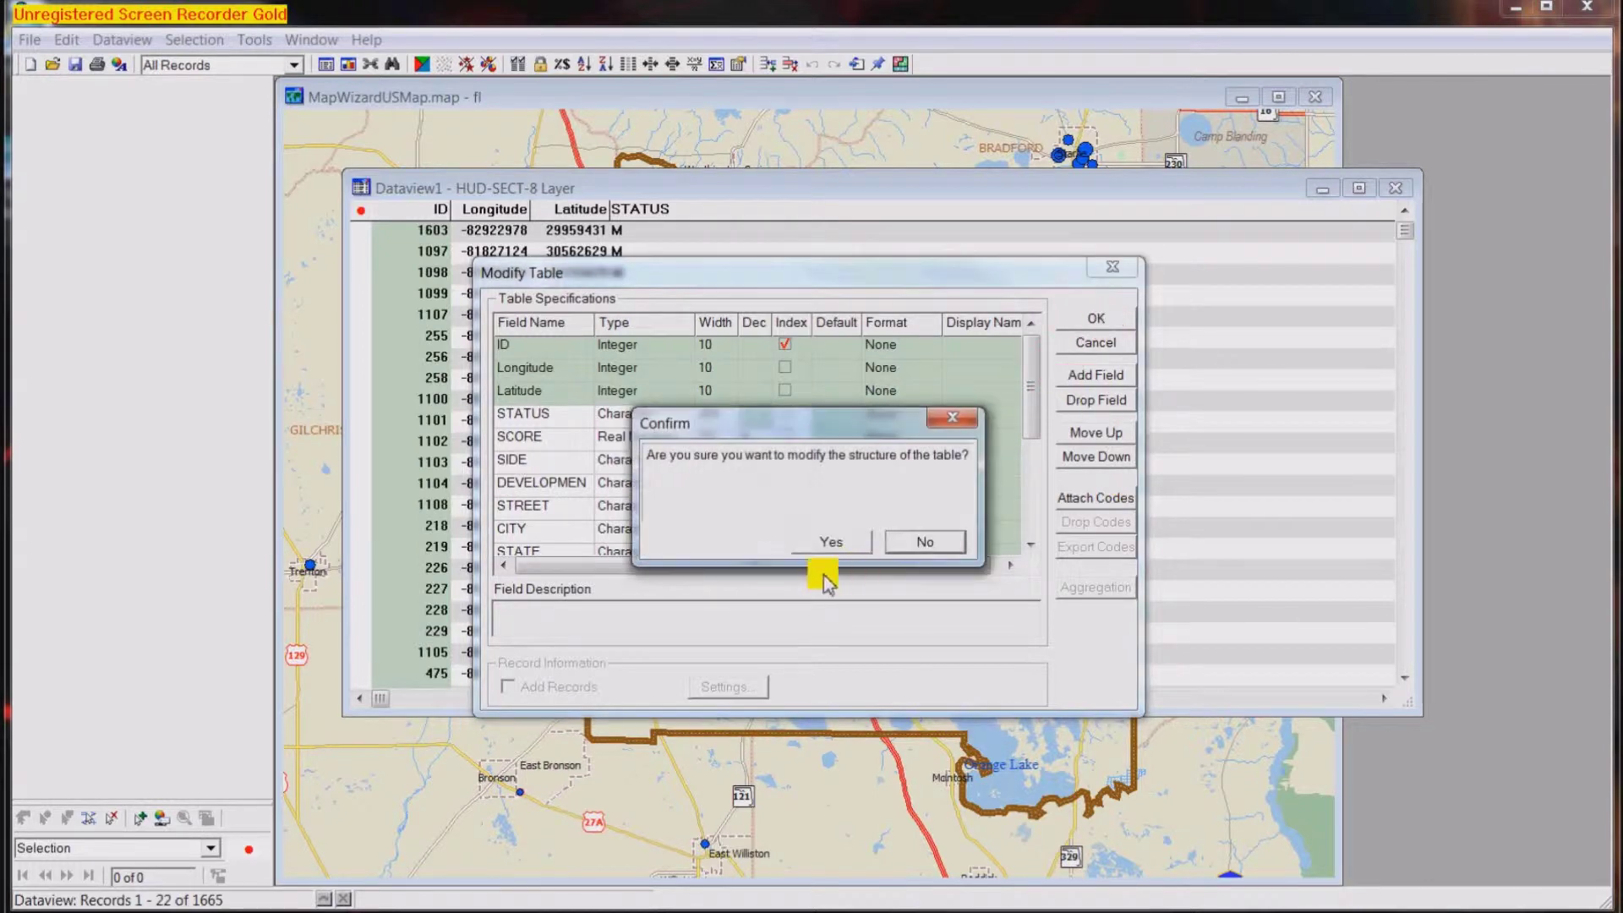
{"action": "left_click", "coordinate": [831, 545]}
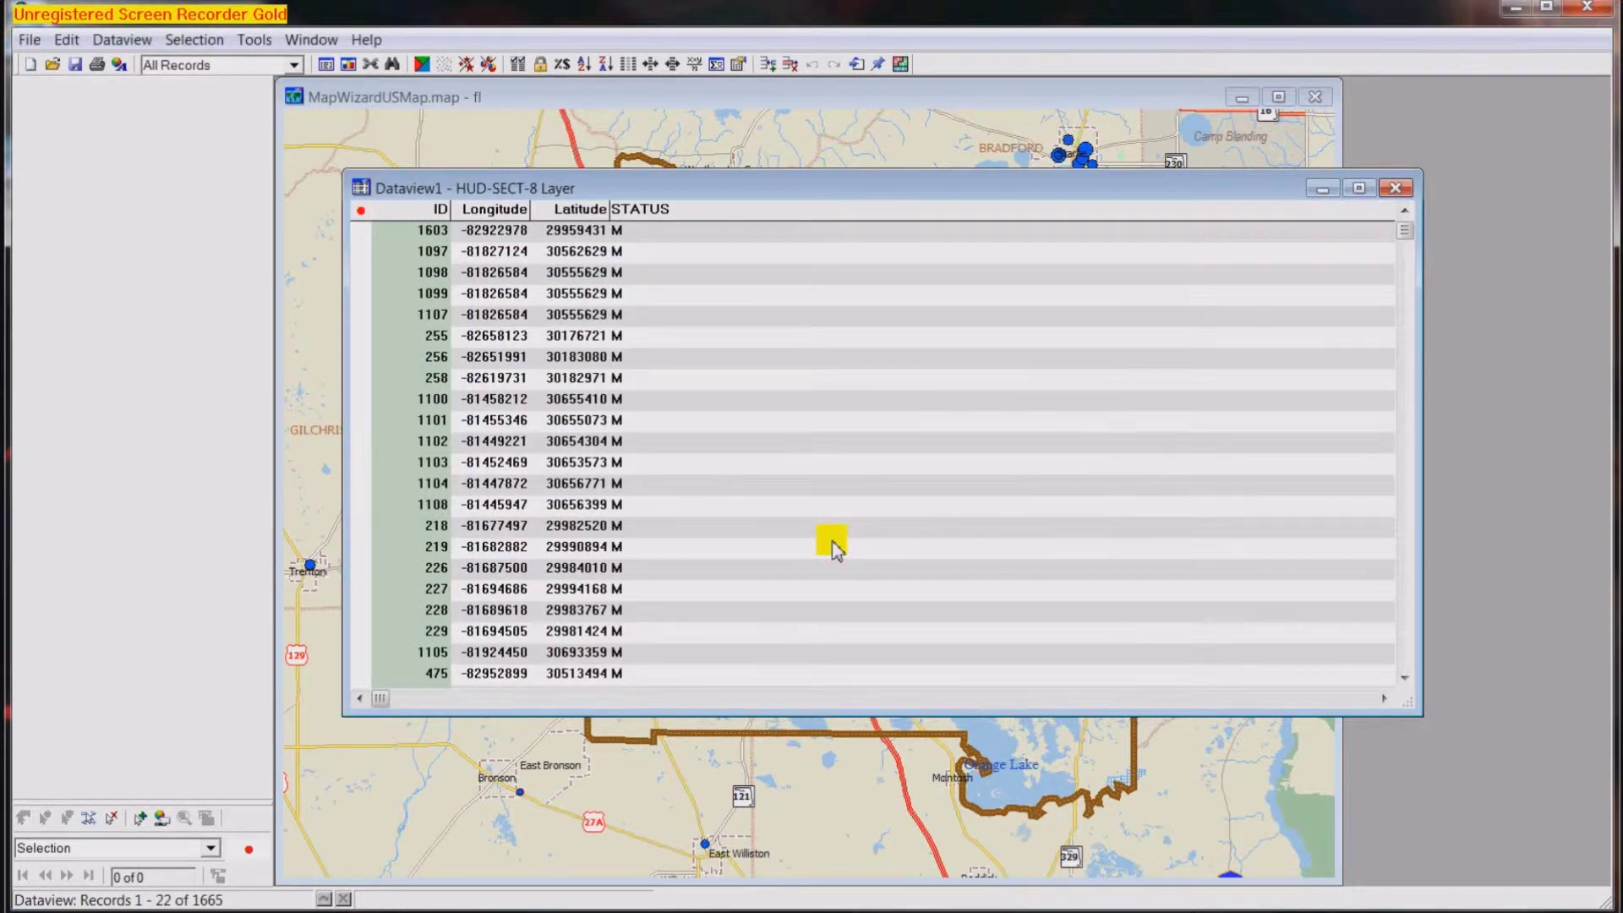
Modify the HUD-SECT-8 table again, reducing the width of the STATUS character field, and save the structure
{"action": "left_click", "coordinate": [251, 44]}
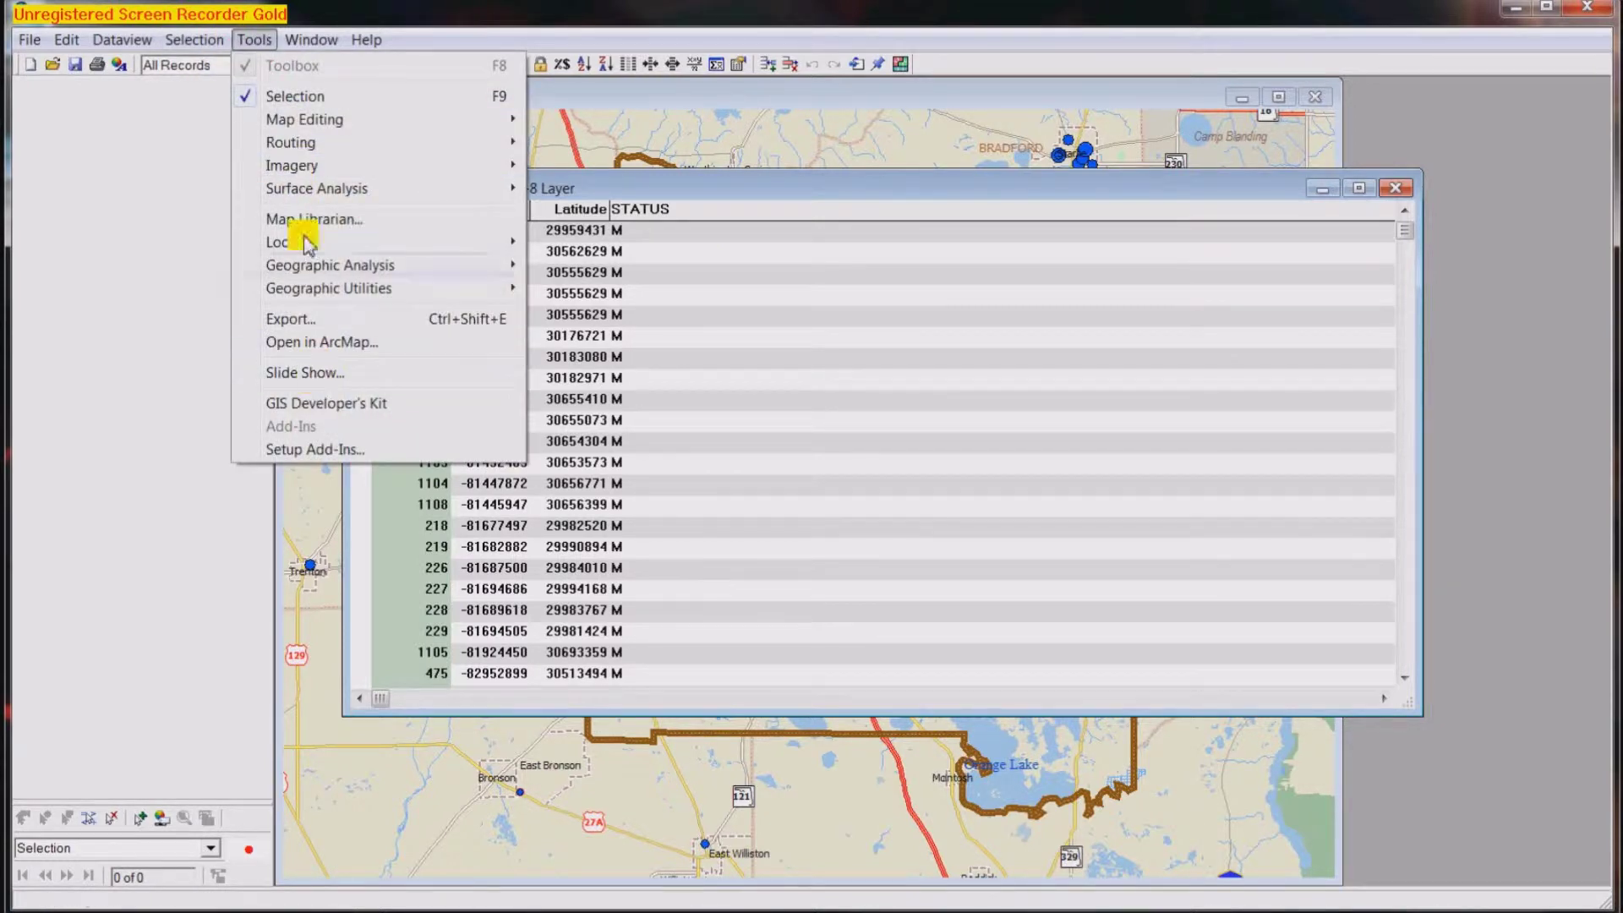
{"action": "mouse_move", "coordinate": [205, 48]}
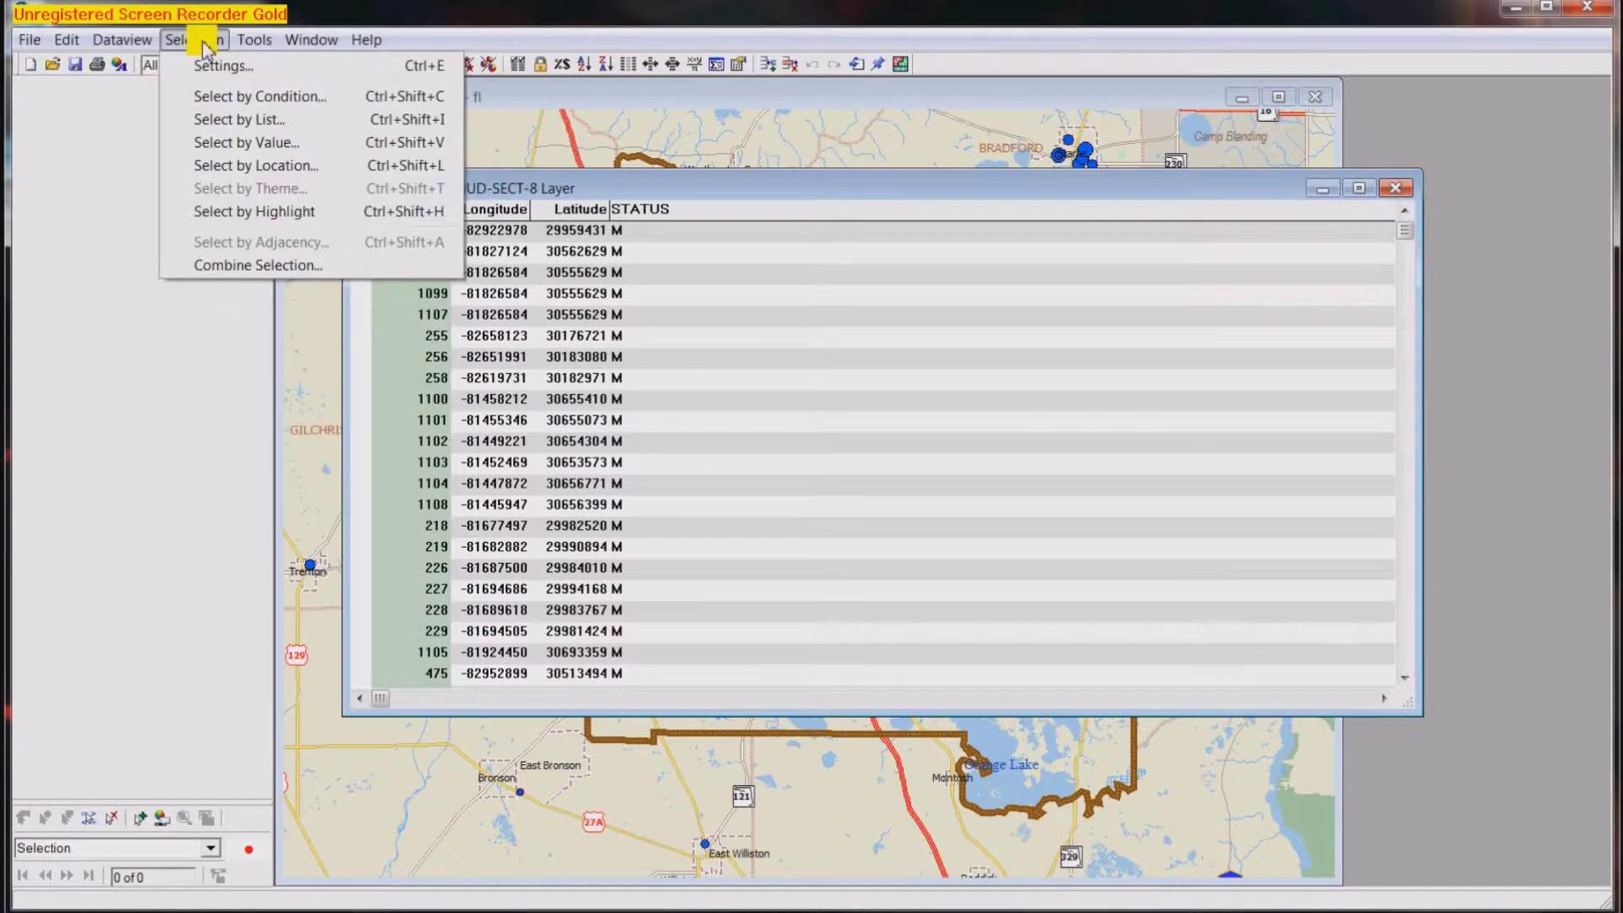
{"action": "mouse_move", "coordinate": [123, 39]}
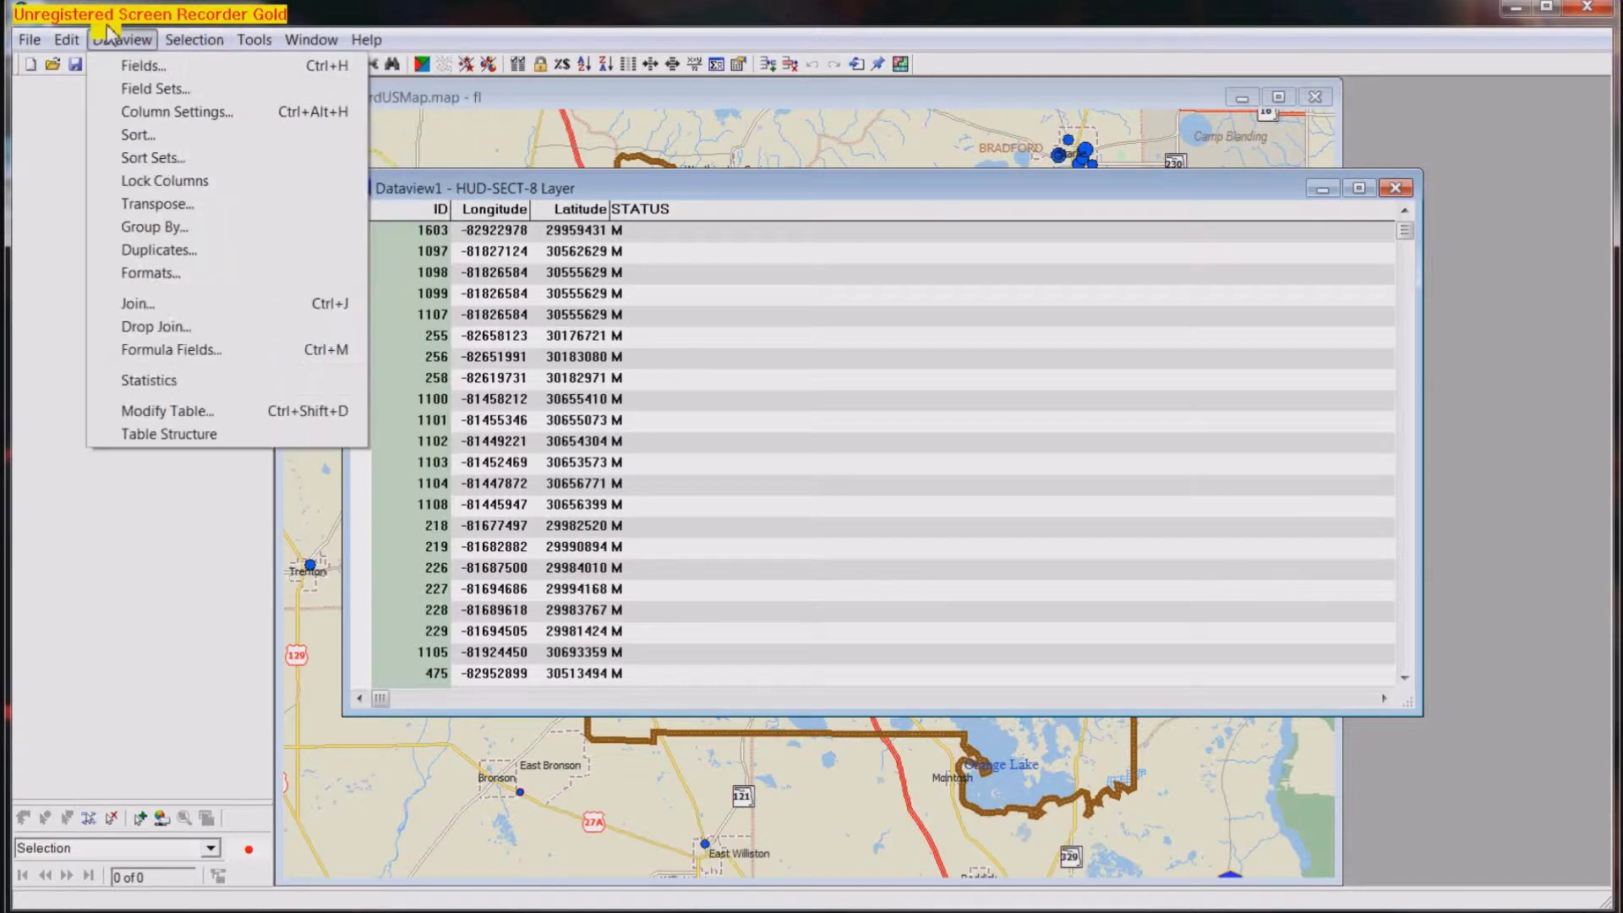
{"action": "left_click", "coordinate": [160, 411]}
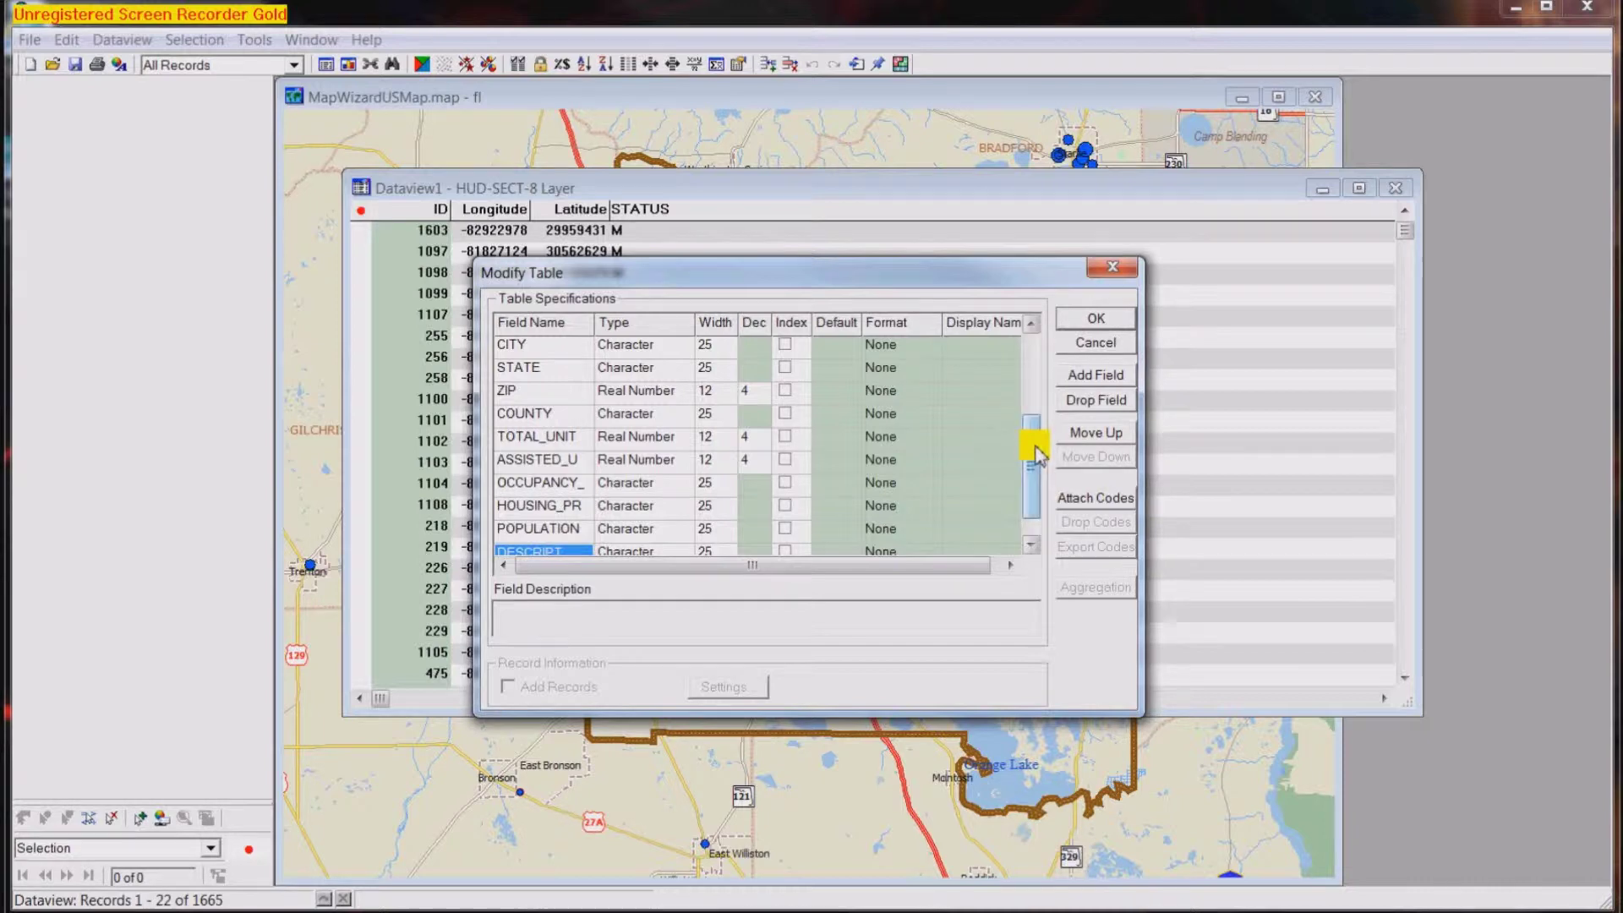
{"action": "left_click_drag", "start_coordinate": [1031, 456], "coordinate": [1035, 321]}
{"action": "left_click", "coordinate": [548, 418]}
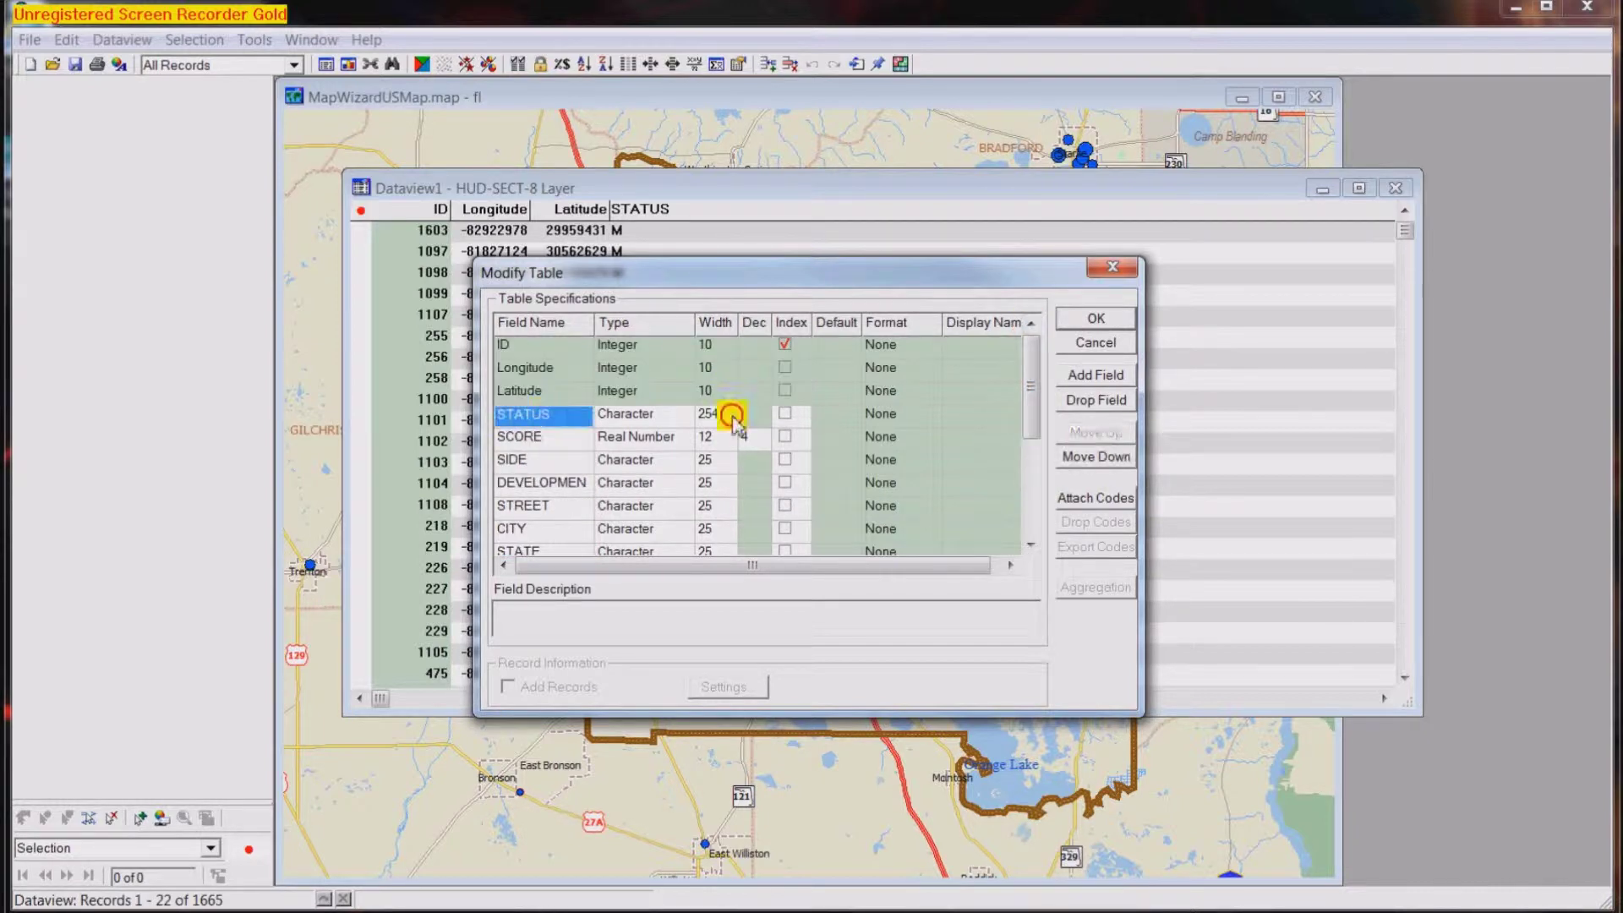
{"action": "left_click", "coordinate": [714, 414]}
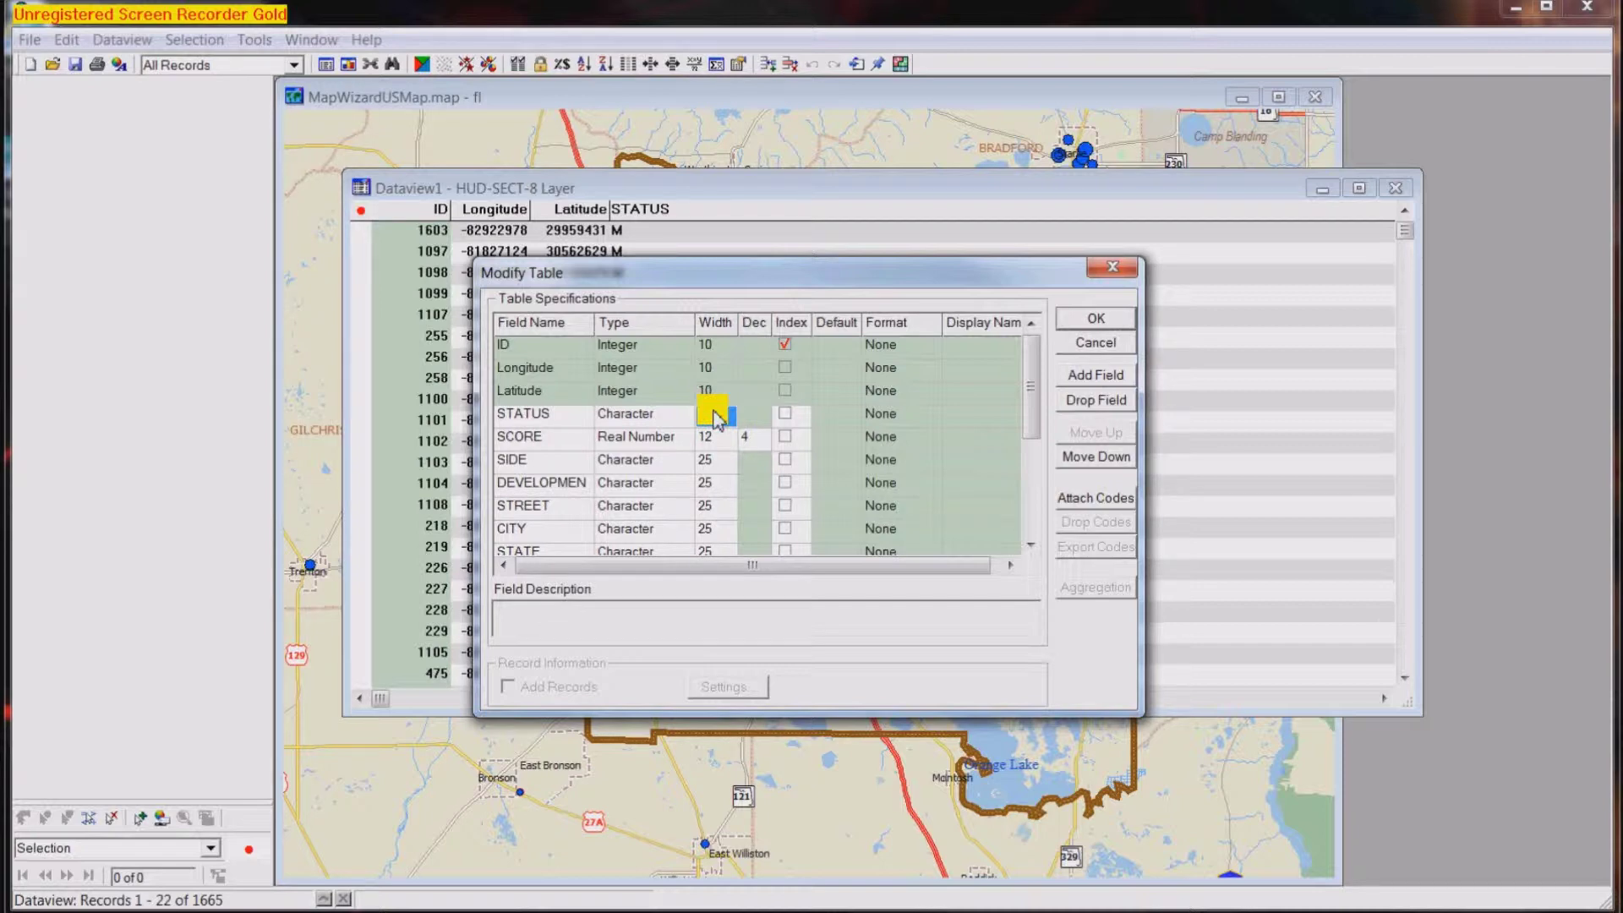
{"action": "left_click", "coordinate": [1090, 320]}
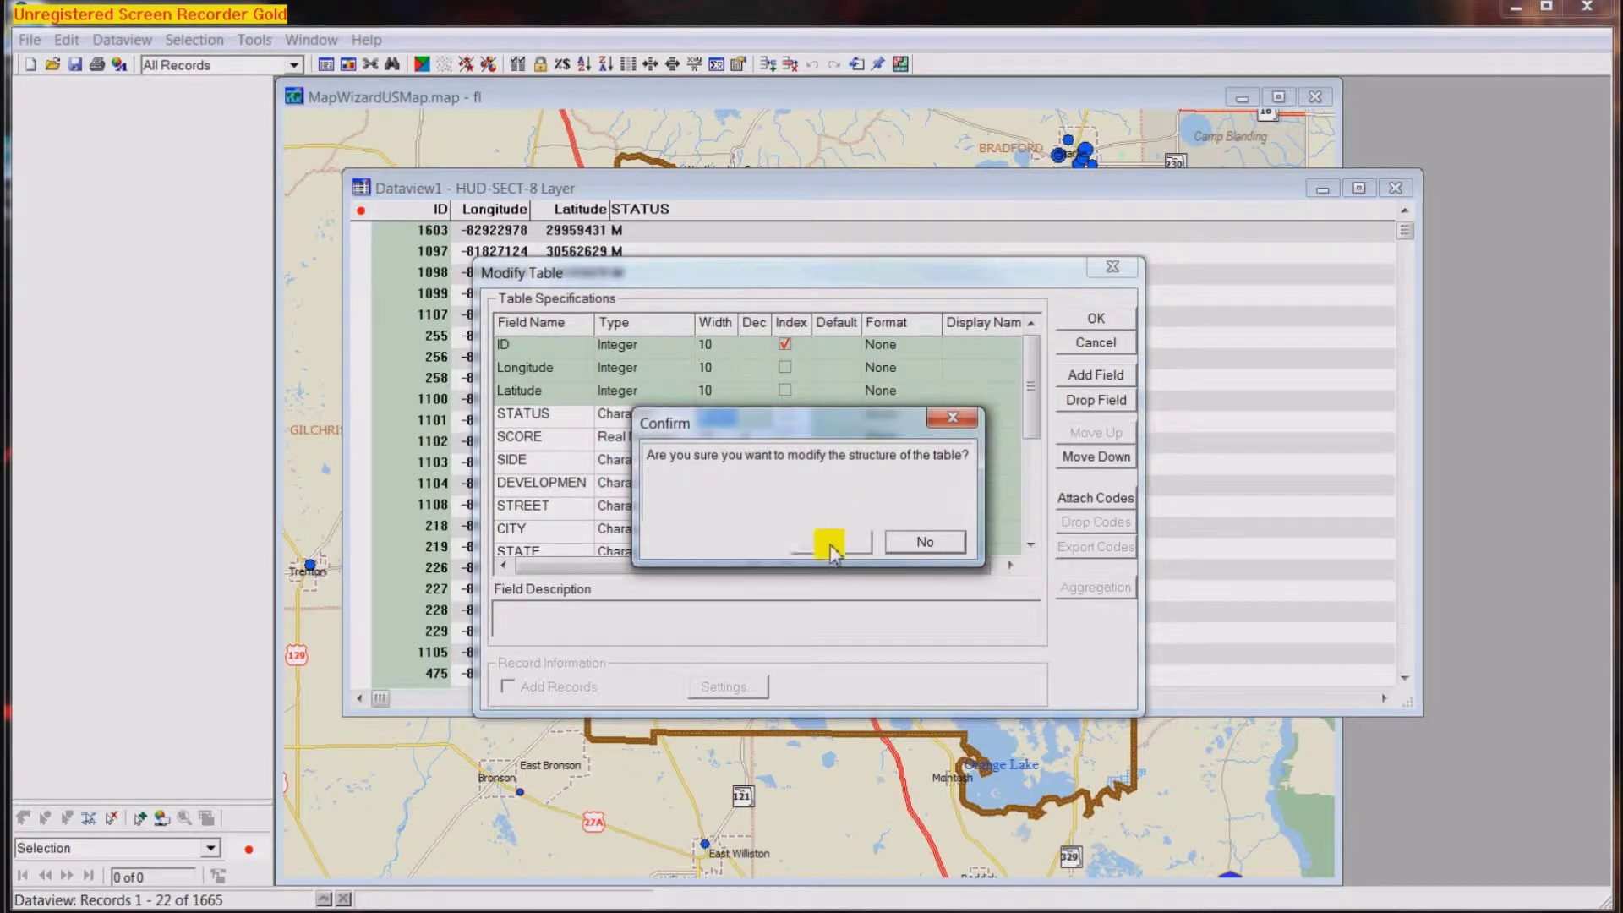
{"action": "left_click", "coordinate": [827, 544]}
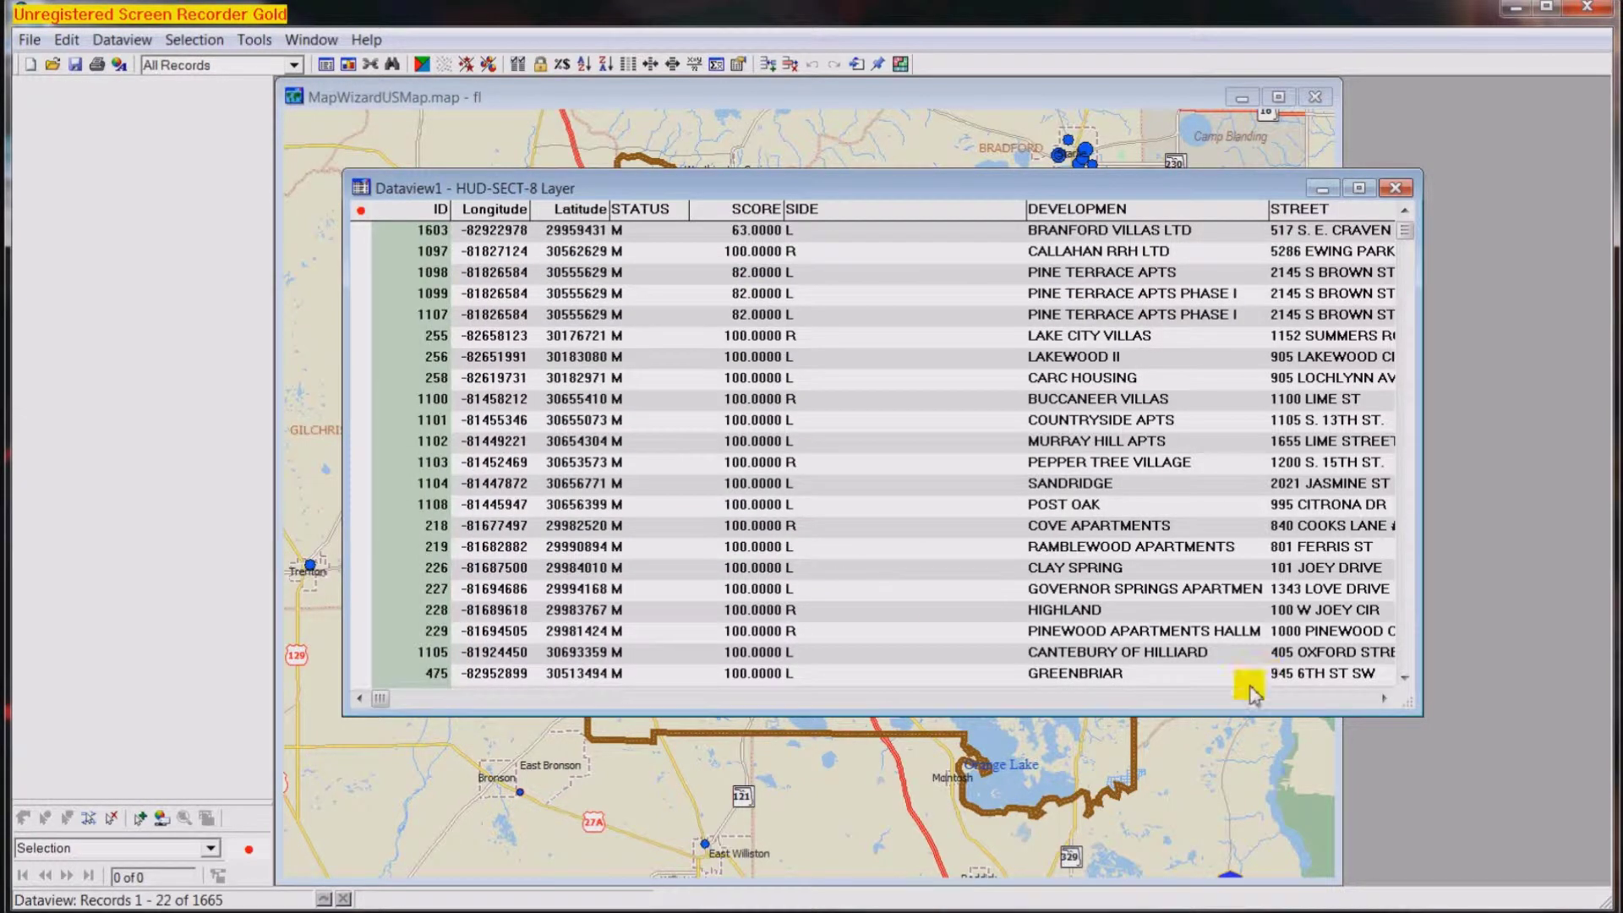
Modify the table structure to add two new fields named PerAsst and PerNonAsst after DESCRIPT
{"action": "left_click", "coordinate": [1288, 699]}
{"action": "left_click", "coordinate": [1353, 699]}
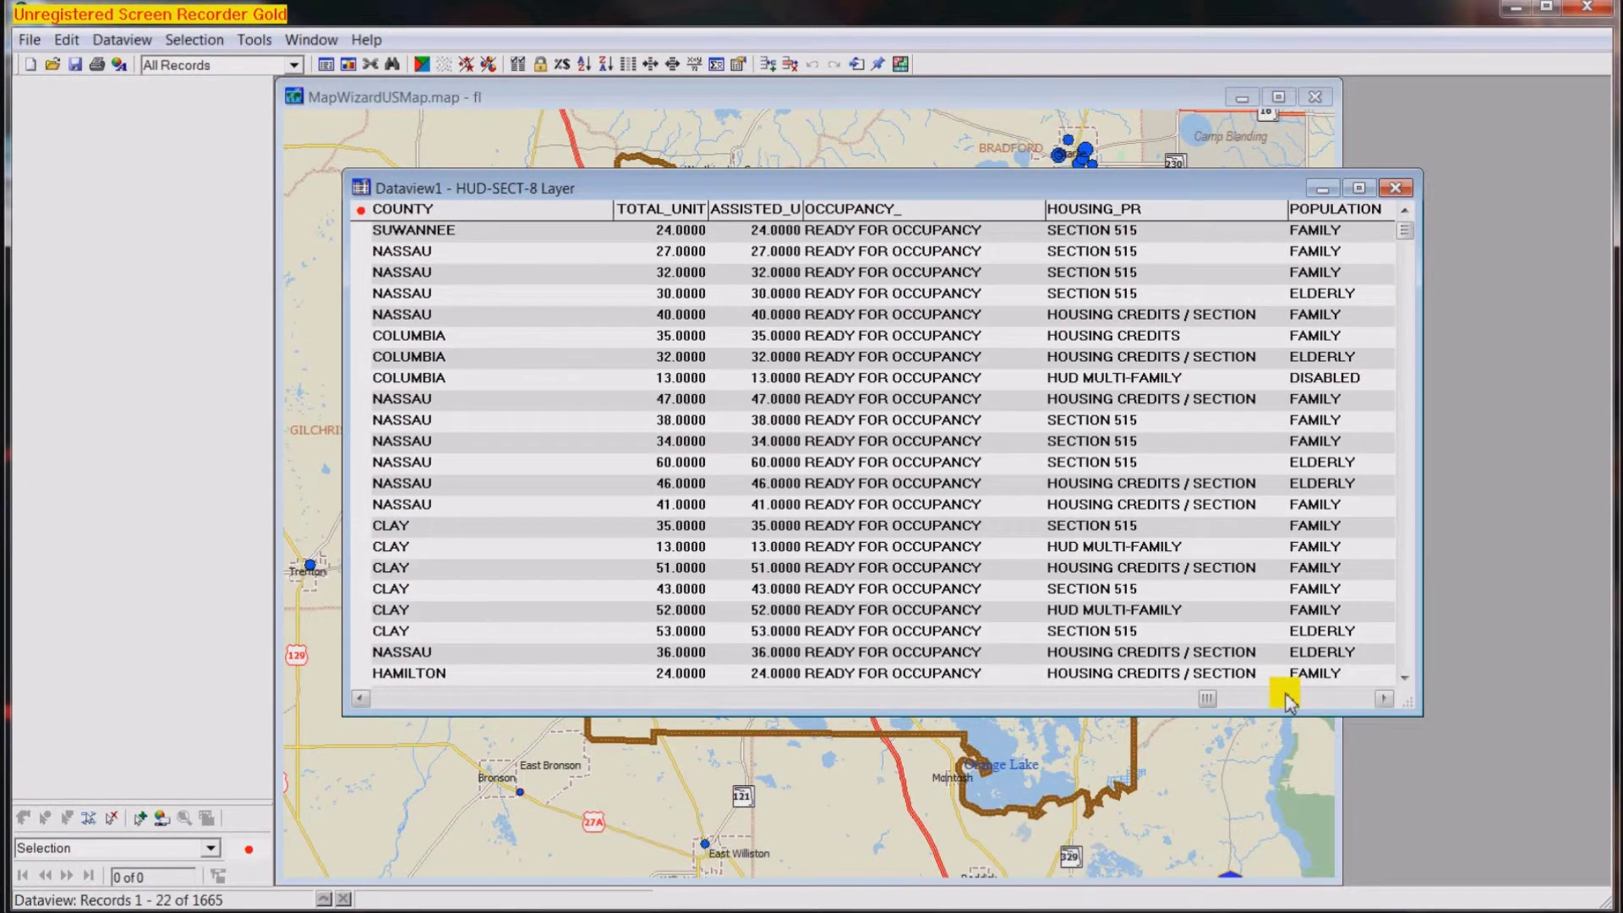
{"action": "left_click", "coordinate": [1286, 698]}
{"action": "left_click", "coordinate": [1359, 699]}
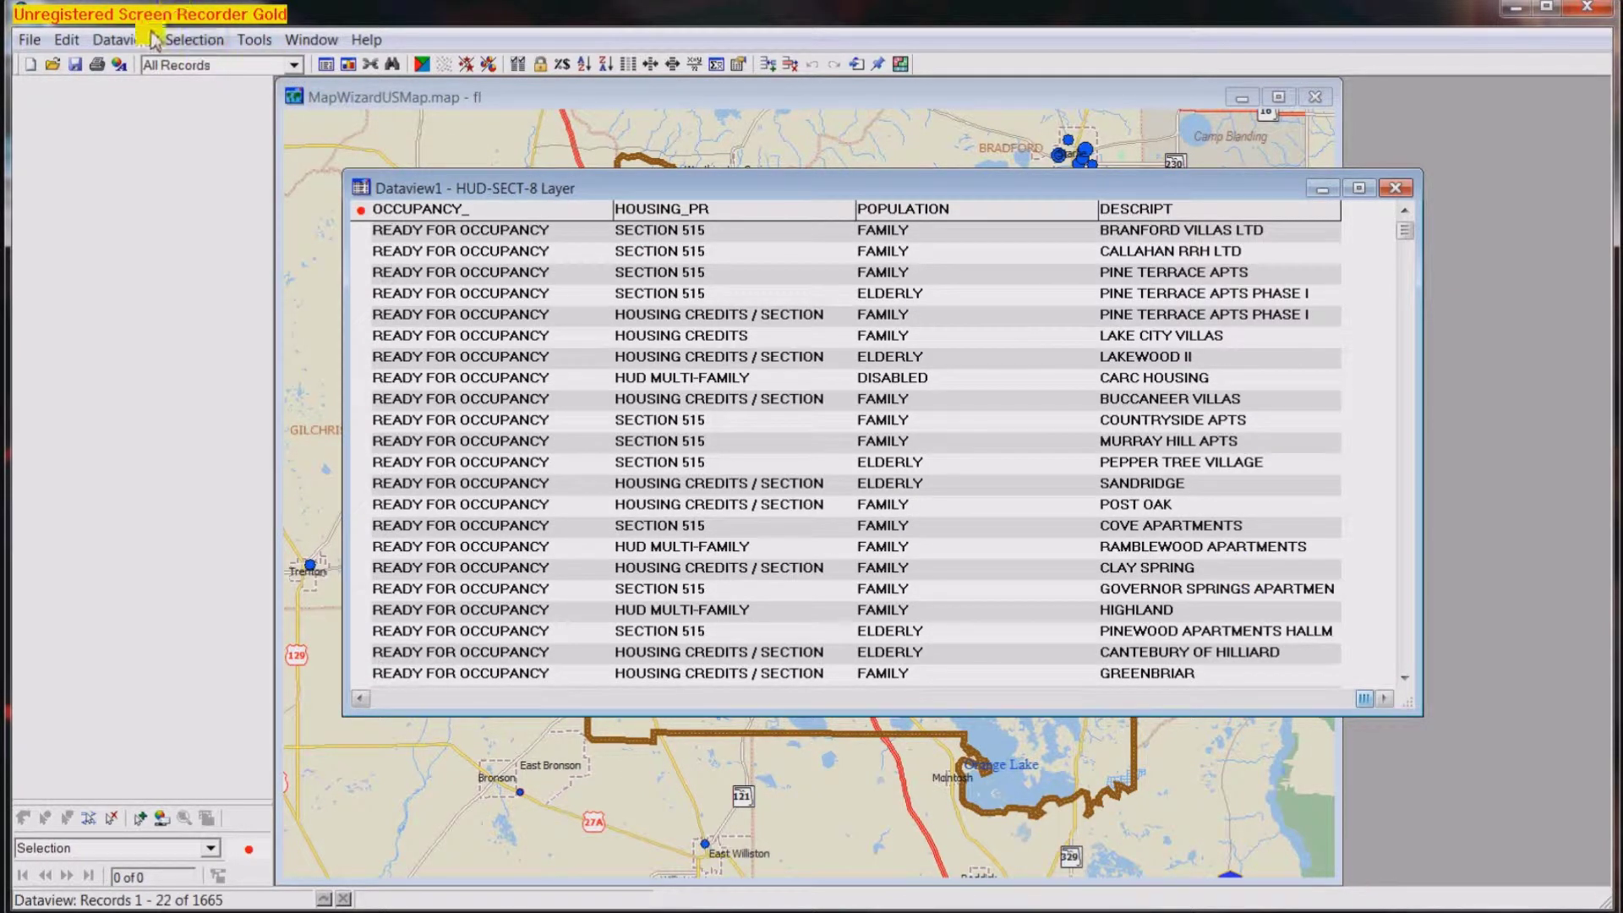
{"action": "left_click", "coordinate": [122, 40]}
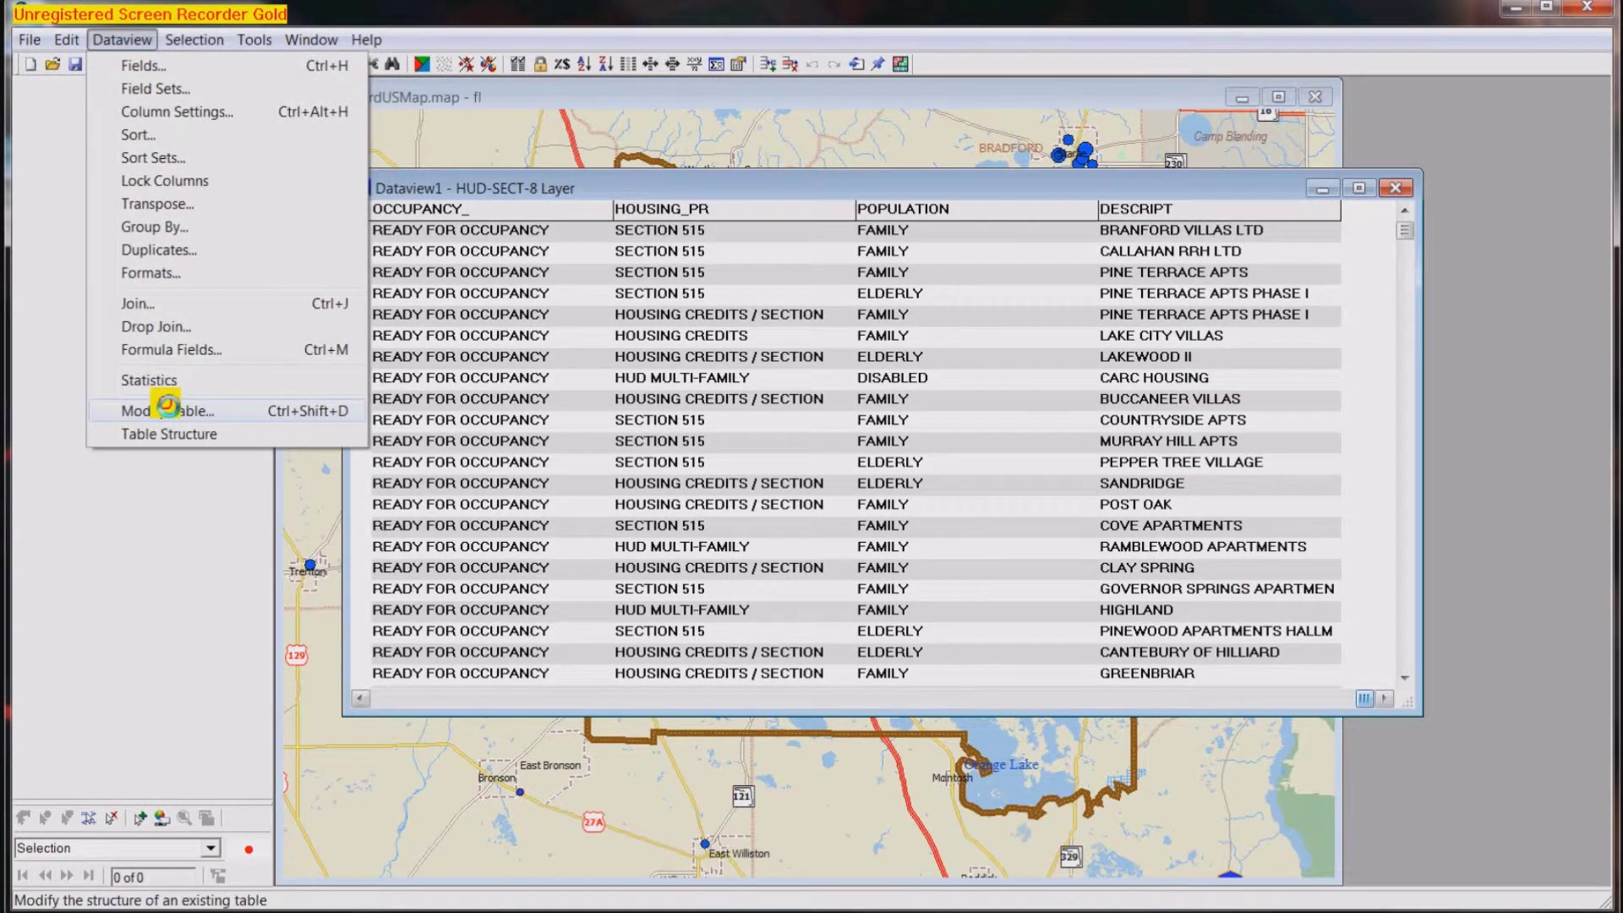
{"action": "left_click", "coordinate": [167, 407]}
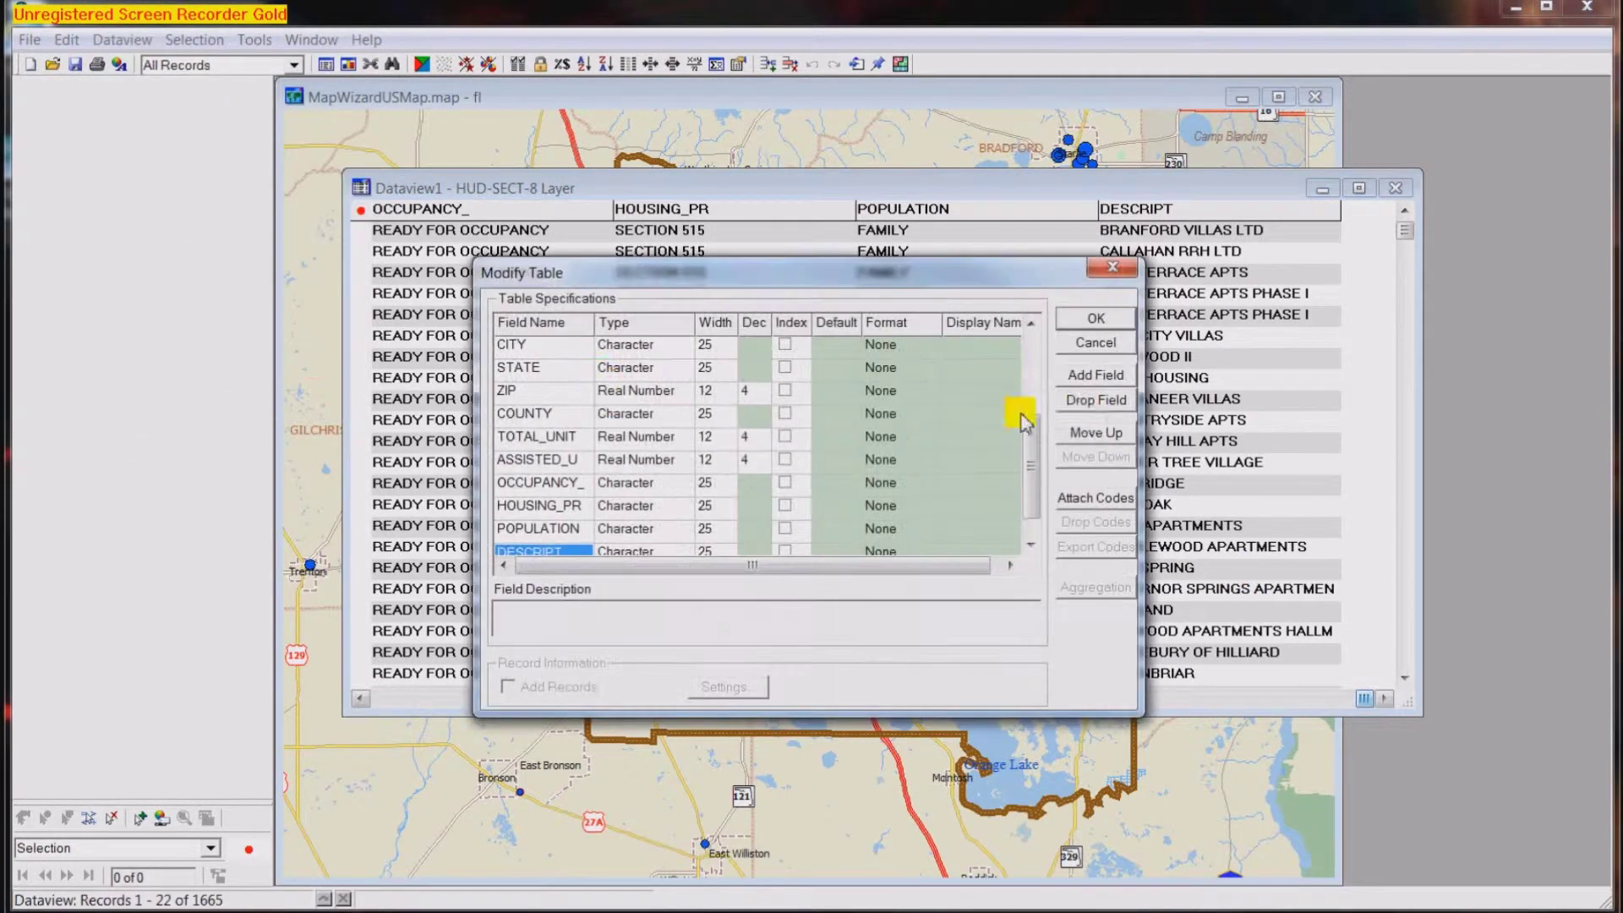
{"action": "left_click", "coordinate": [1115, 379]}
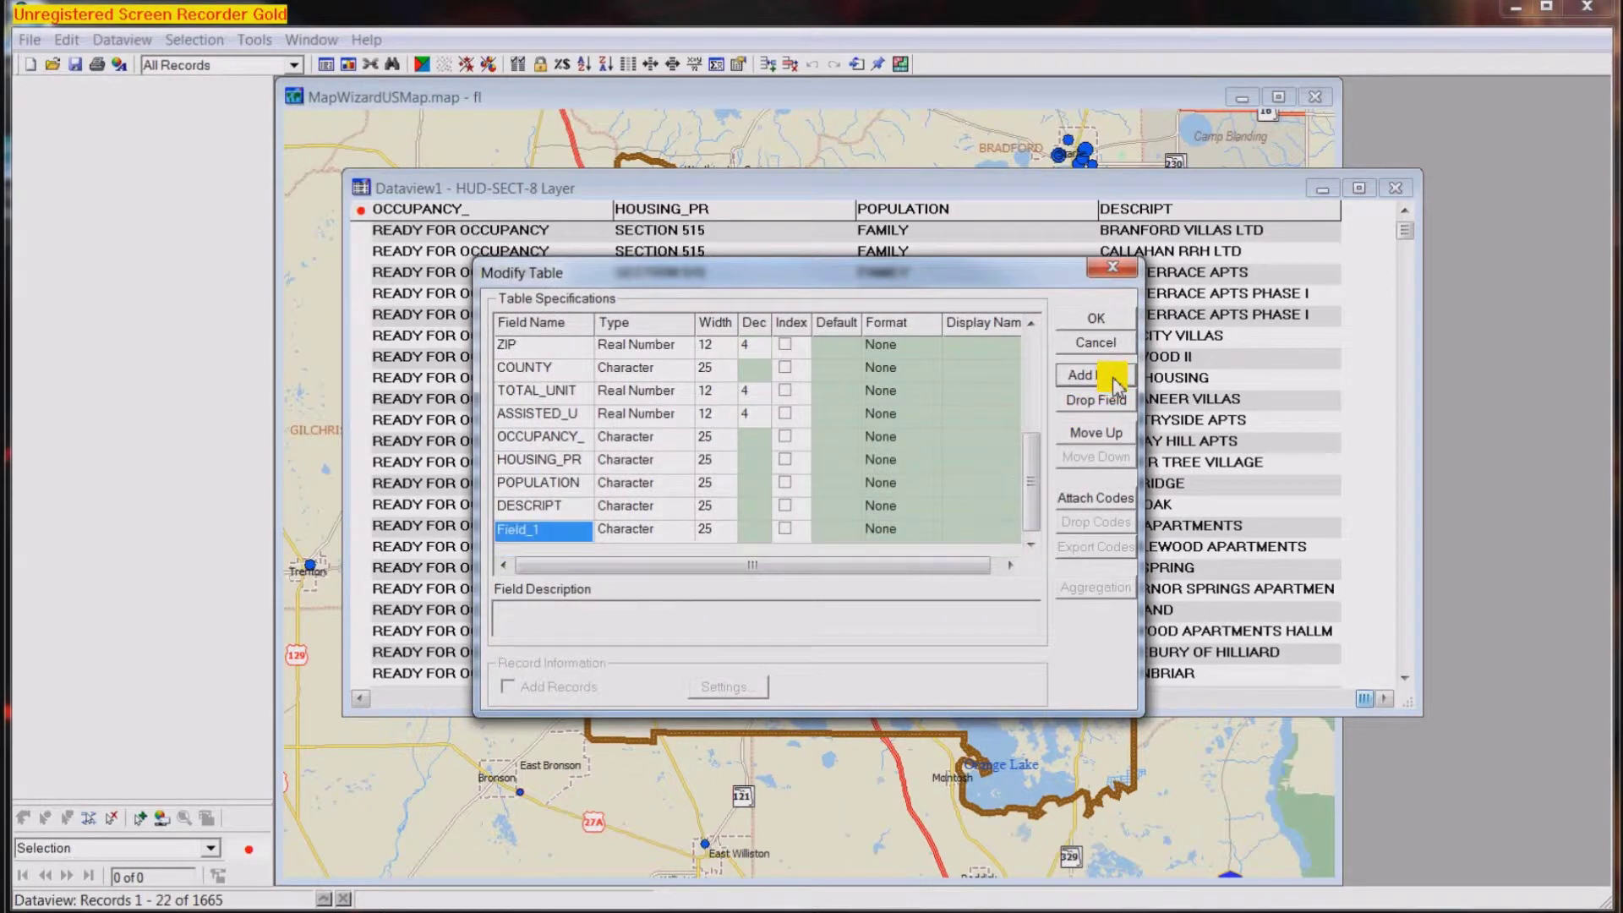
{"action": "left_click", "coordinate": [560, 538]}
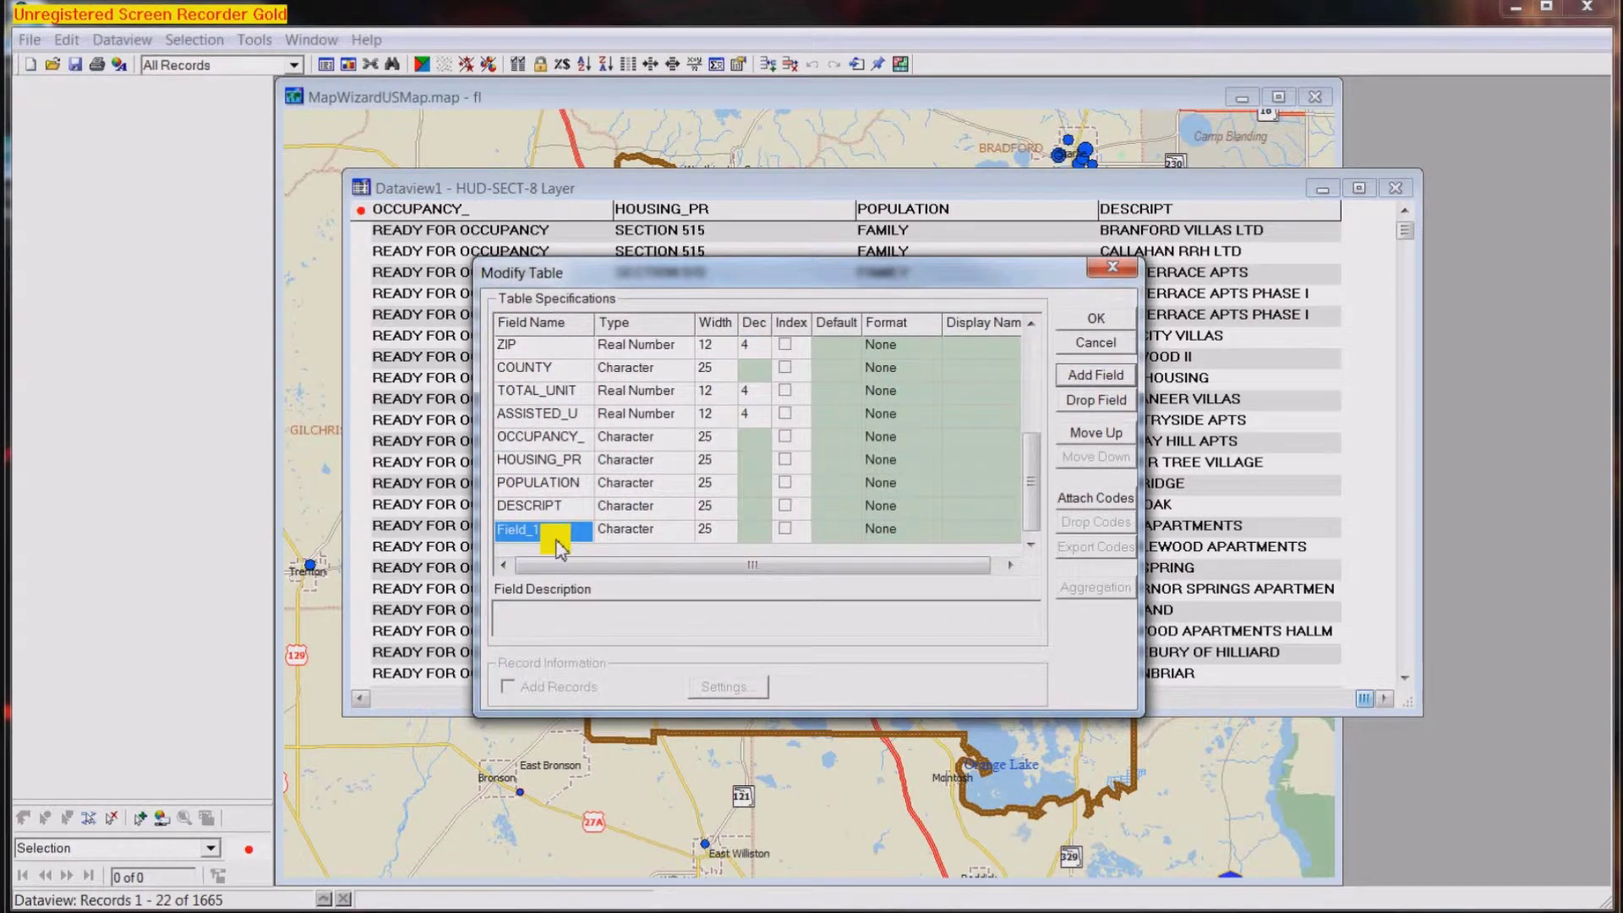
{"action": "type", "text": "PerAsst"}
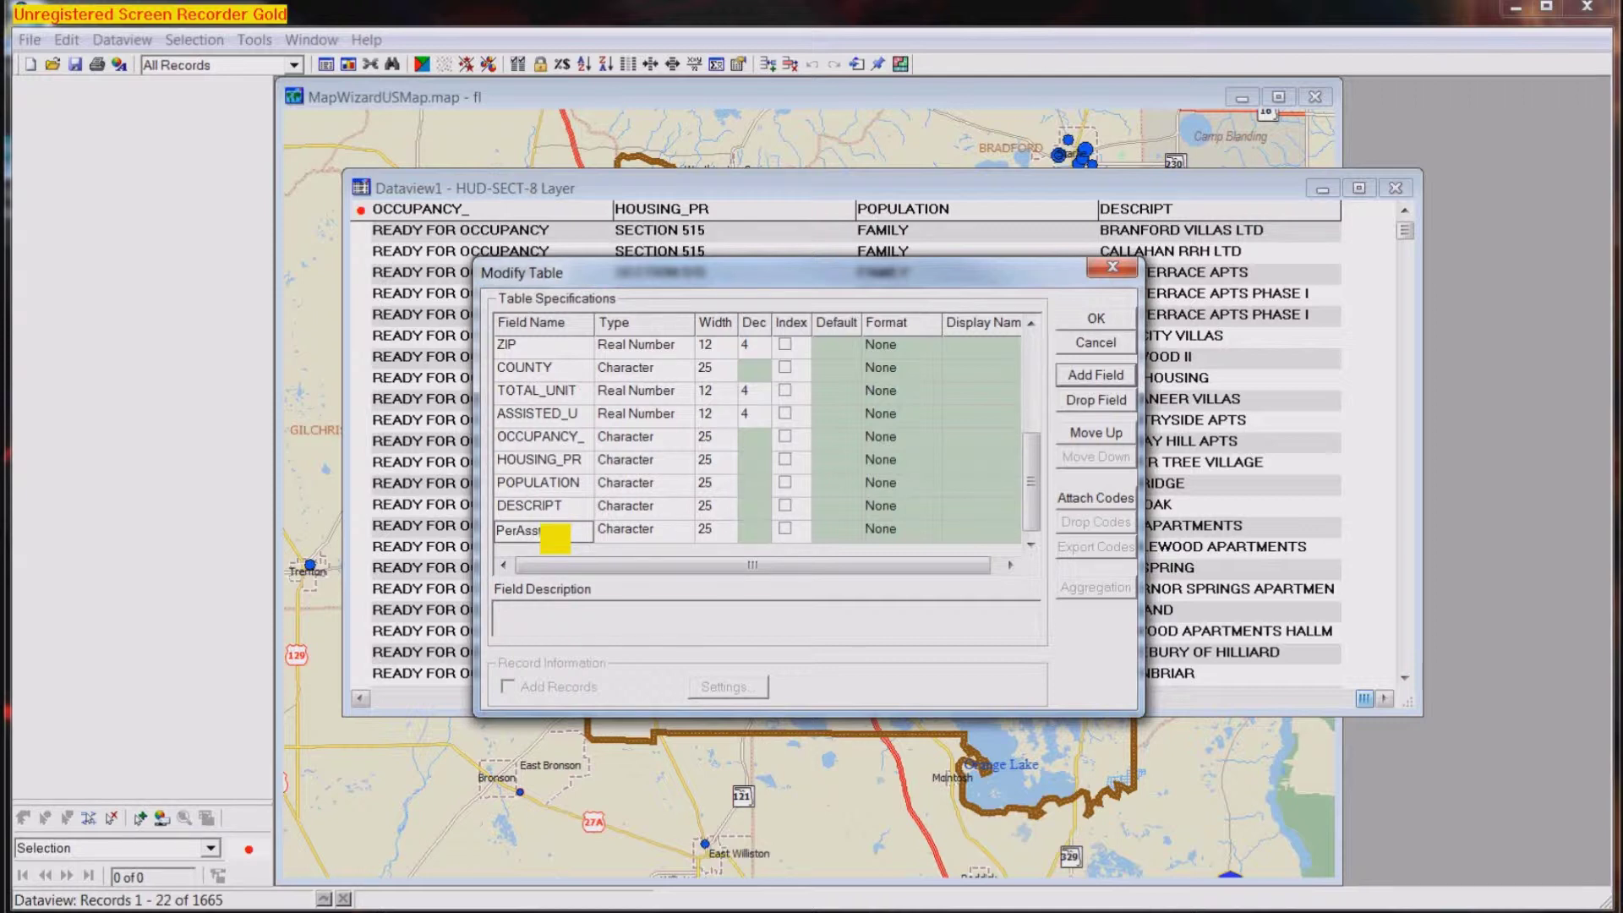
{"action": "left_click", "coordinate": [1103, 374]}
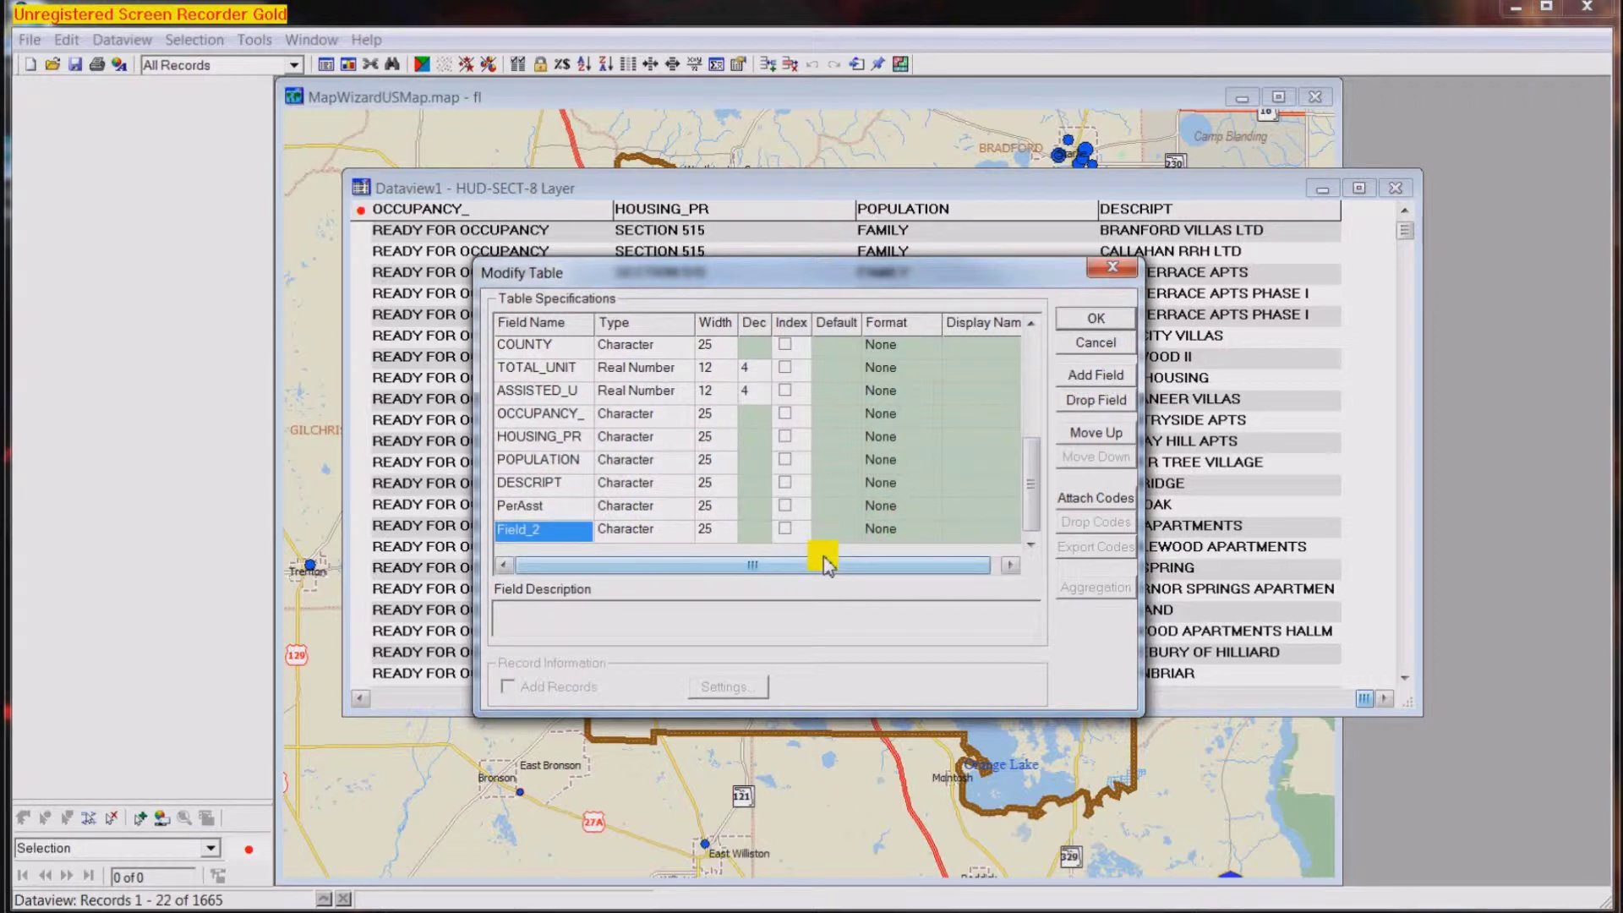
{"action": "type", "text": "PerNonAsst"}
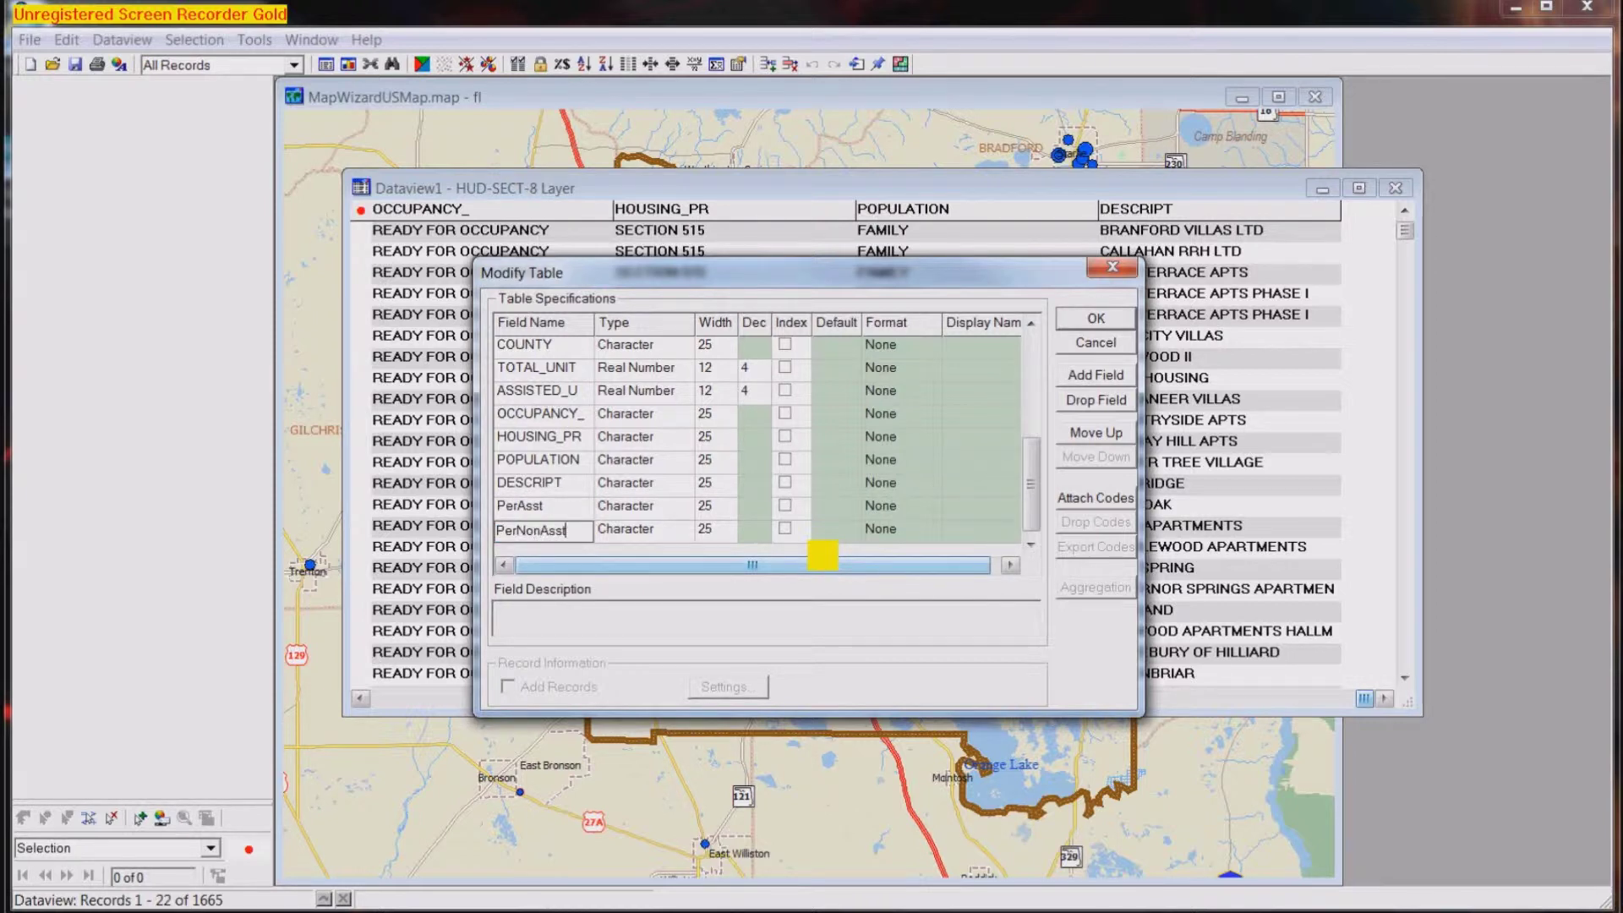
Change the PerAsst field's type to Real Number with 3 decimals
{"action": "left_click", "coordinate": [701, 513]}
{"action": "left_click", "coordinate": [644, 507]}
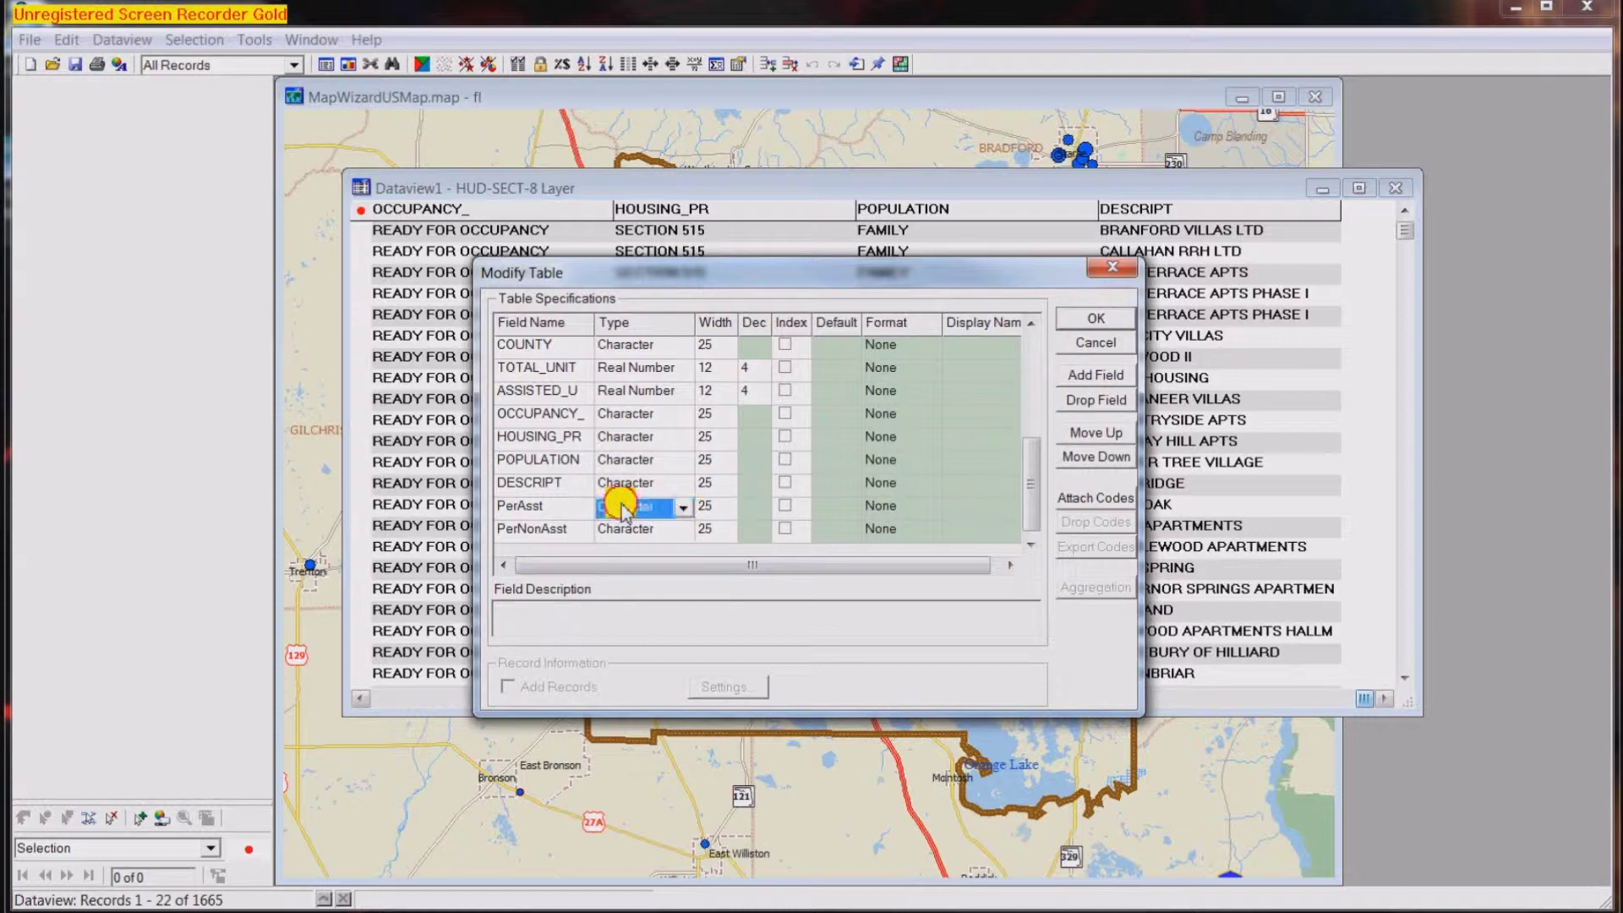
{"action": "left_click", "coordinate": [683, 508]}
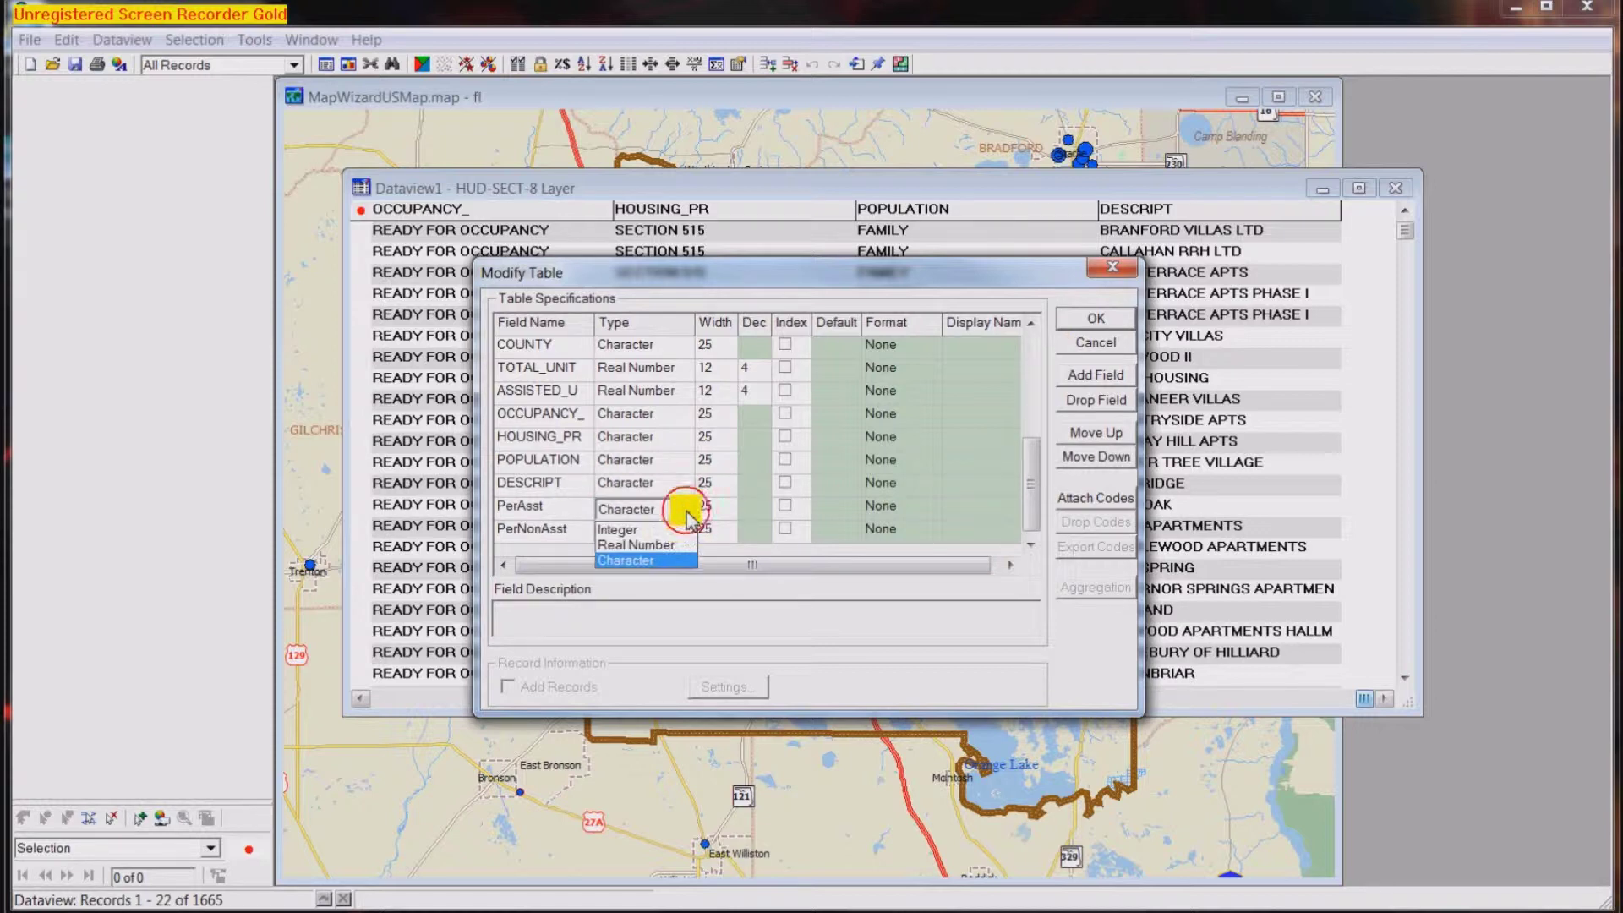
{"action": "left_click", "coordinate": [666, 545]}
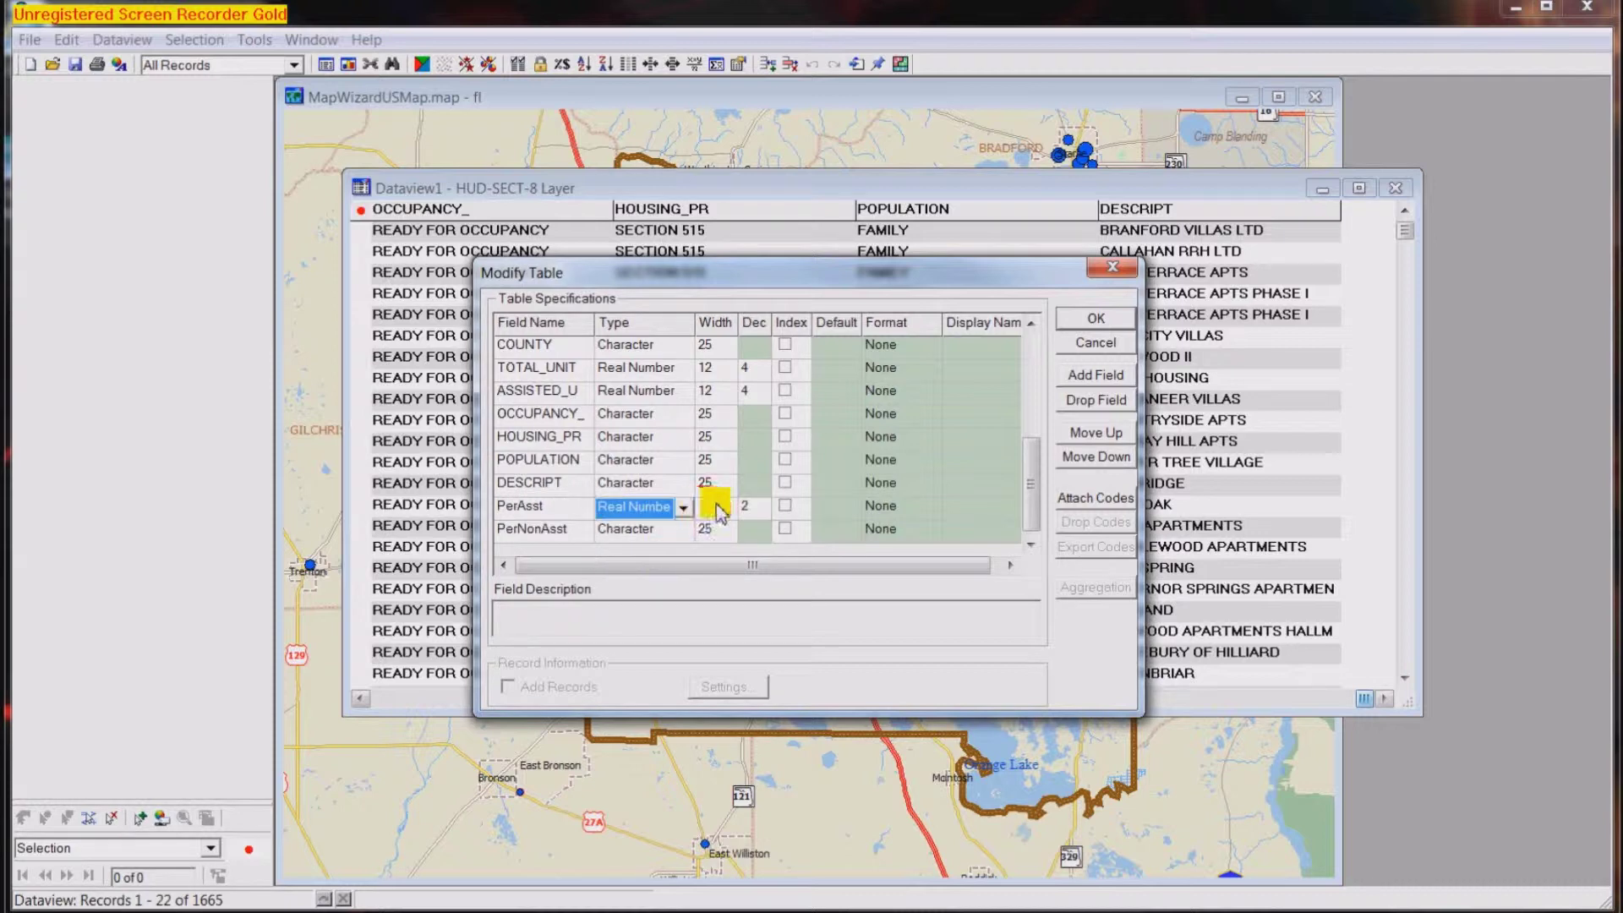
{"action": "left_click", "coordinate": [751, 506]}
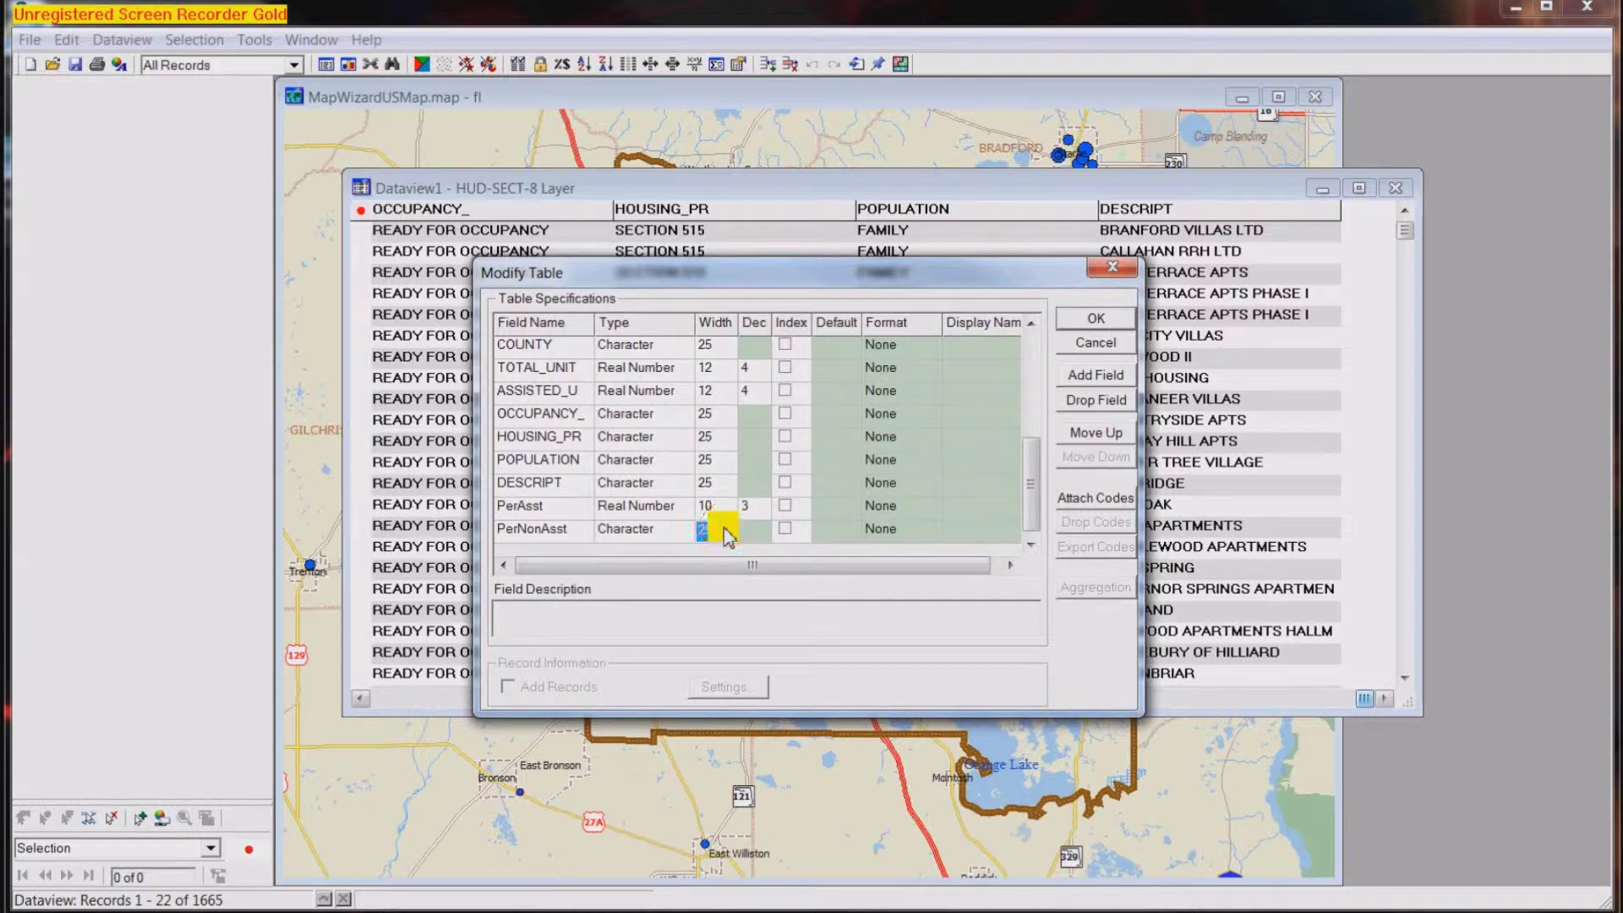
Make PerNonAsst a Real Number field with 3 decimals and set the width of both new fields to 7
{"action": "left_click", "coordinate": [735, 530]}
{"action": "type", "text": "10"}
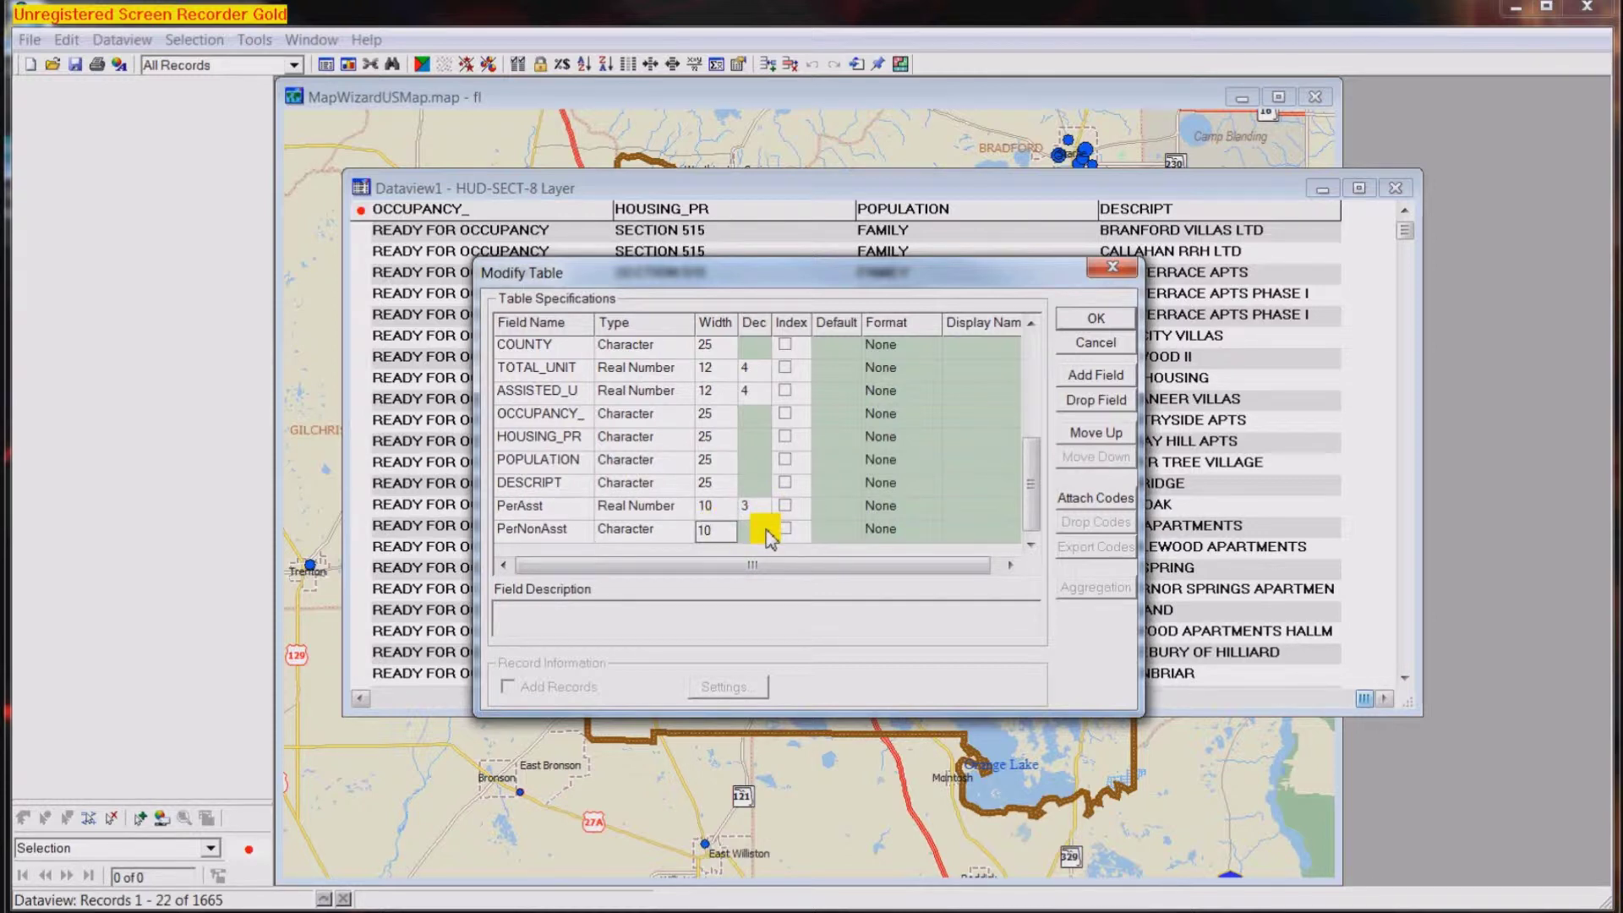
{"action": "left_click", "coordinate": [668, 529]}
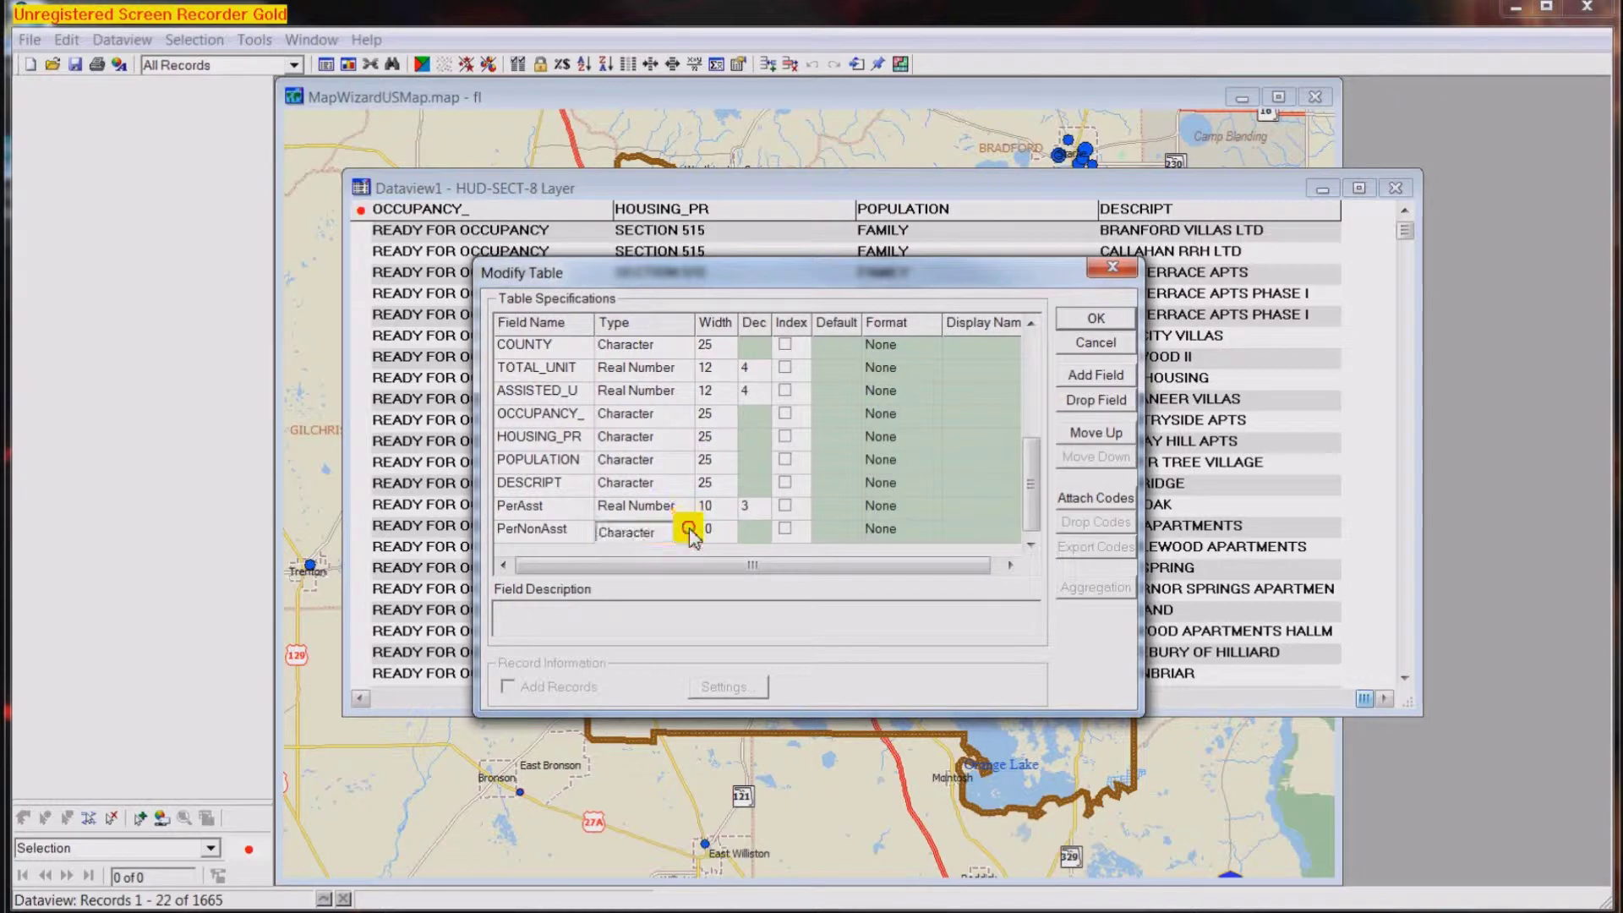
{"action": "left_click", "coordinate": [681, 532]}
{"action": "left_click", "coordinate": [670, 568]}
{"action": "left_click", "coordinate": [755, 535]}
{"action": "left_click", "coordinate": [750, 532]}
{"action": "type", "text": "3"}
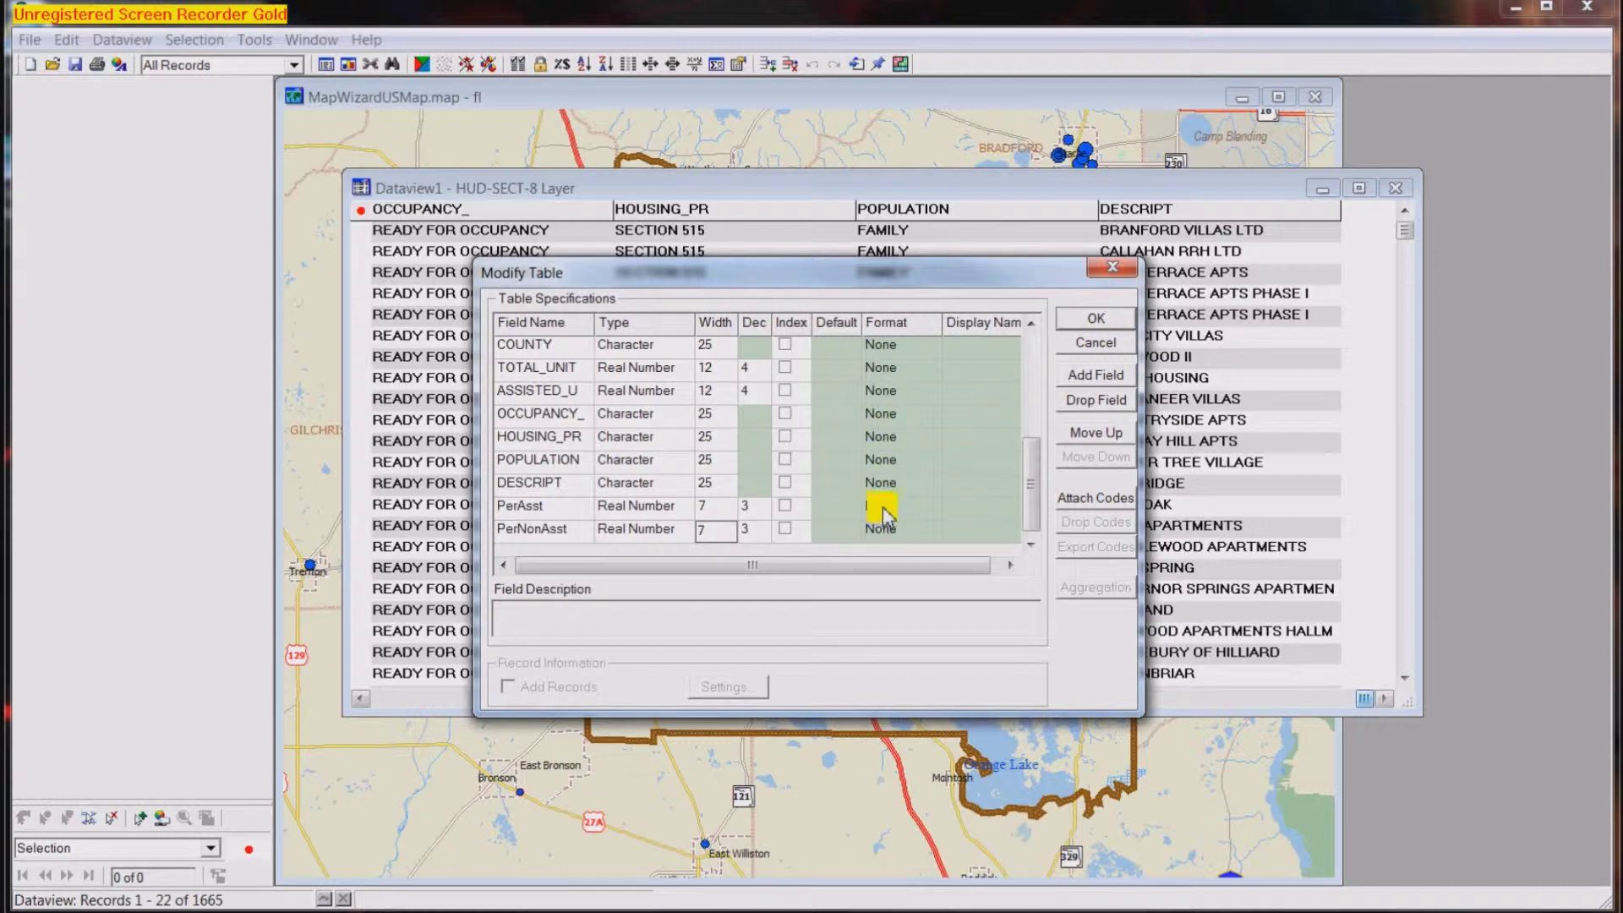
{"action": "left_click", "coordinate": [975, 505]}
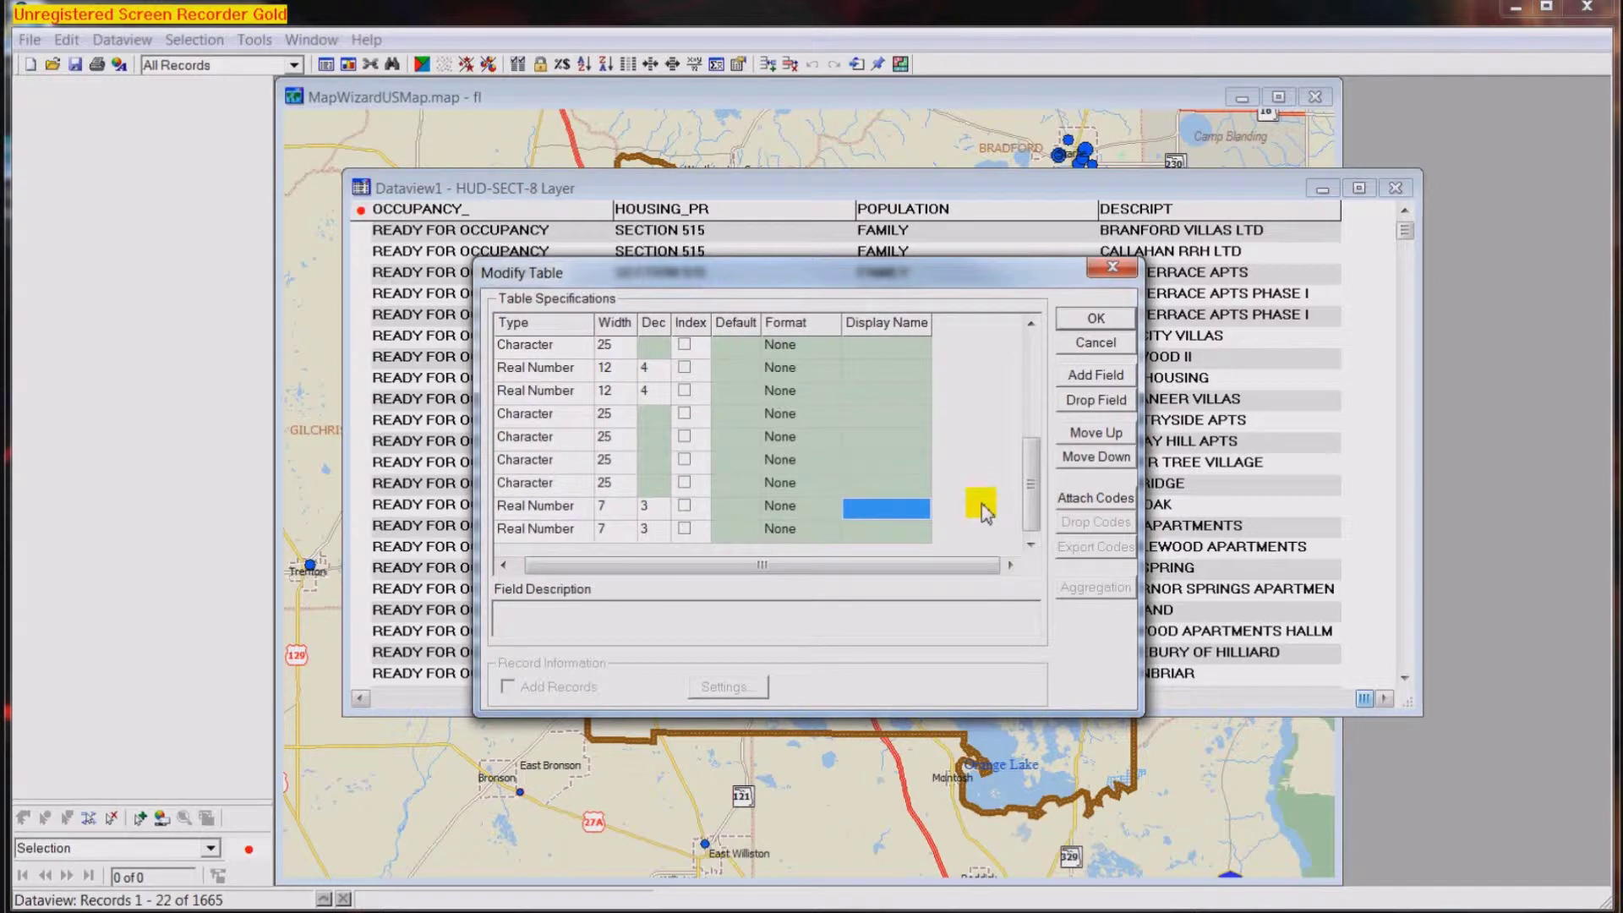
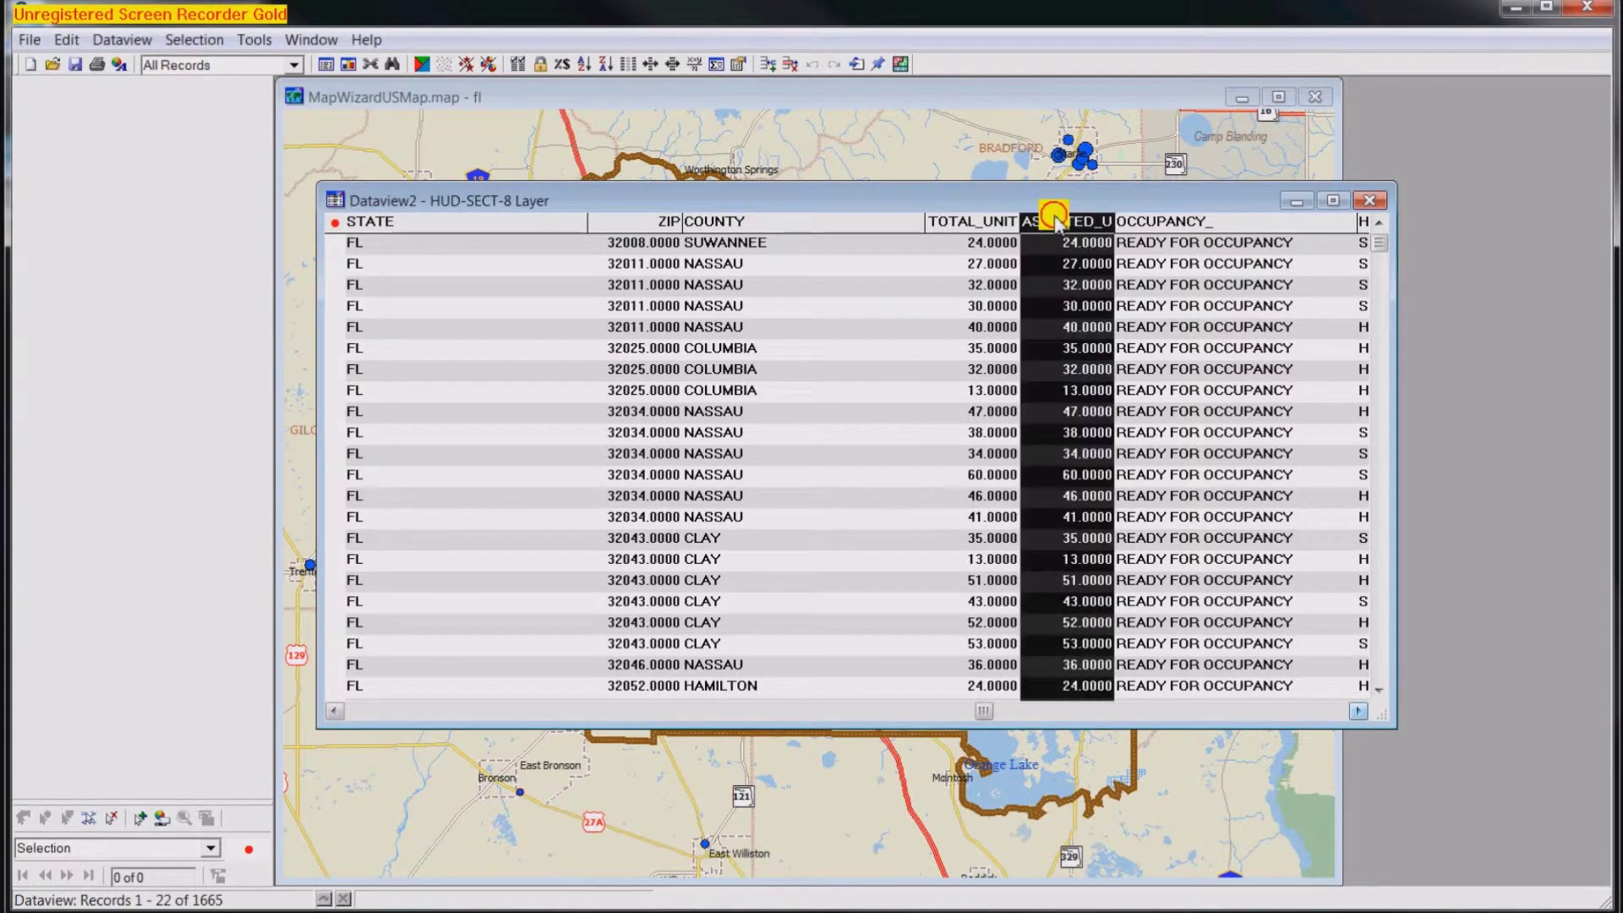
Select the PERASST column and build the formula field expression ASSISTED_U / TOTAL_UNIT
{"action": "left_click", "coordinate": [989, 223]}
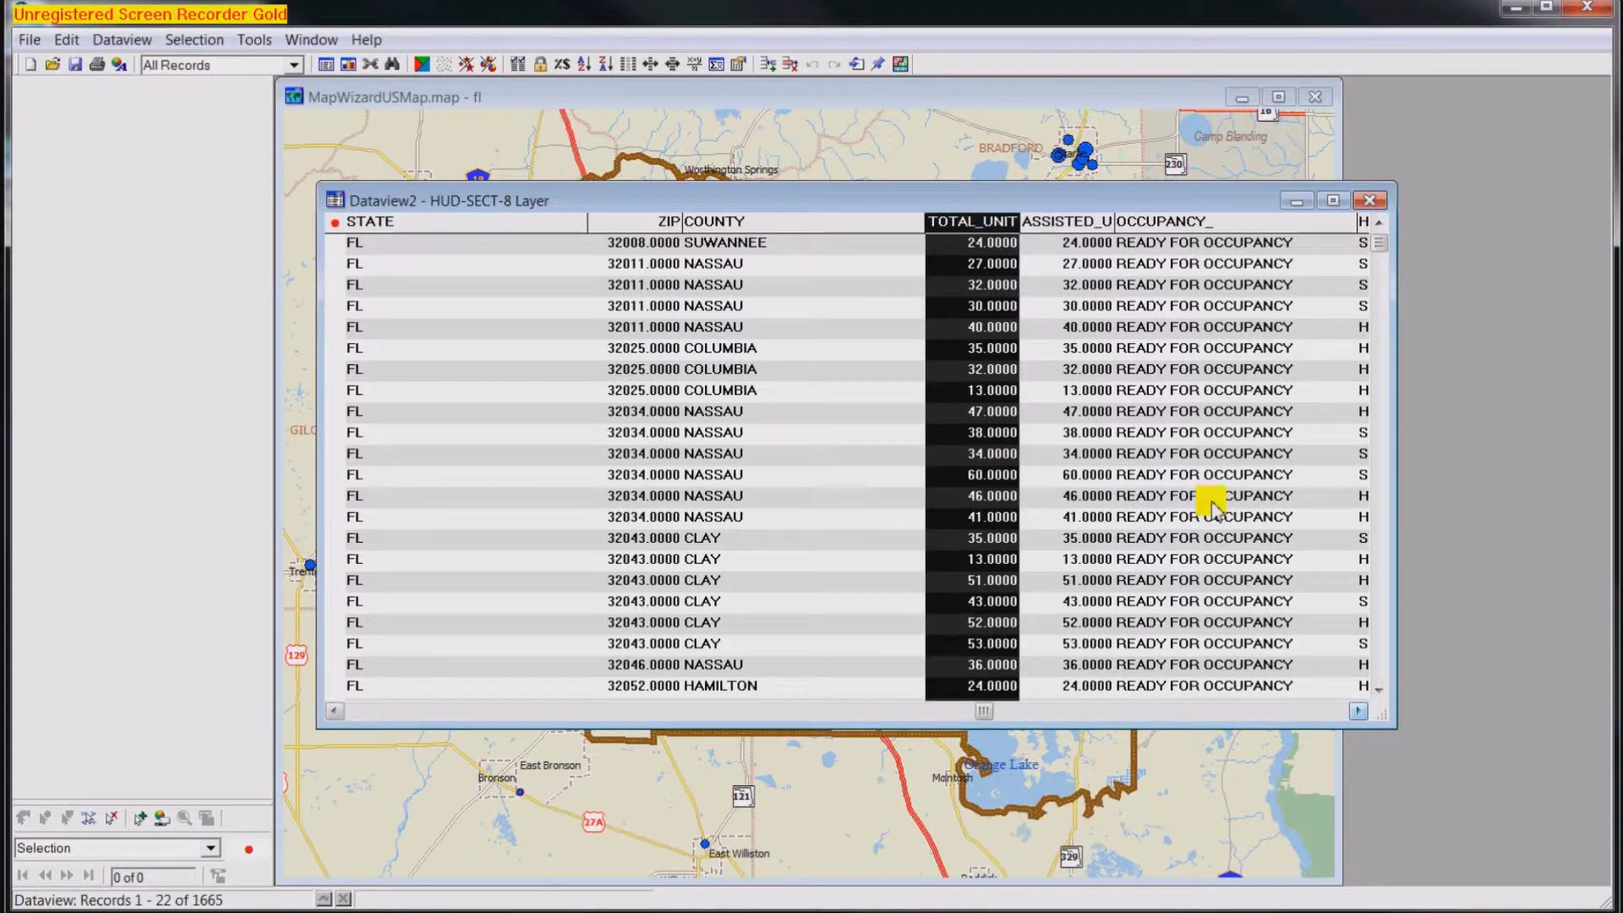
{"action": "left_click", "coordinate": [1316, 718]}
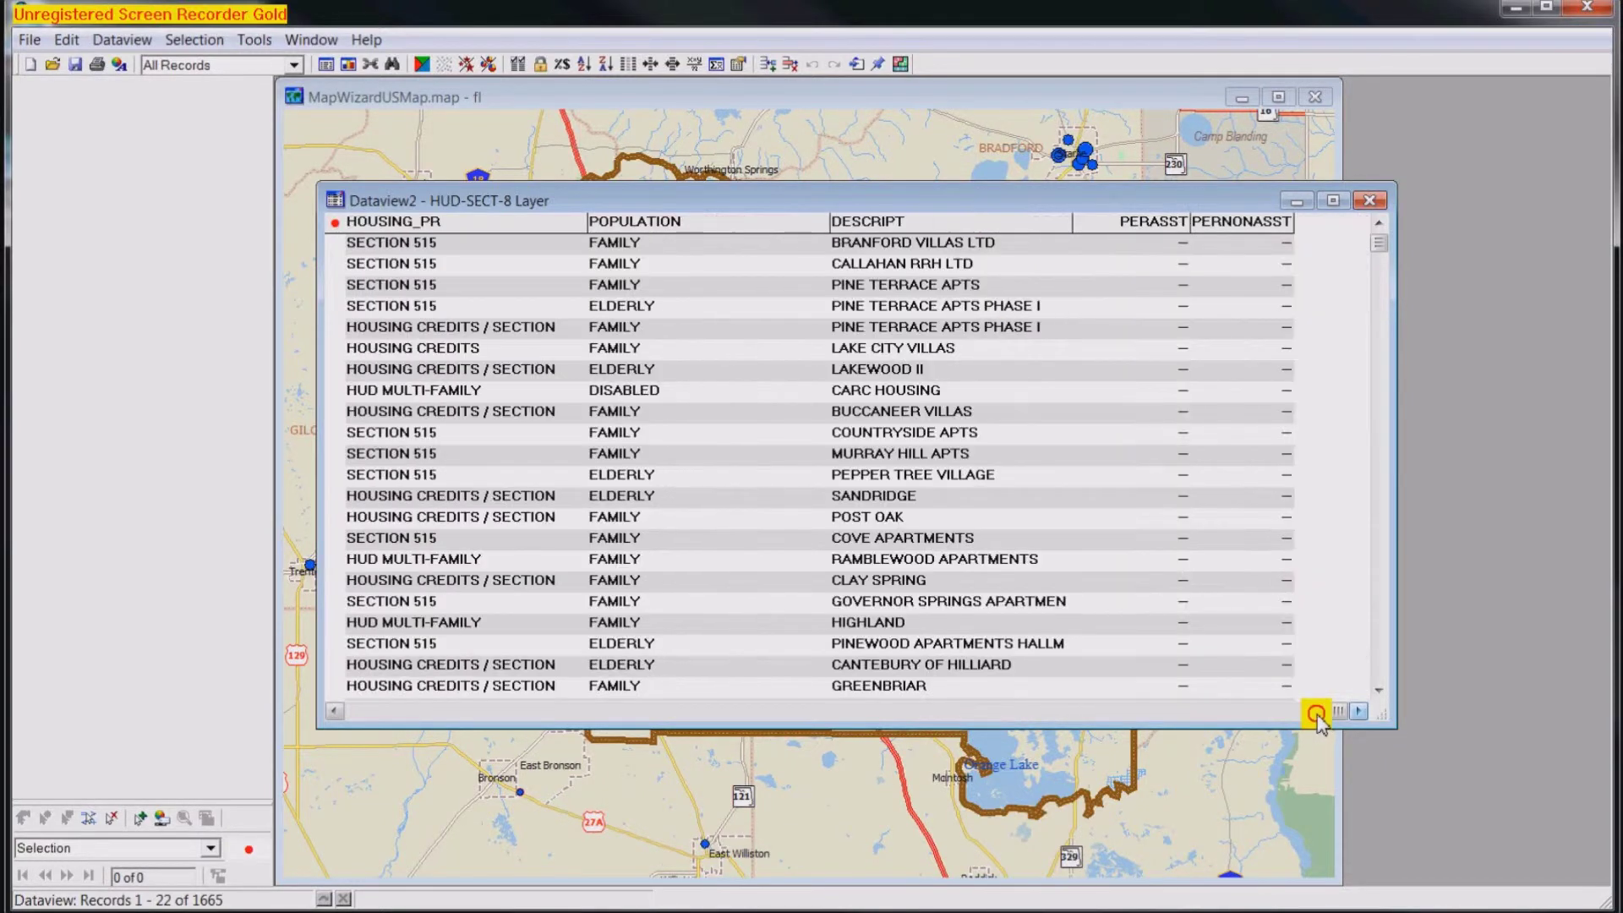
{"action": "left_click", "coordinate": [1153, 221]}
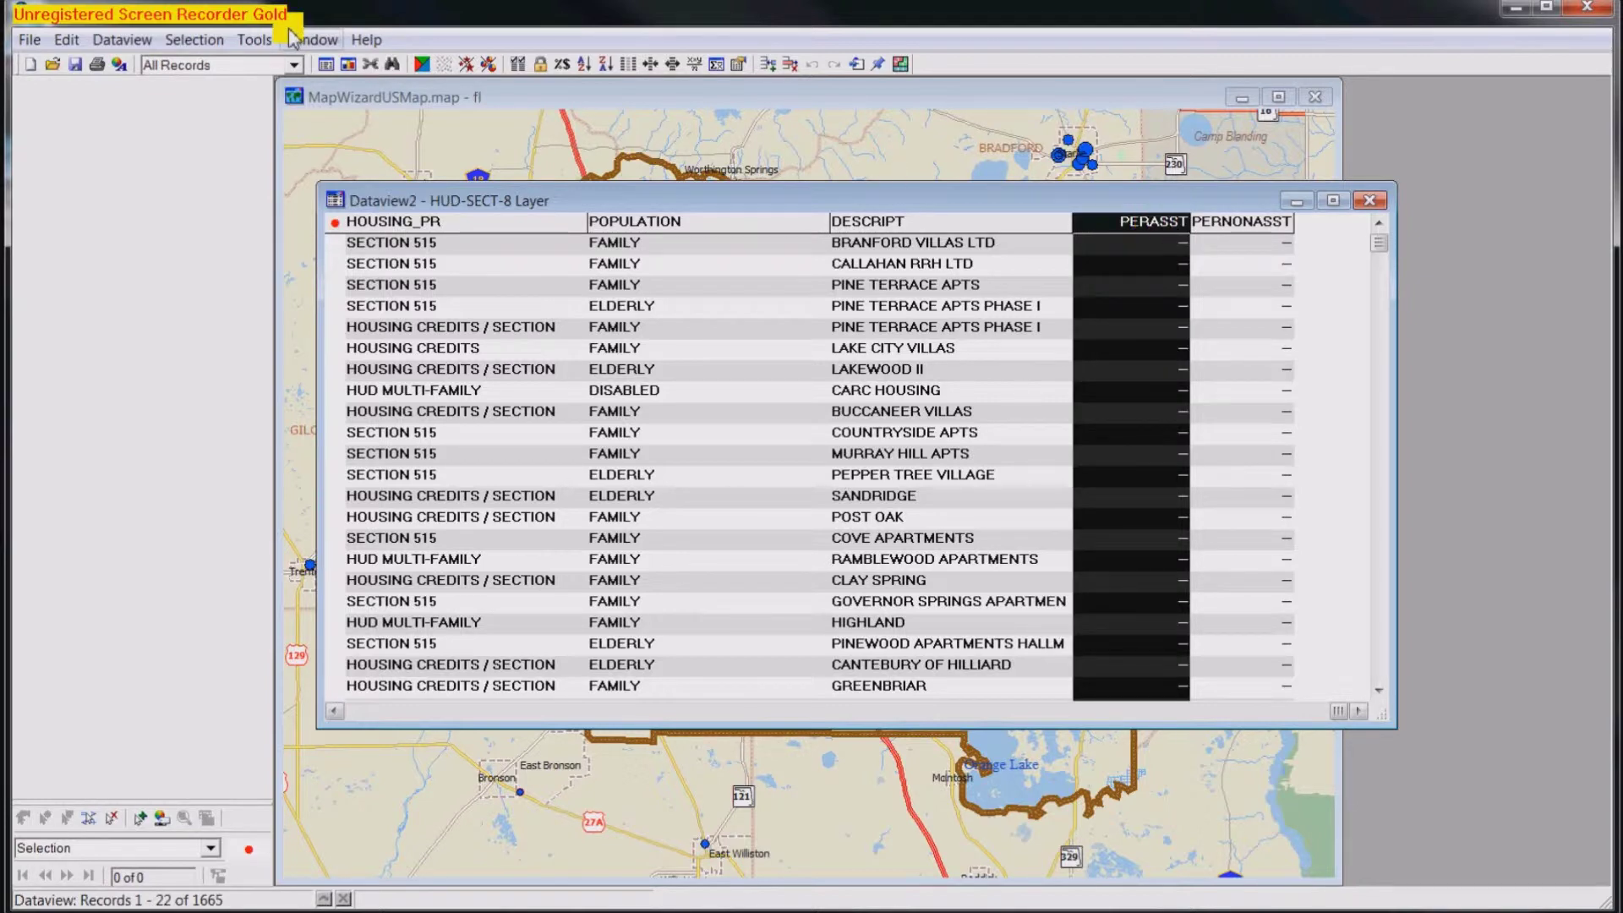
{"action": "left_click", "coordinate": [118, 42]}
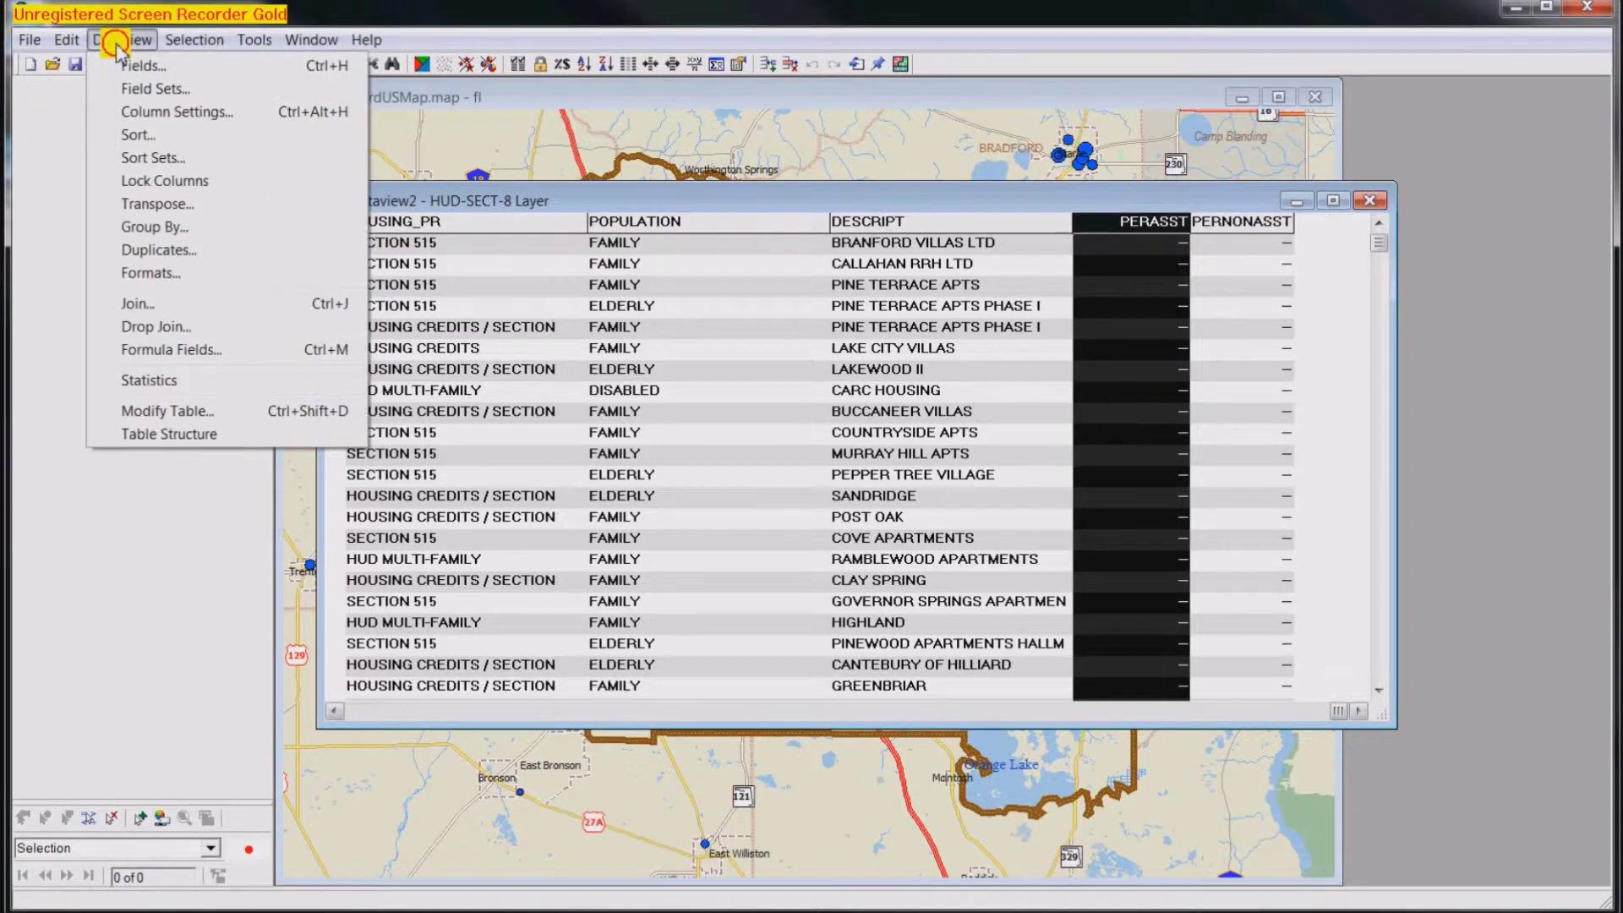
{"action": "left_click", "coordinate": [153, 354]}
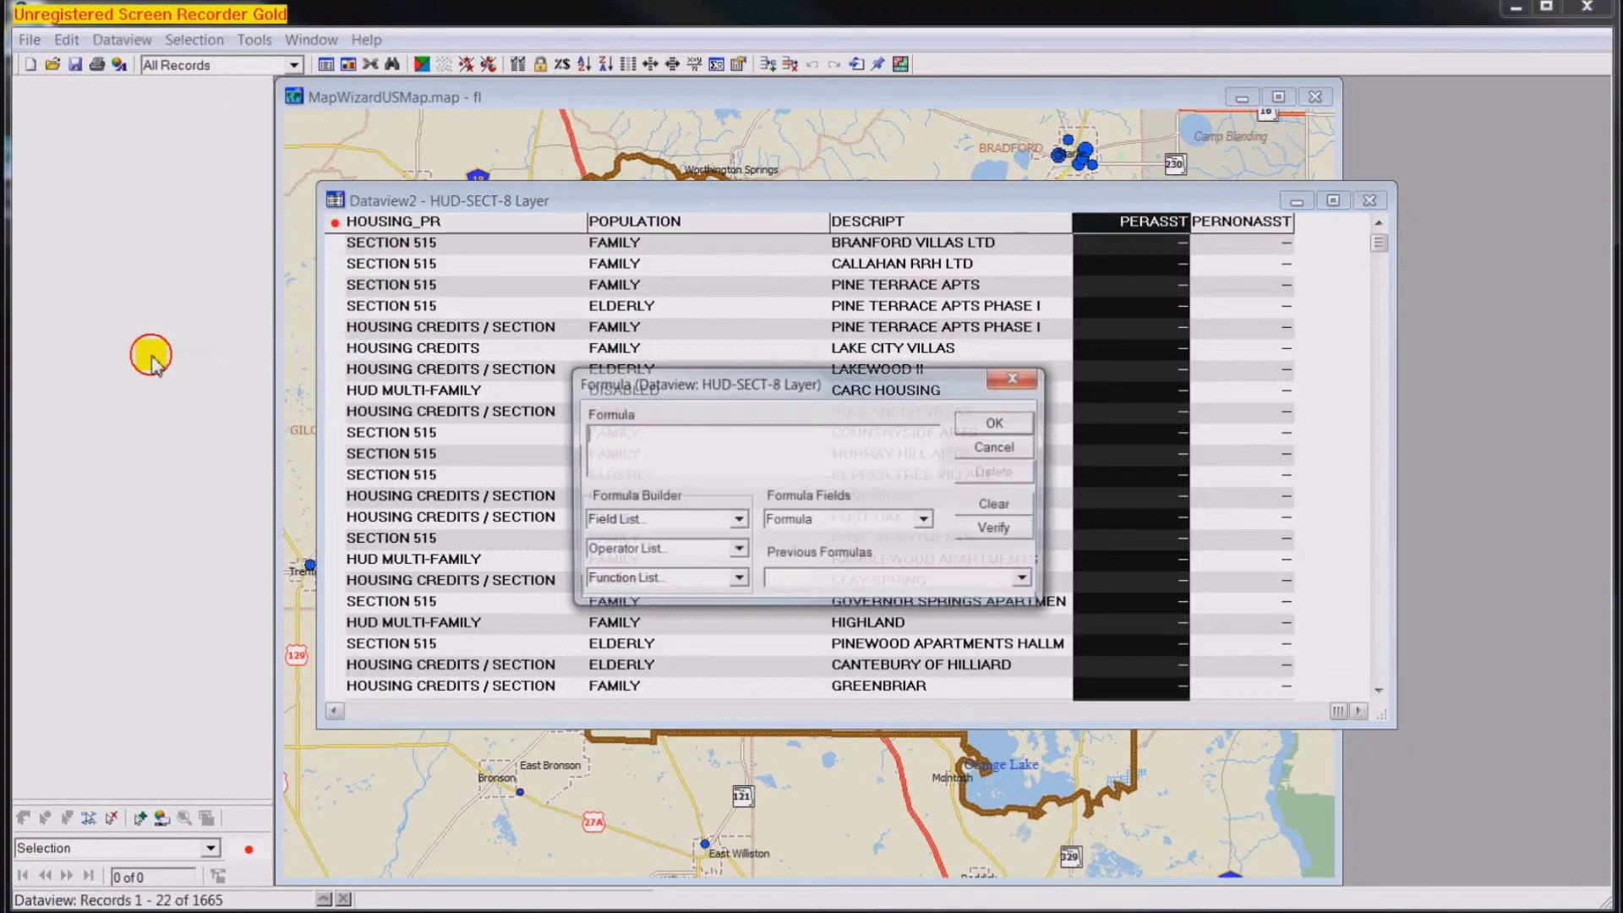
{"action": "left_click", "coordinate": [739, 523]}
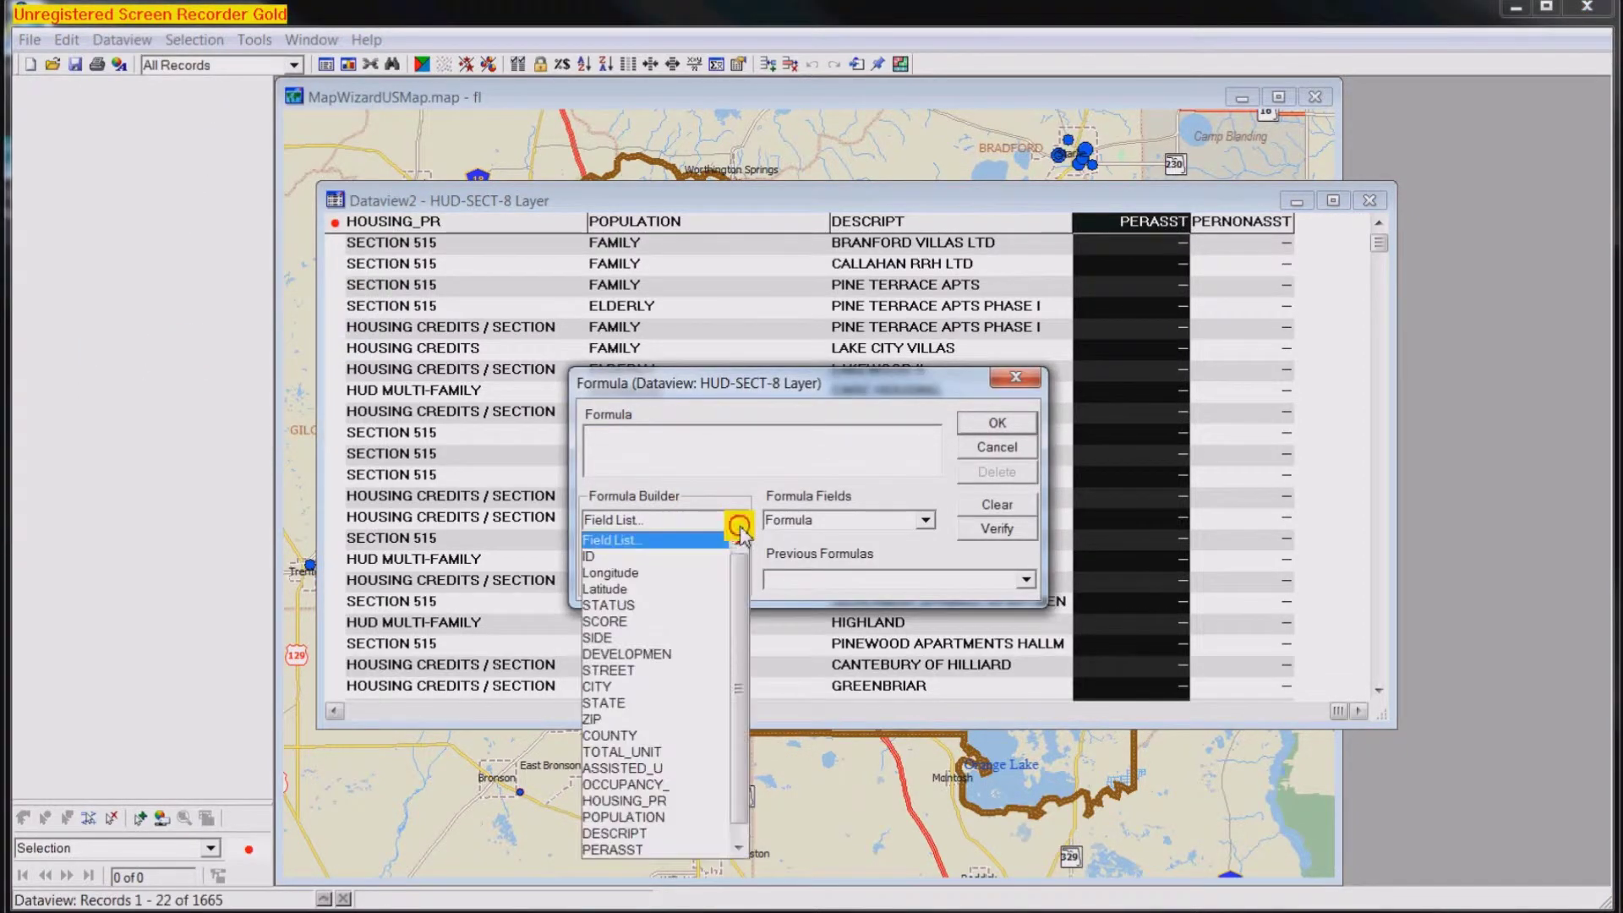
{"action": "left_click", "coordinate": [690, 771]}
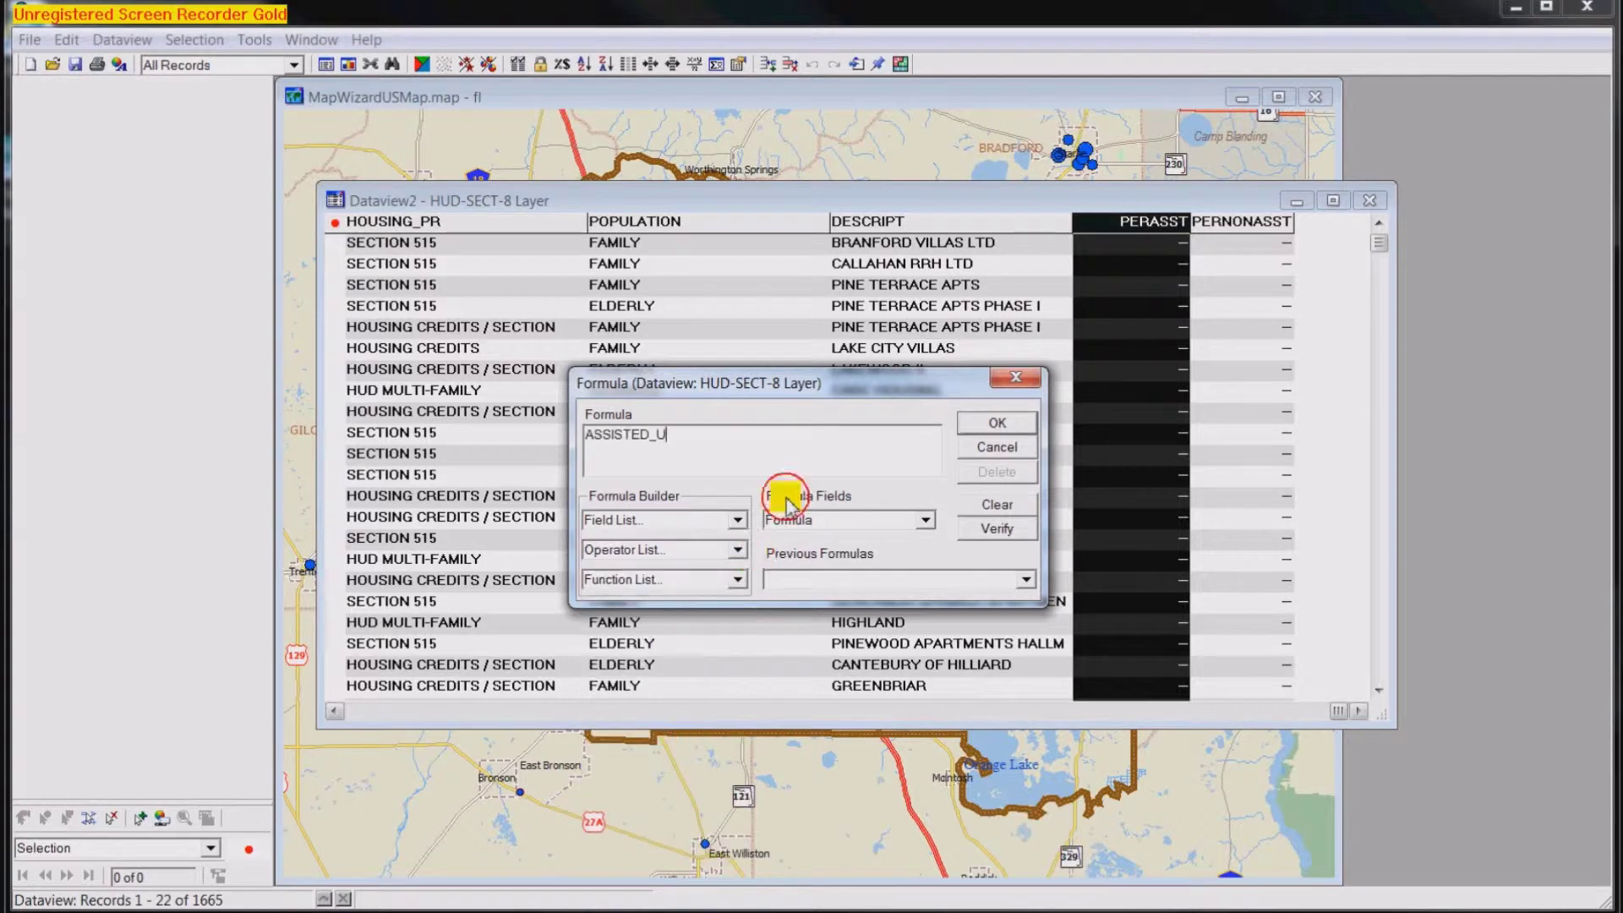
{"action": "left_click", "coordinate": [743, 553]}
{"action": "left_click", "coordinate": [634, 632]}
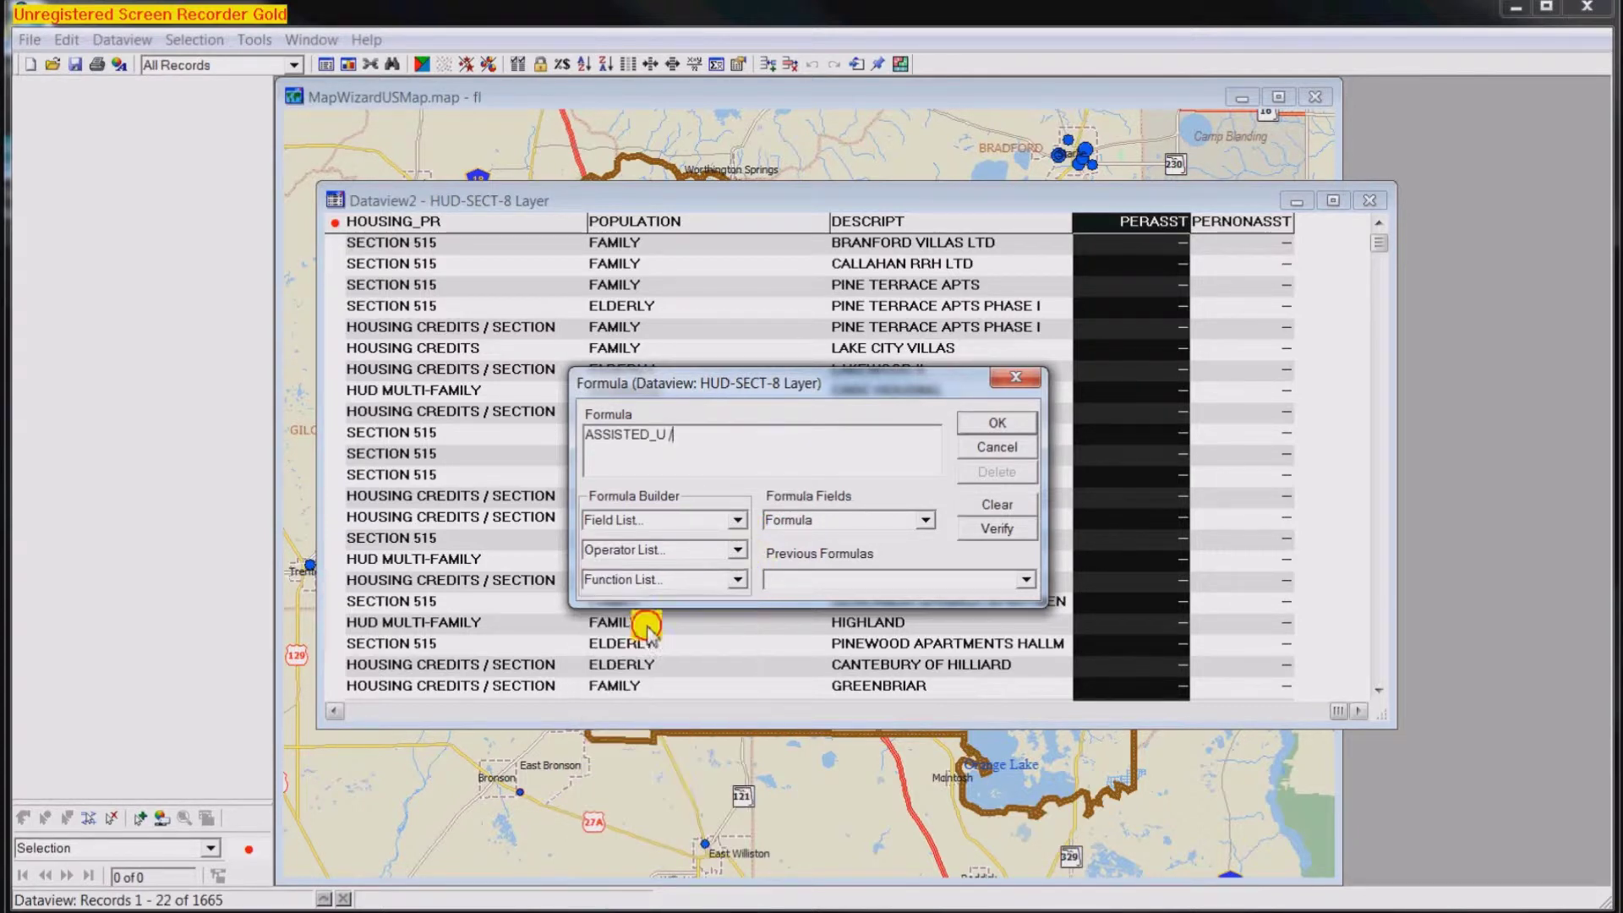
{"action": "left_click", "coordinate": [736, 520]}
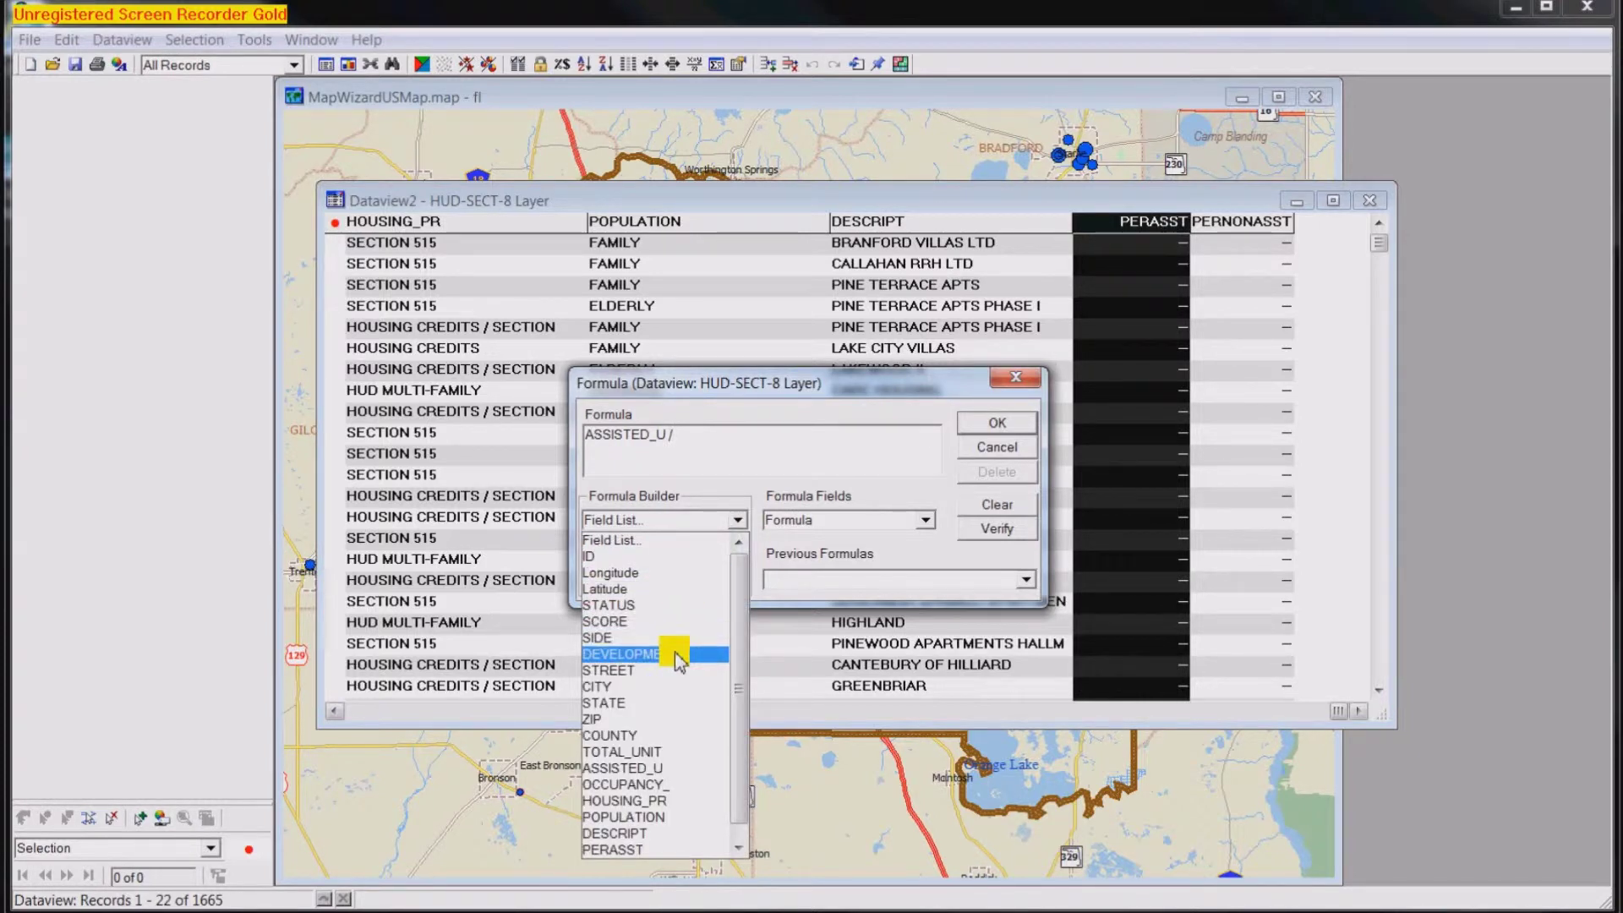
{"action": "left_click", "coordinate": [658, 755]}
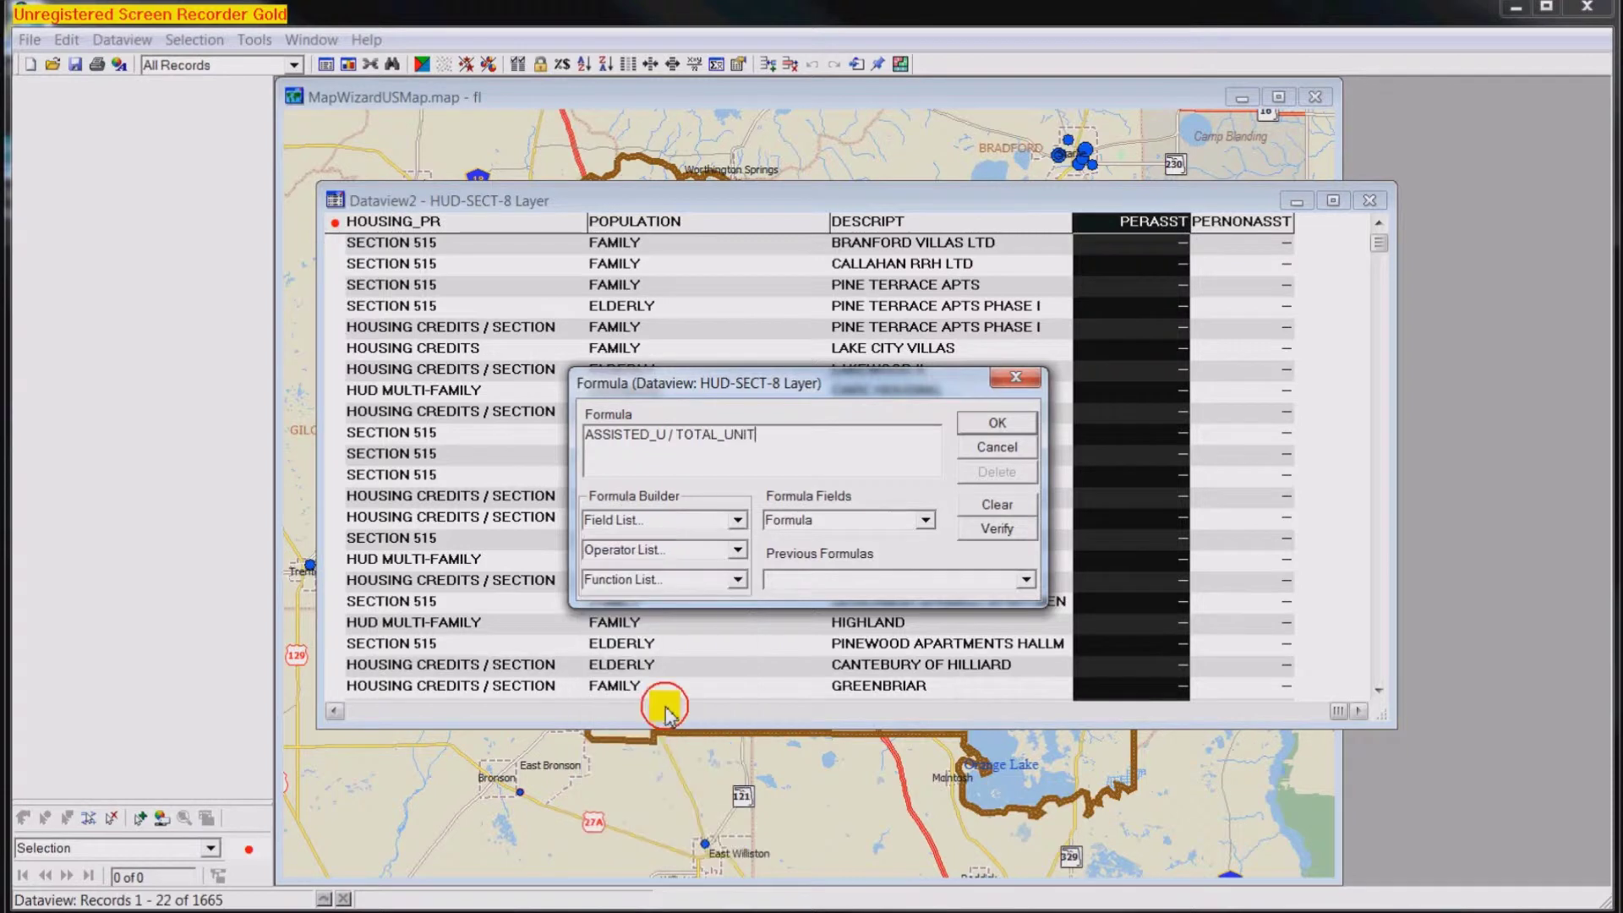
Name the formula field PerAsst, verify the formula's syntax and create the field
{"action": "left_click", "coordinate": [847, 524]}
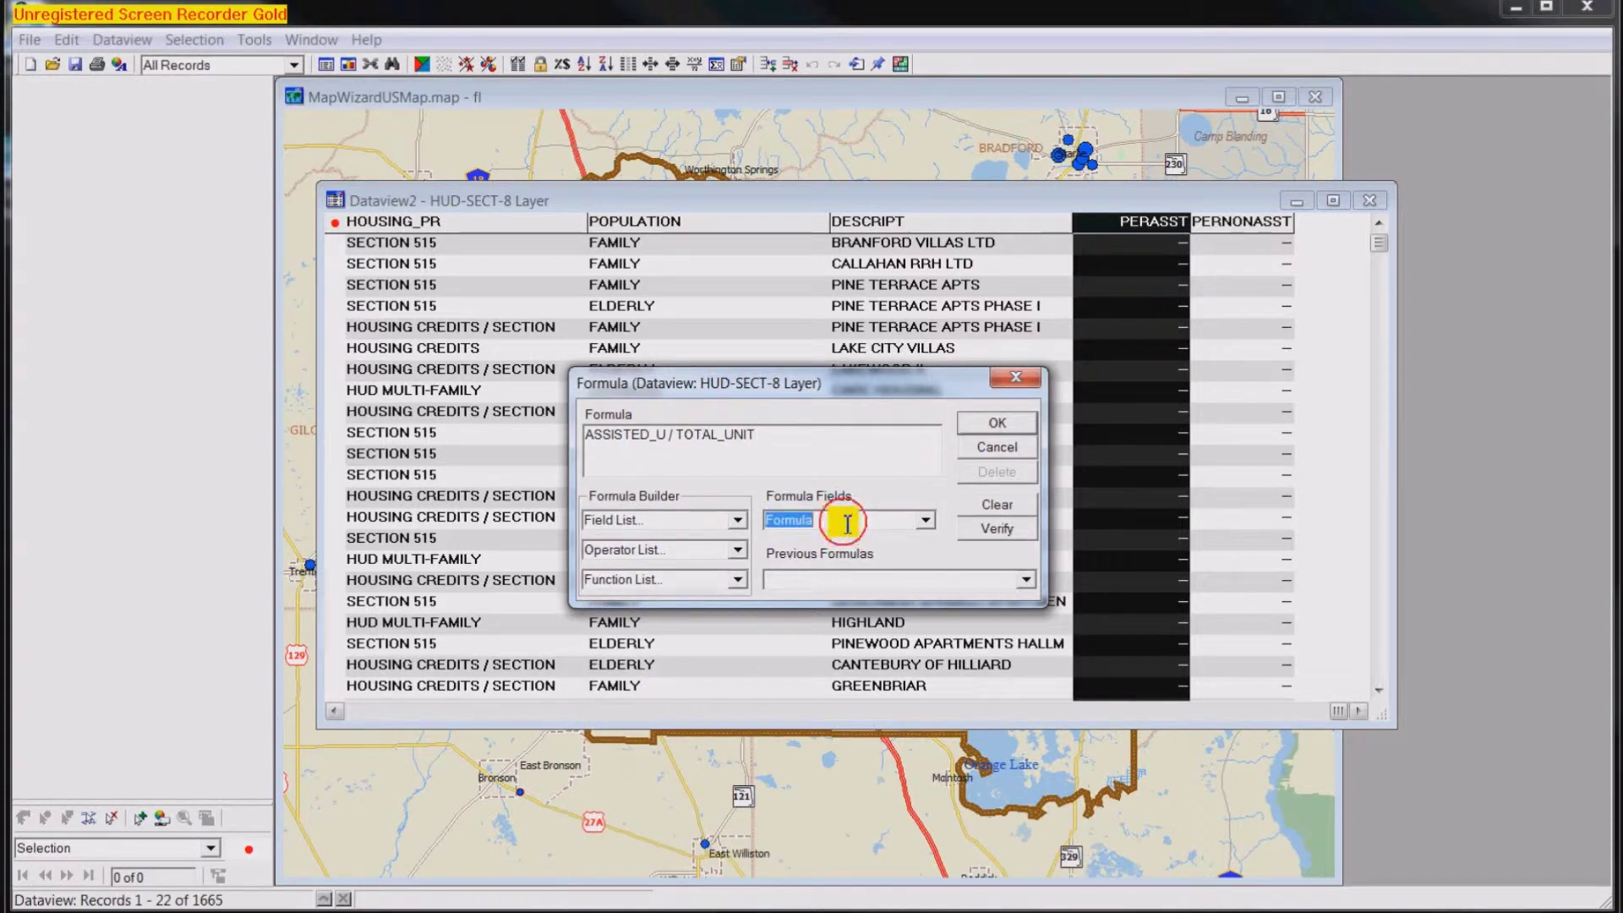
{"action": "type", "text": "Per"}
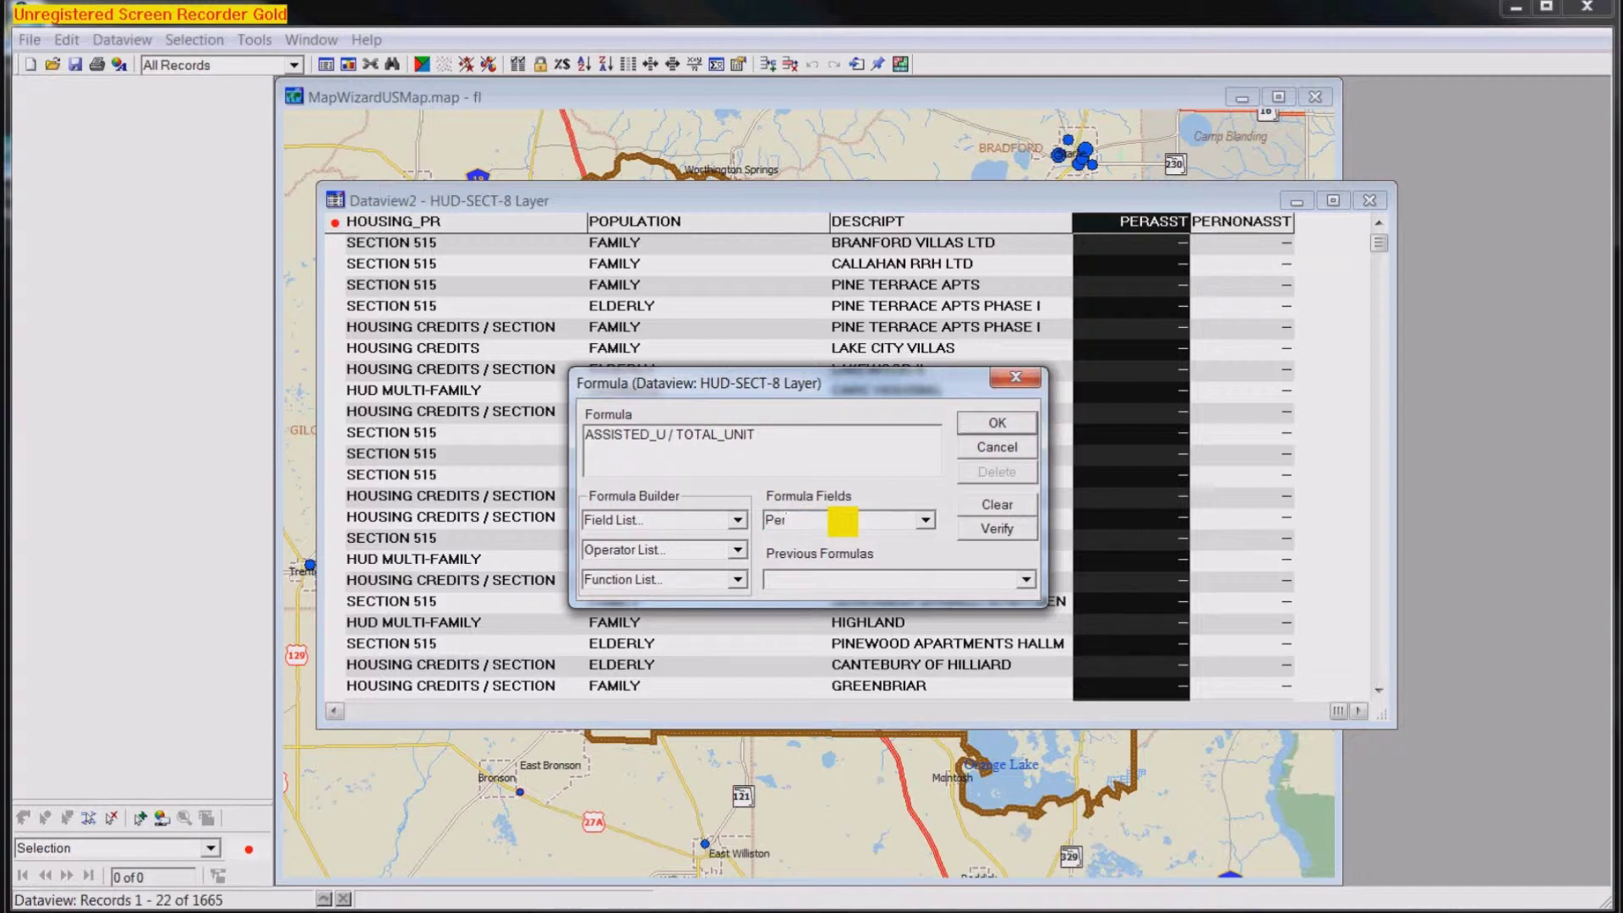
{"action": "type", "text": "Ass"}
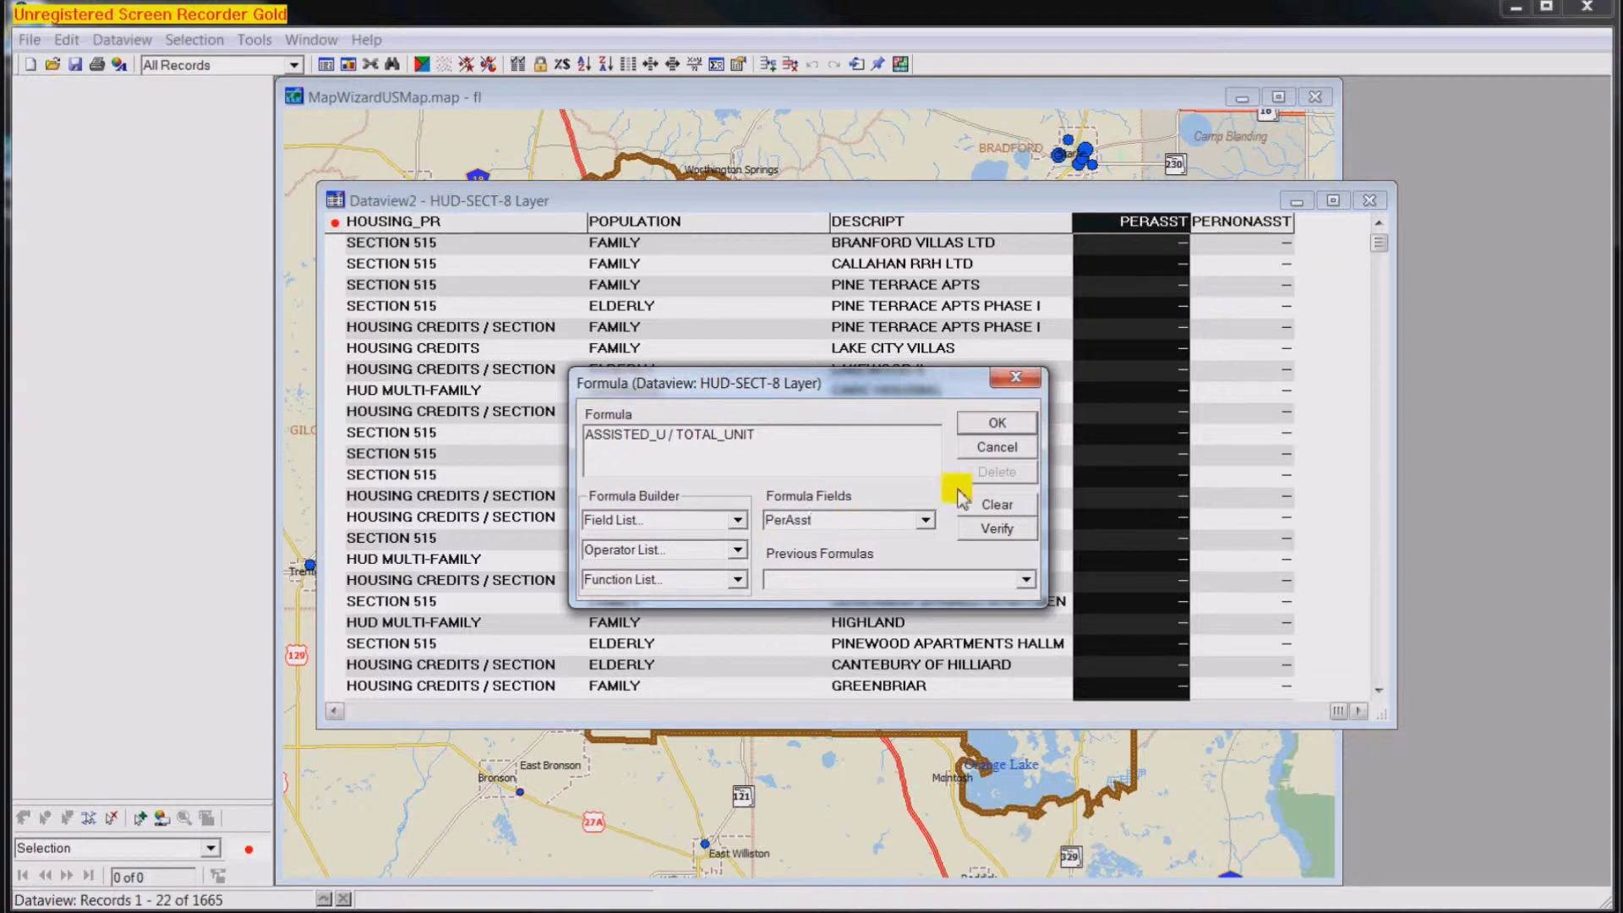
{"action": "type", "text": "t"}
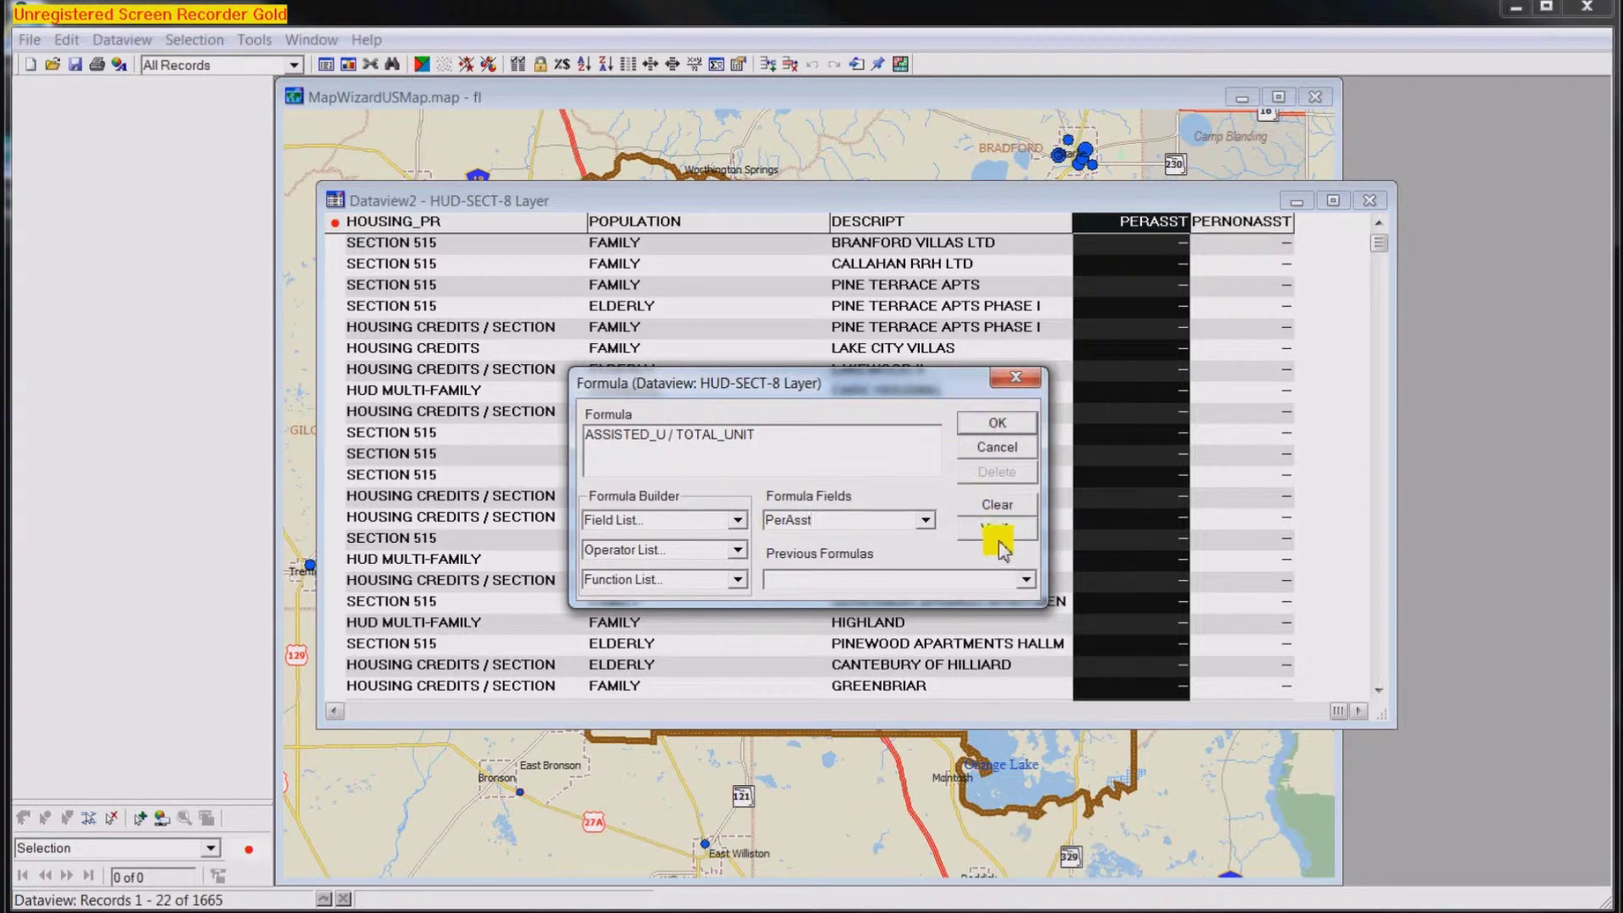
{"action": "left_click", "coordinate": [1002, 533]}
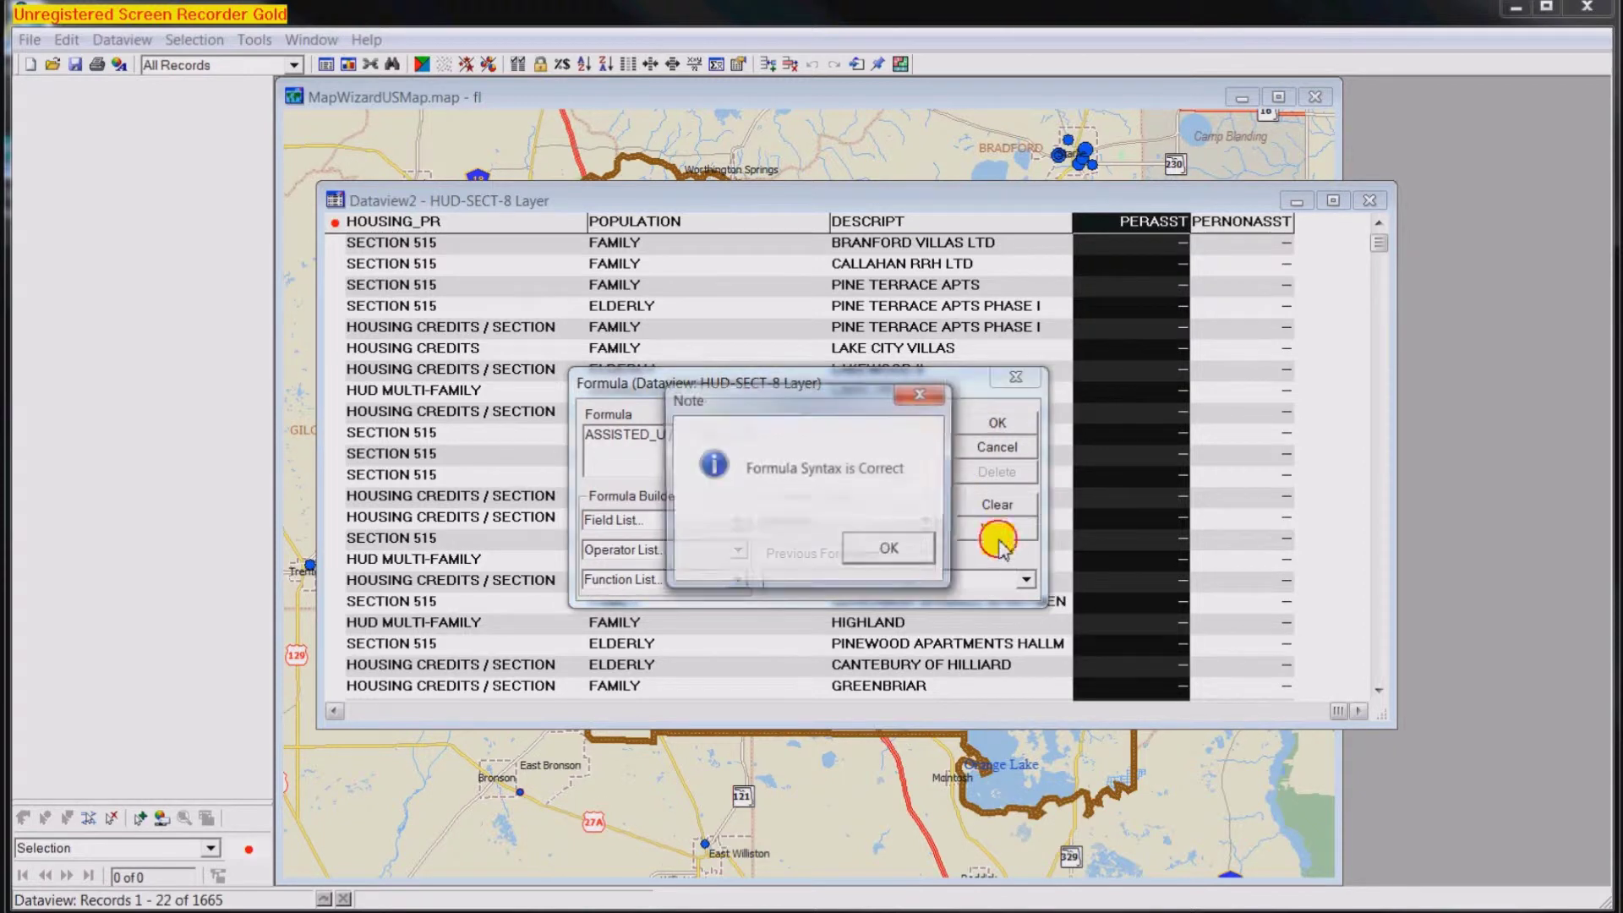
{"action": "left_click", "coordinate": [910, 565]}
{"action": "left_click", "coordinate": [1013, 426]}
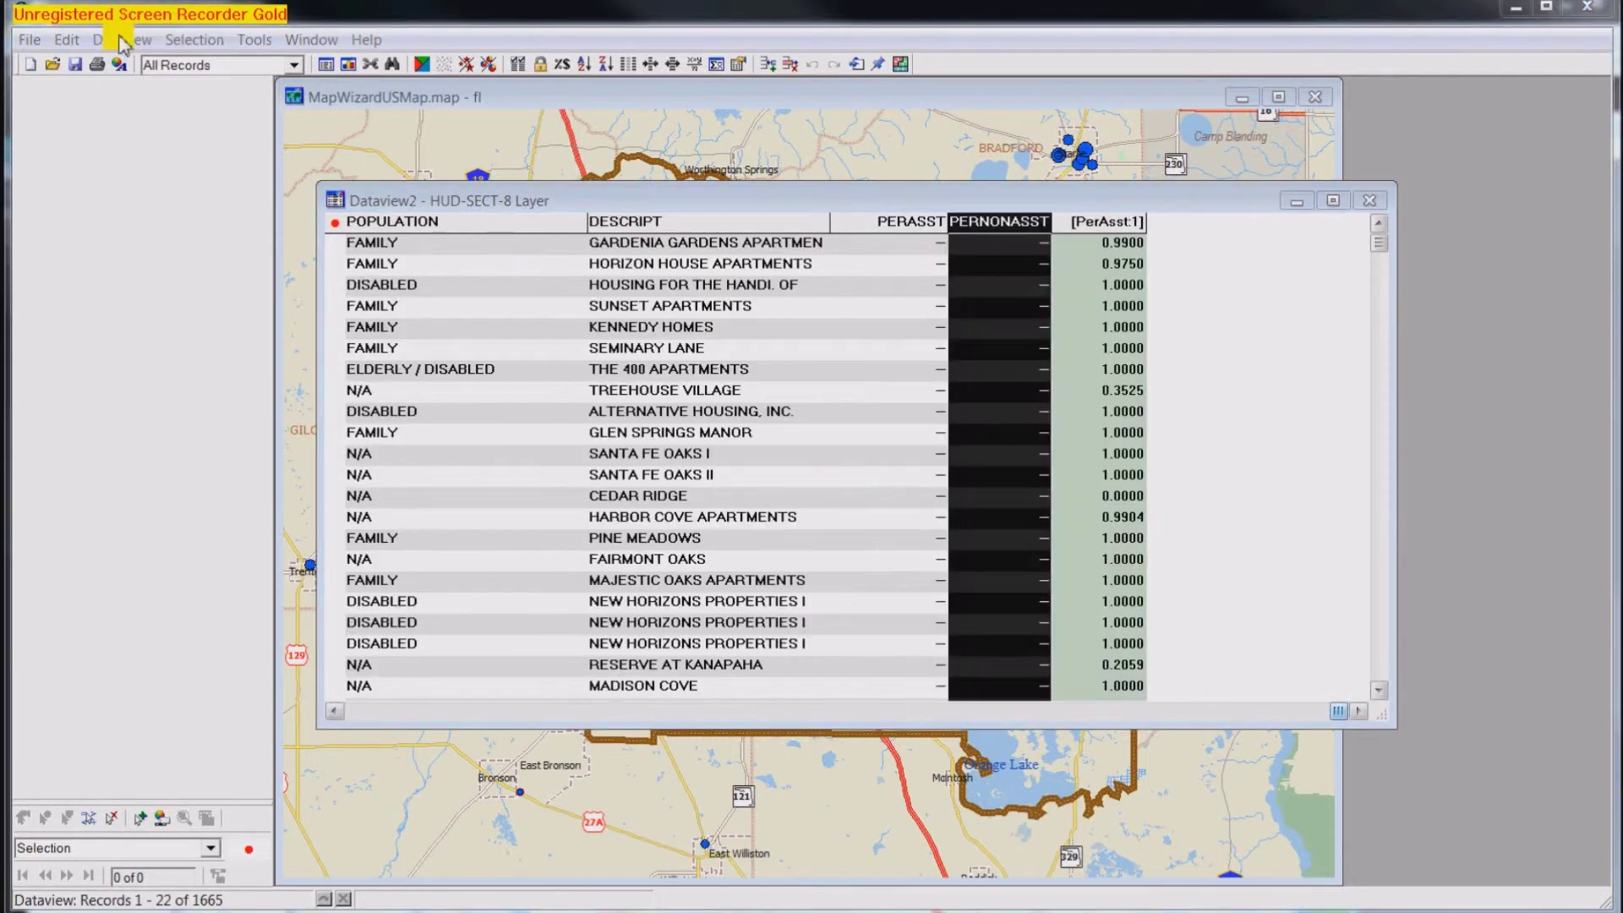
Start another formula field and build the expression 1-[PerAsst:1]
{"action": "left_click", "coordinate": [123, 39]}
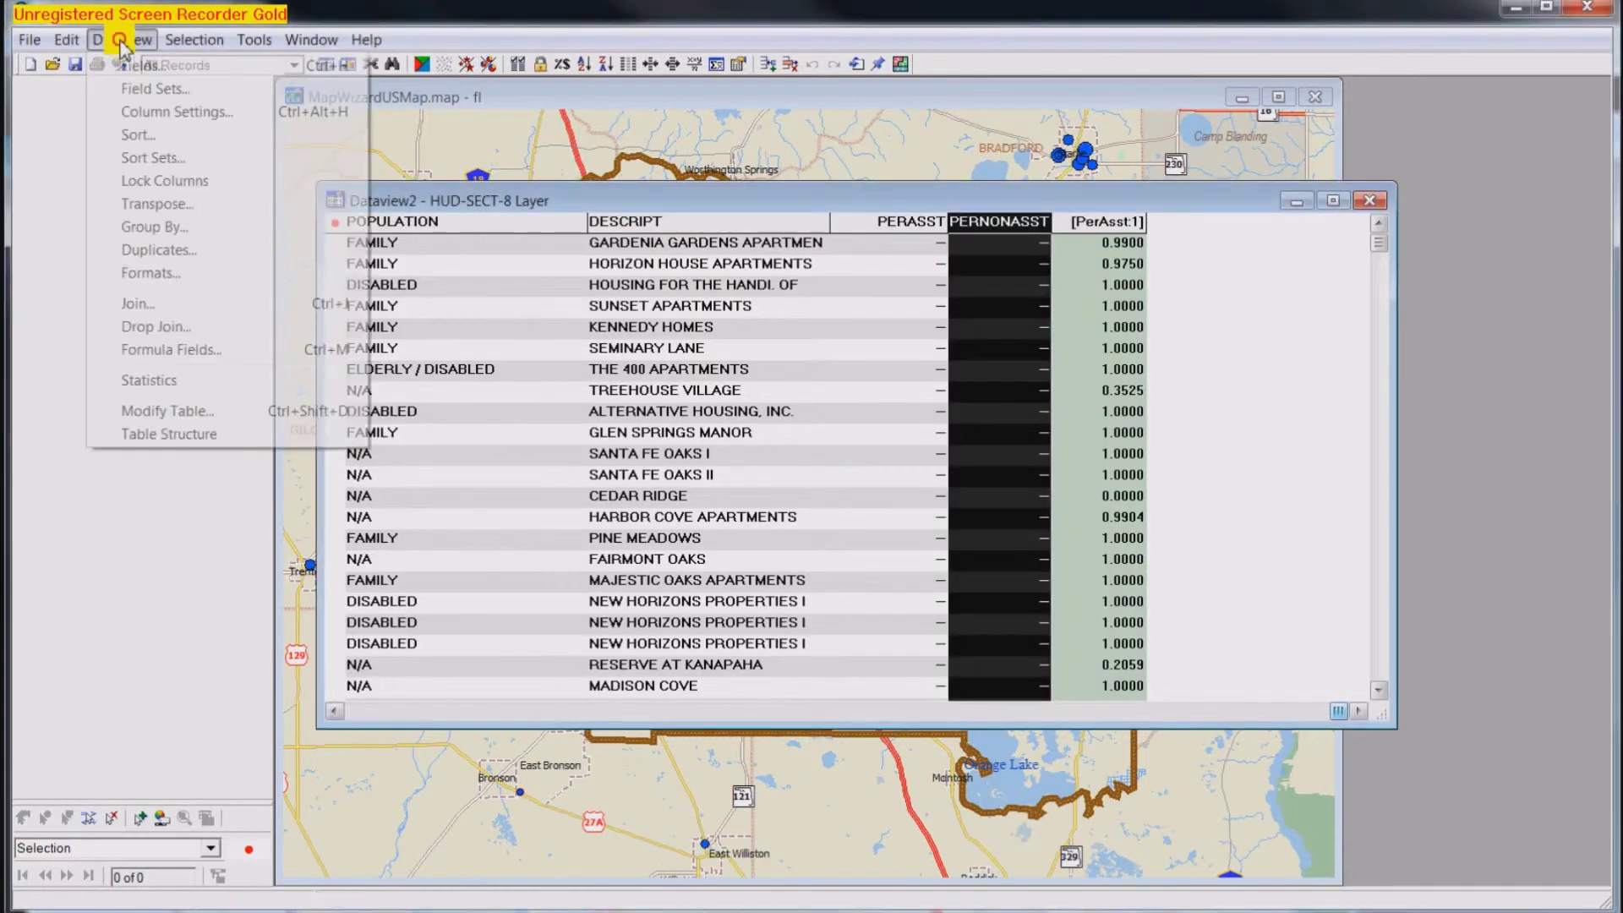
{"action": "left_click", "coordinate": [211, 351]}
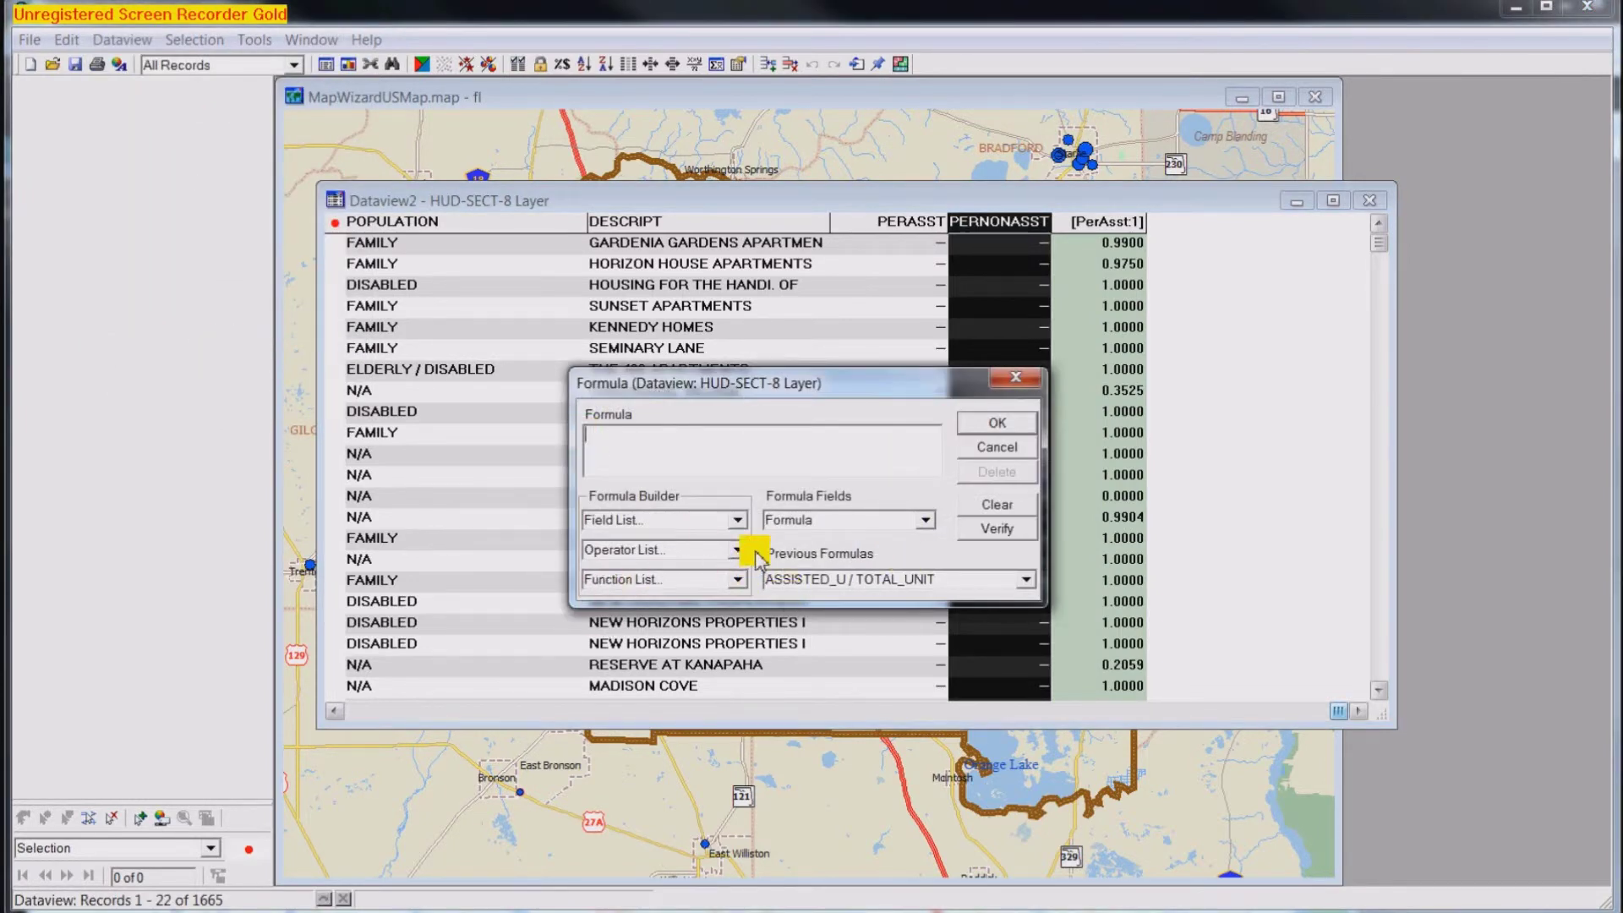
{"action": "left_click", "coordinate": [738, 526]}
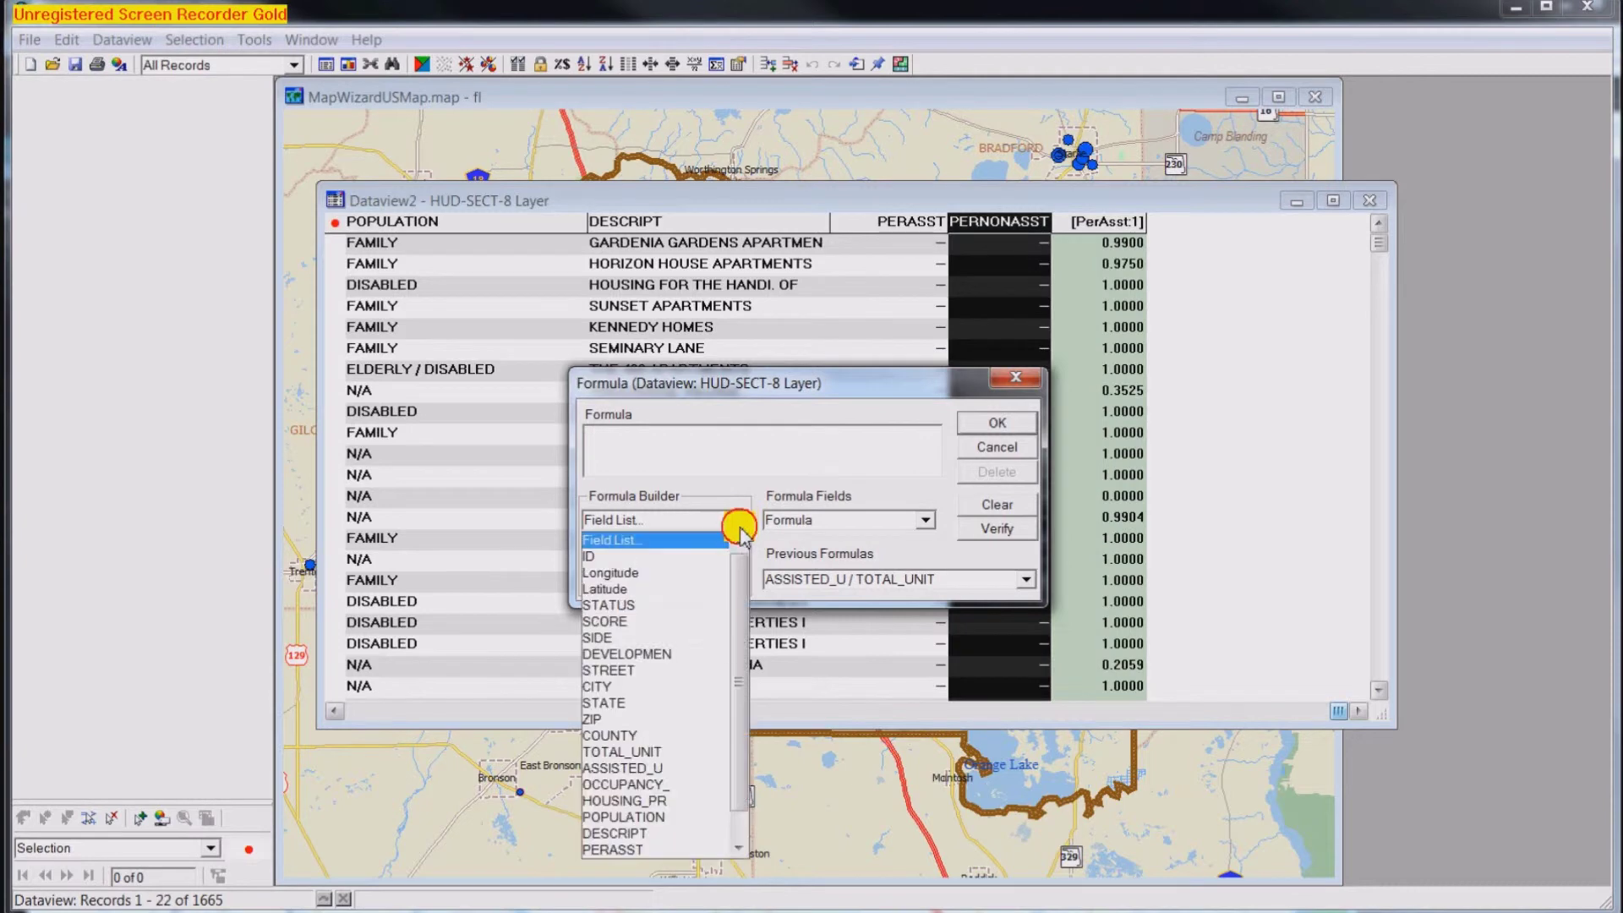
{"action": "scroll", "coordinate": [739, 761], "scroll_direction": "down", "scroll_amount": 1}
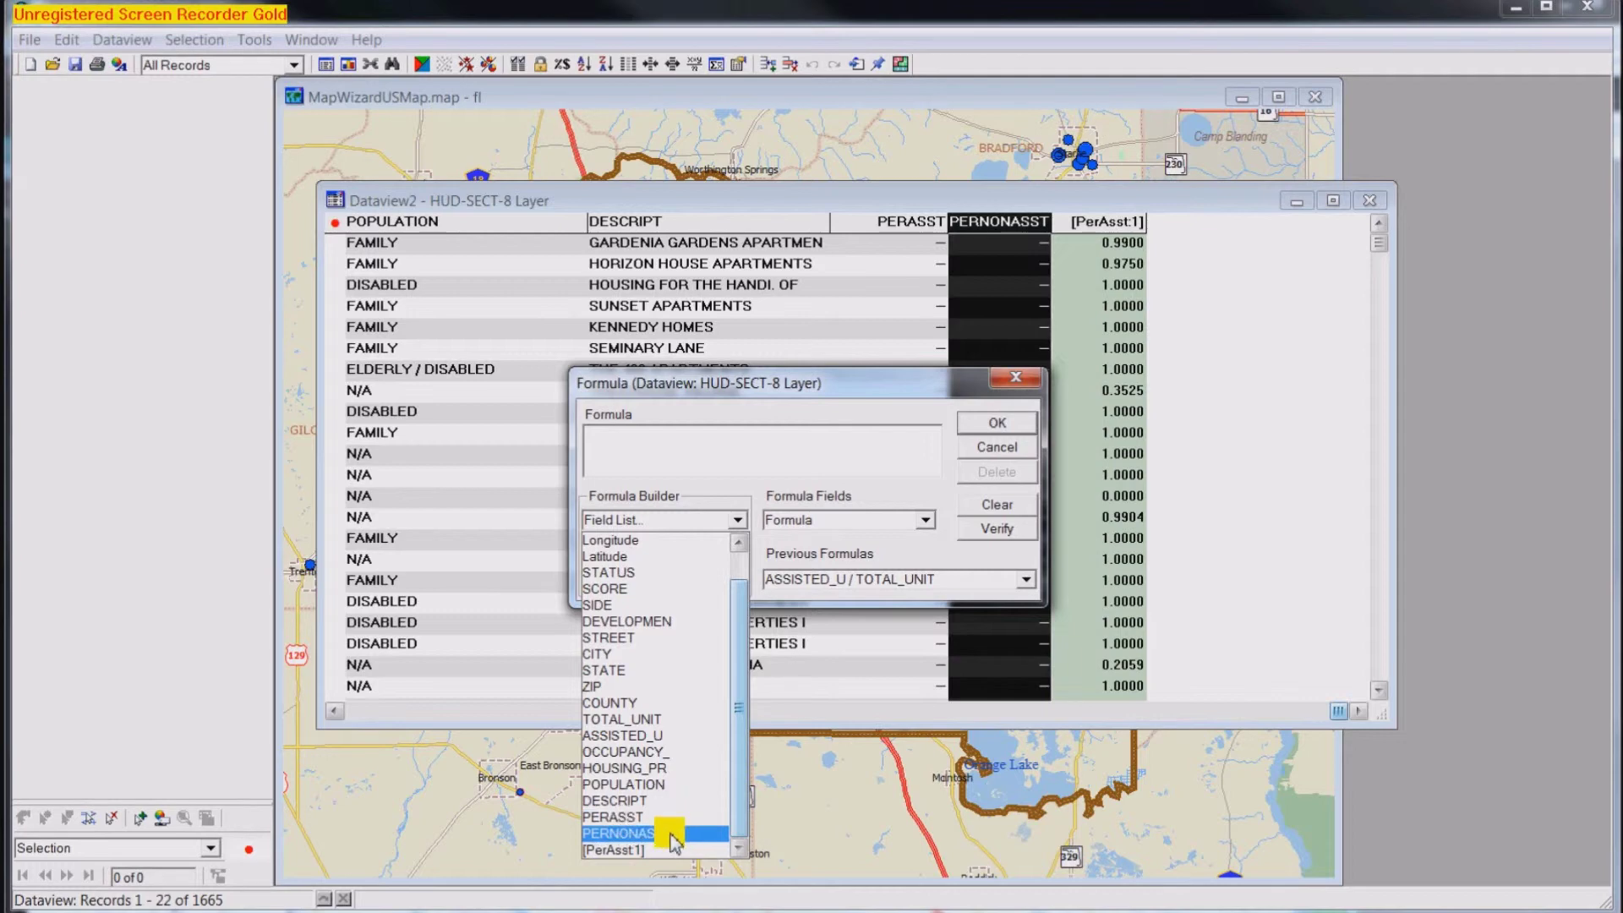
{"action": "left_click", "coordinate": [623, 850]}
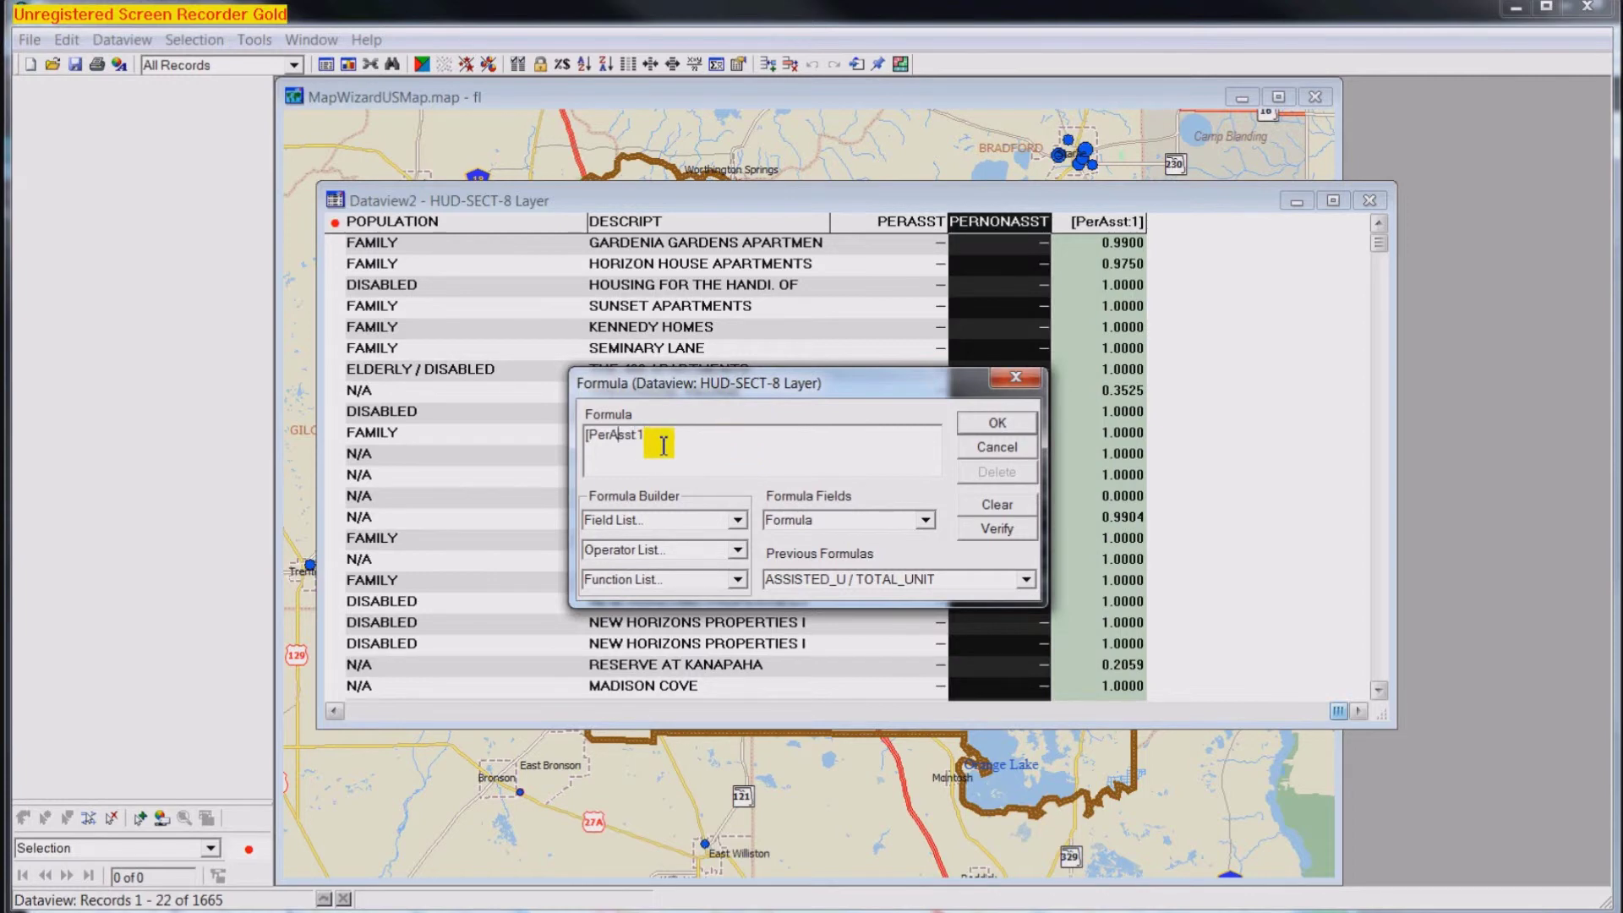
{"action": "key", "text": "Home"}
{"action": "type", "text": "1-"}
Verify the non-assisted formula's syntax, name the formula field PernonAsst and create it
{"action": "left_click", "coordinate": [994, 528]}
{"action": "left_click", "coordinate": [889, 549]}
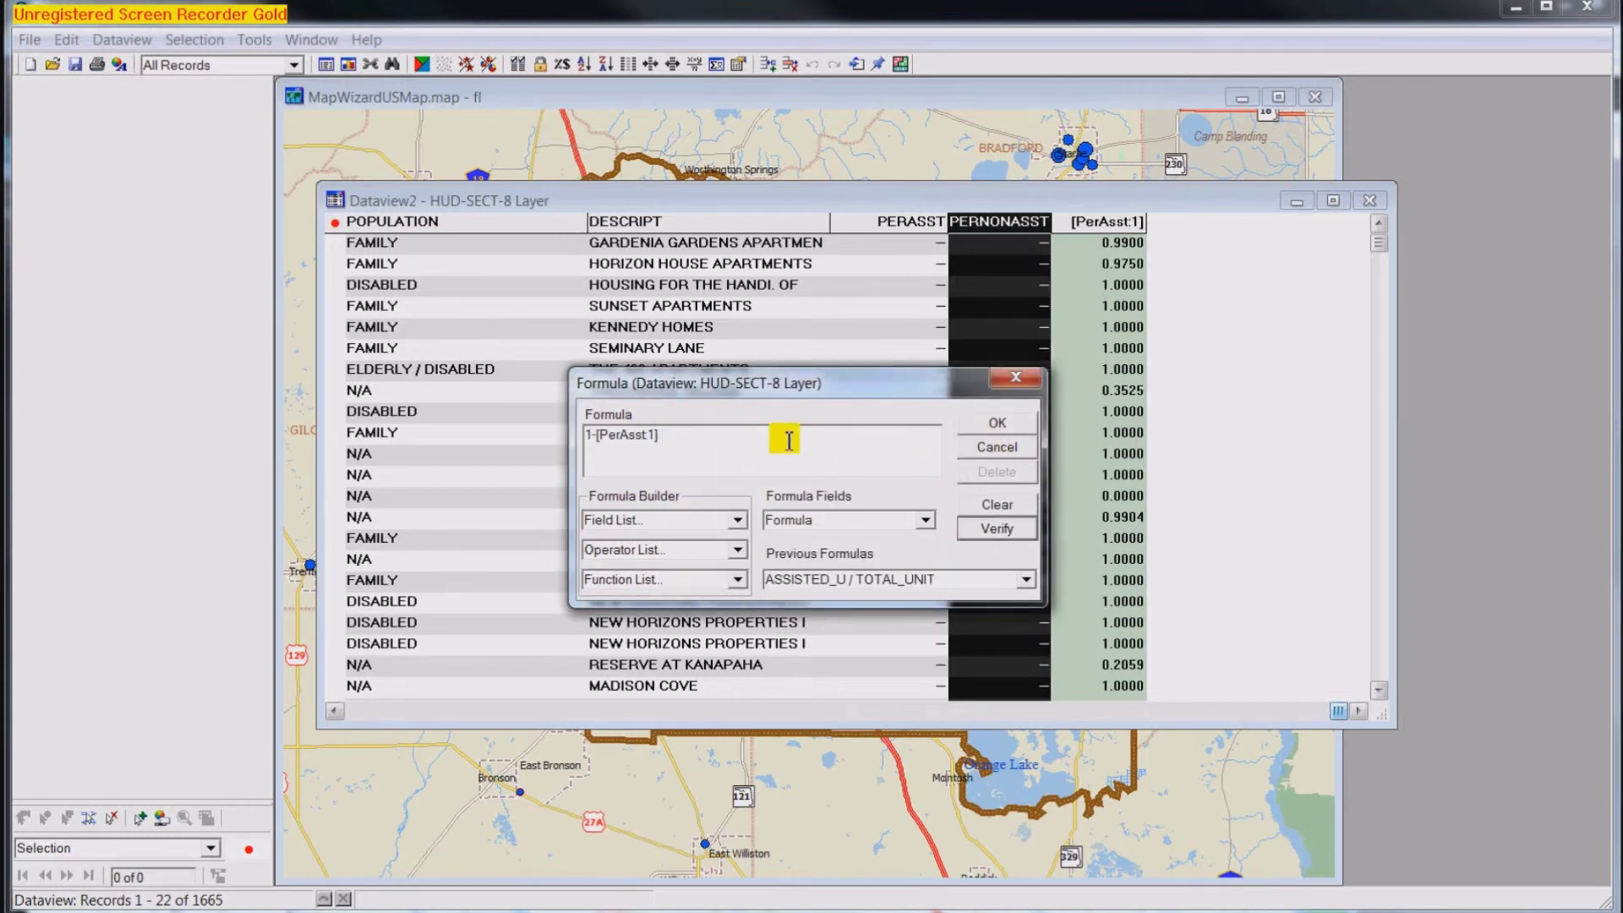
{"action": "double_click", "coordinate": [822, 521]}
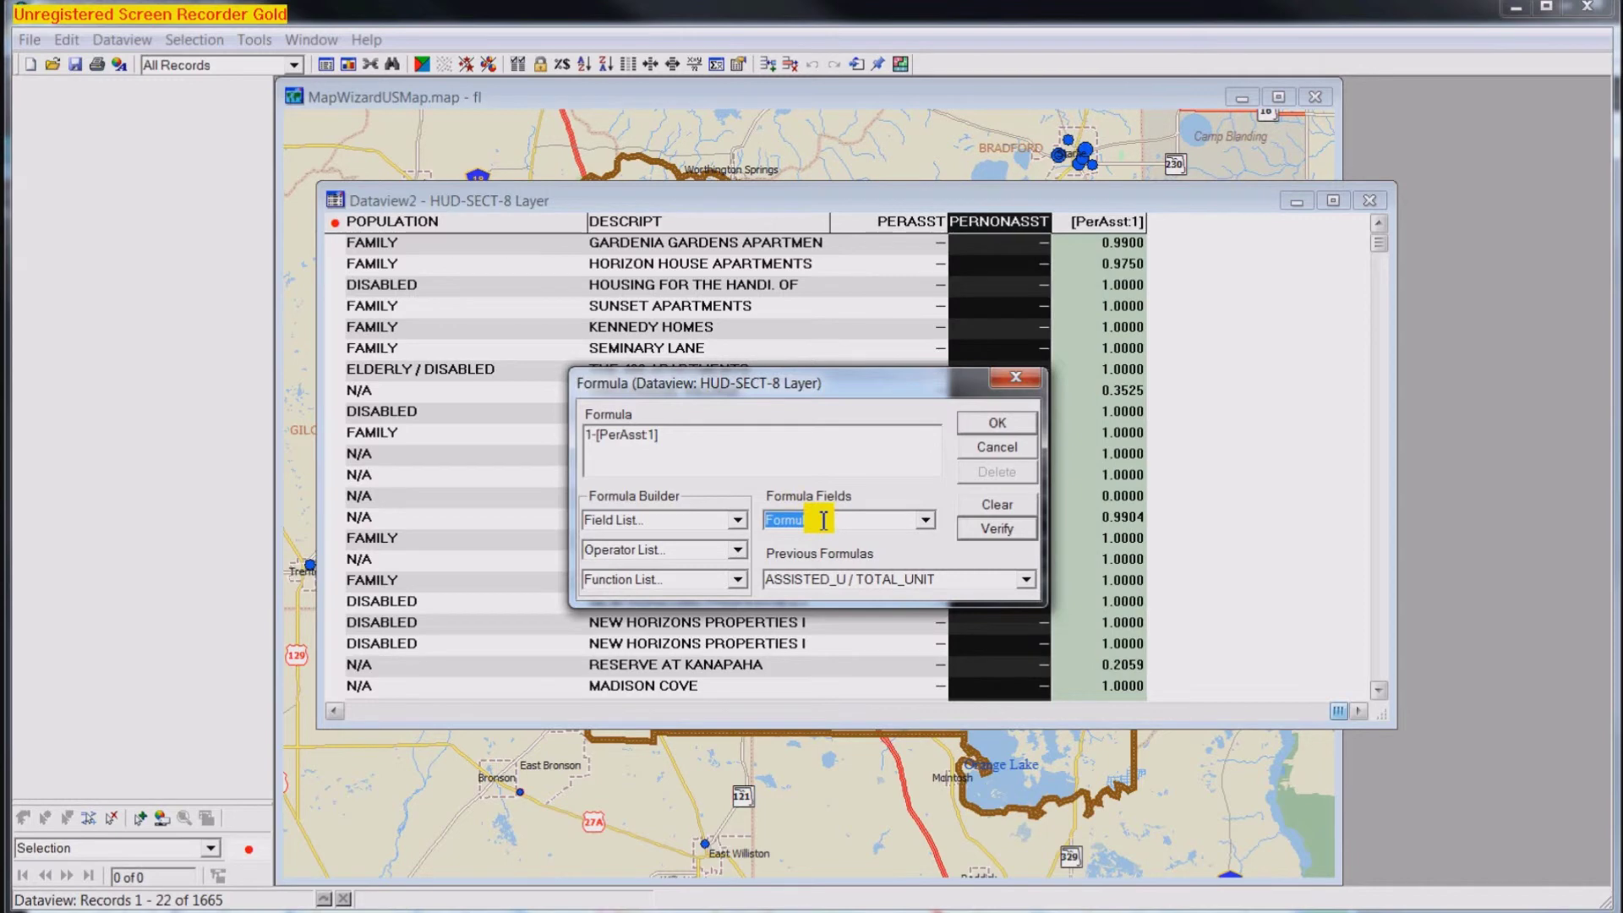
{"action": "type", "text": "PernonAsst"}
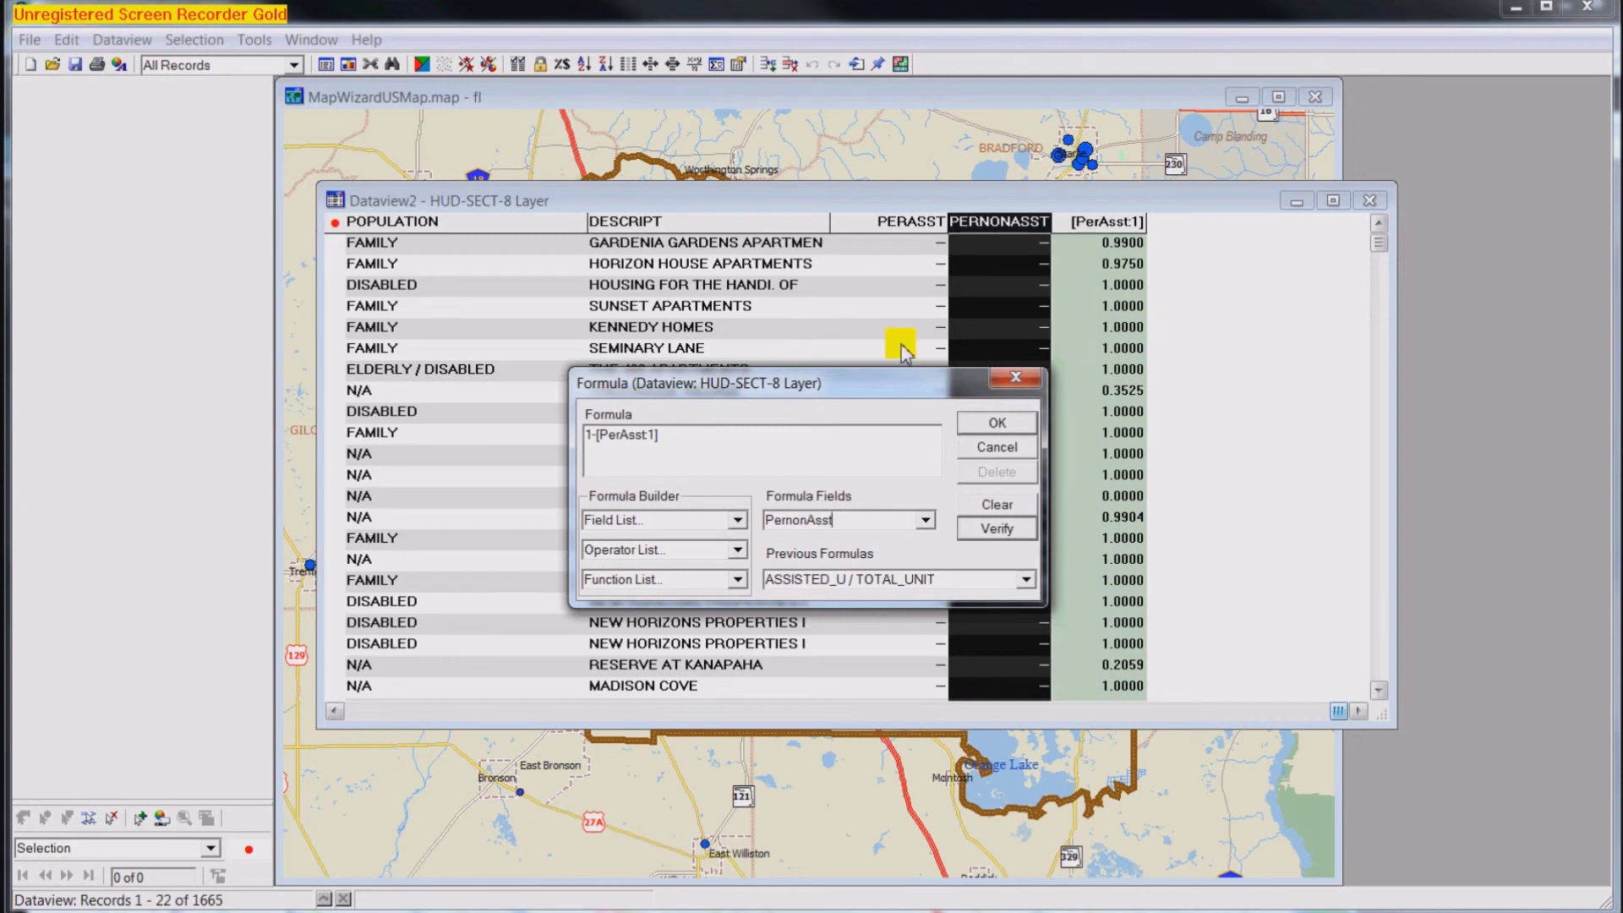
{"action": "left_click", "coordinate": [1000, 422]}
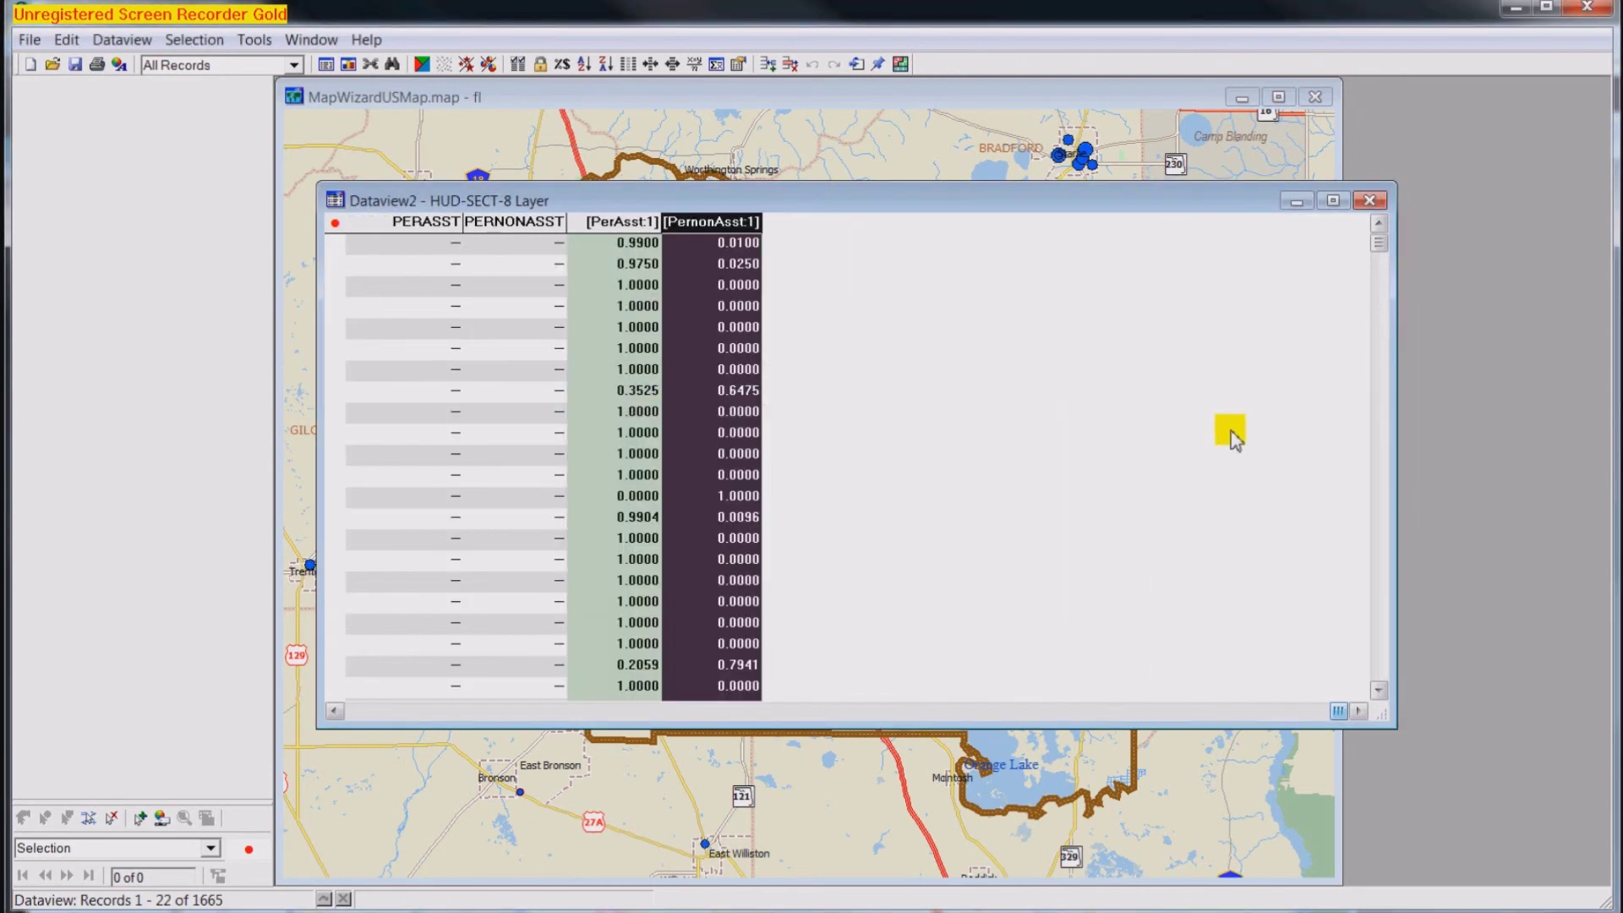